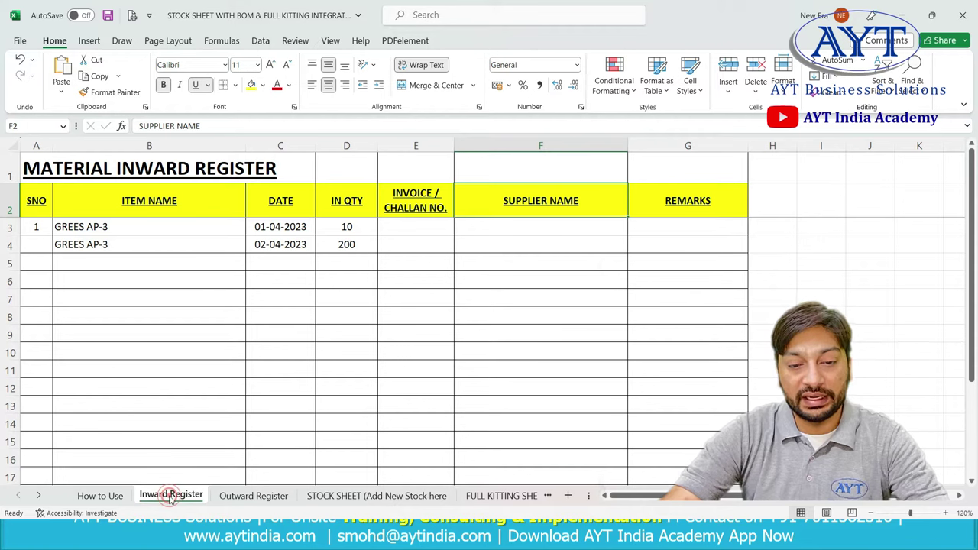
Look through the Outward Register, STOCK SHEET, FULL KITTING SHEET, BOM MASTER and FG Master sheets, ending on STOCK SHEET.
click(254, 496)
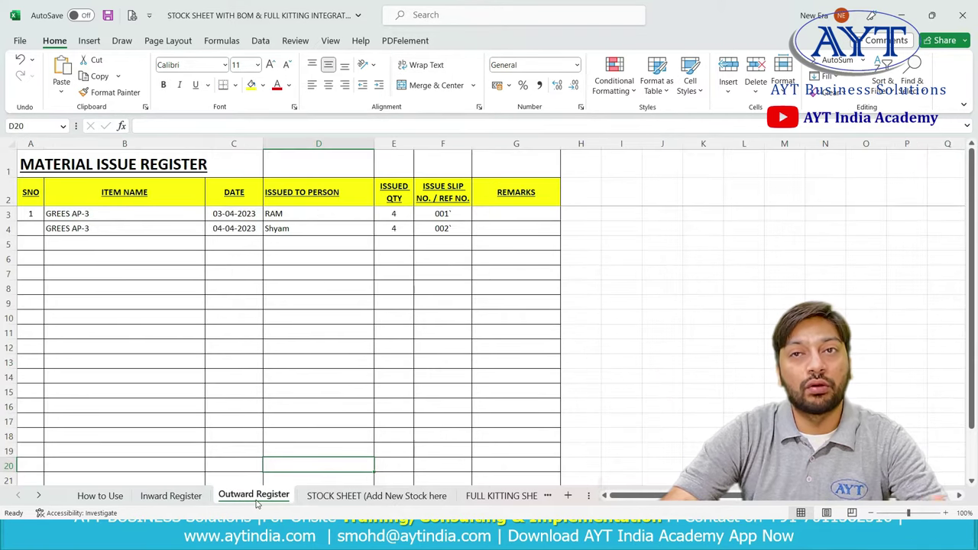
click(364, 496)
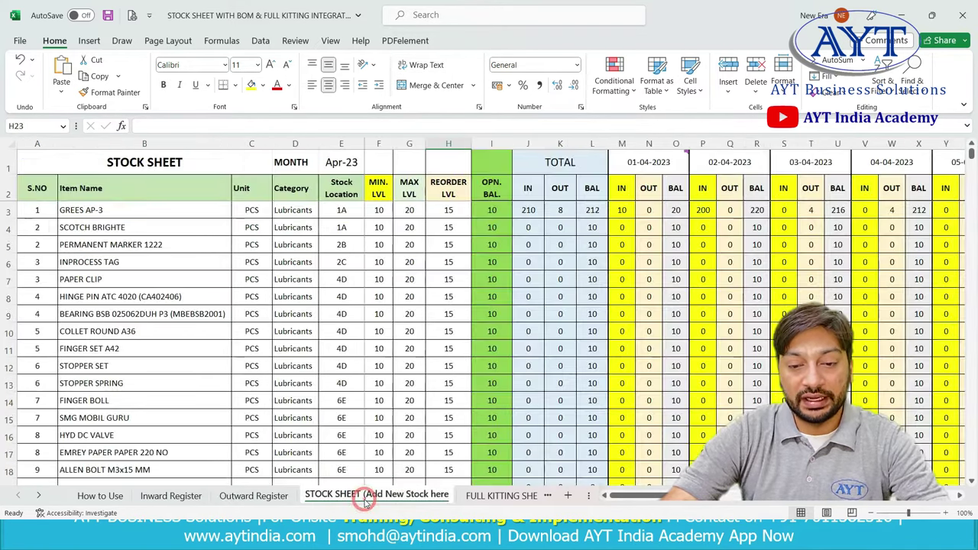
click(505, 496)
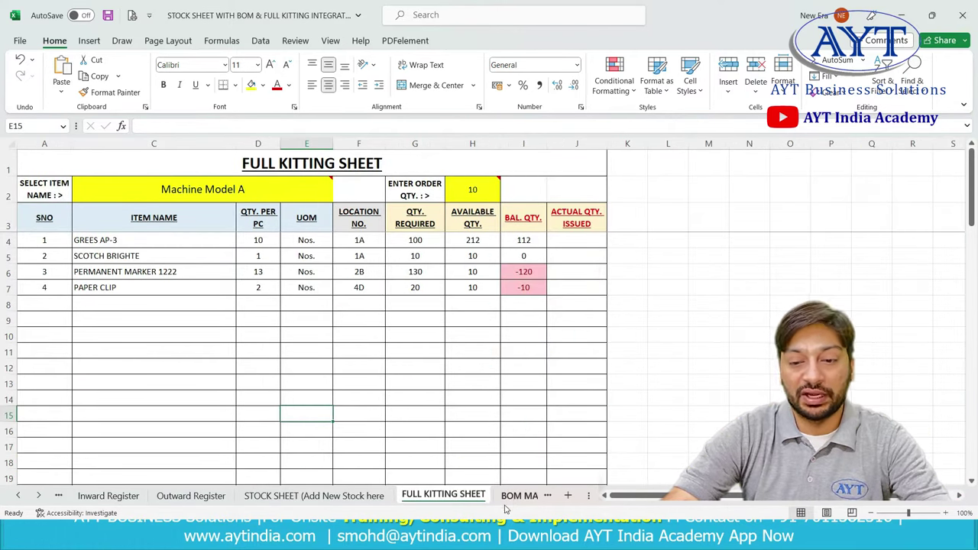
click(517, 497)
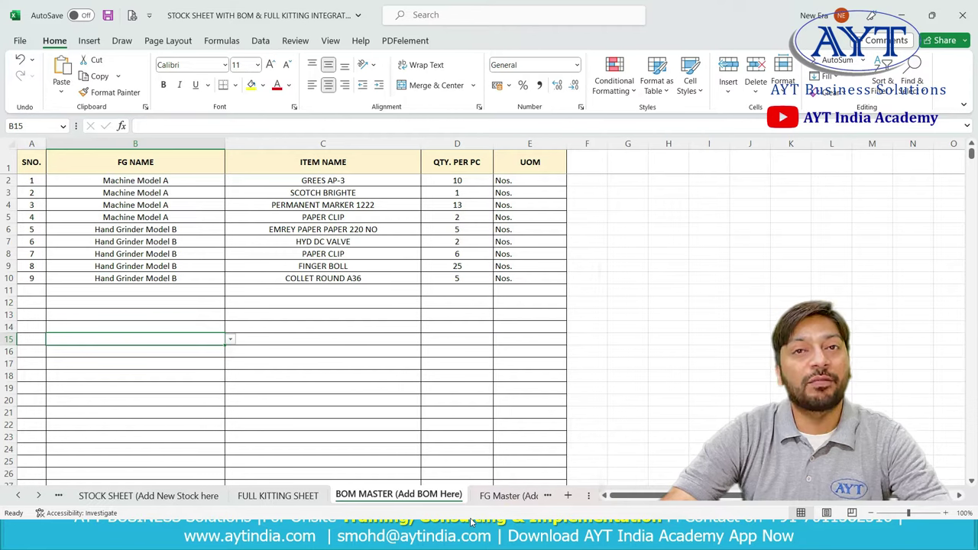
click(505, 496)
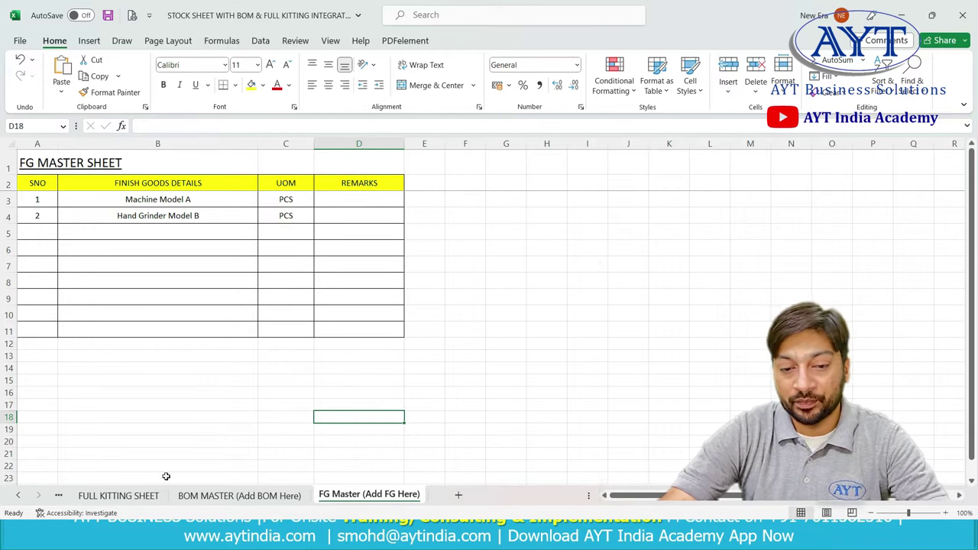
click(58, 495)
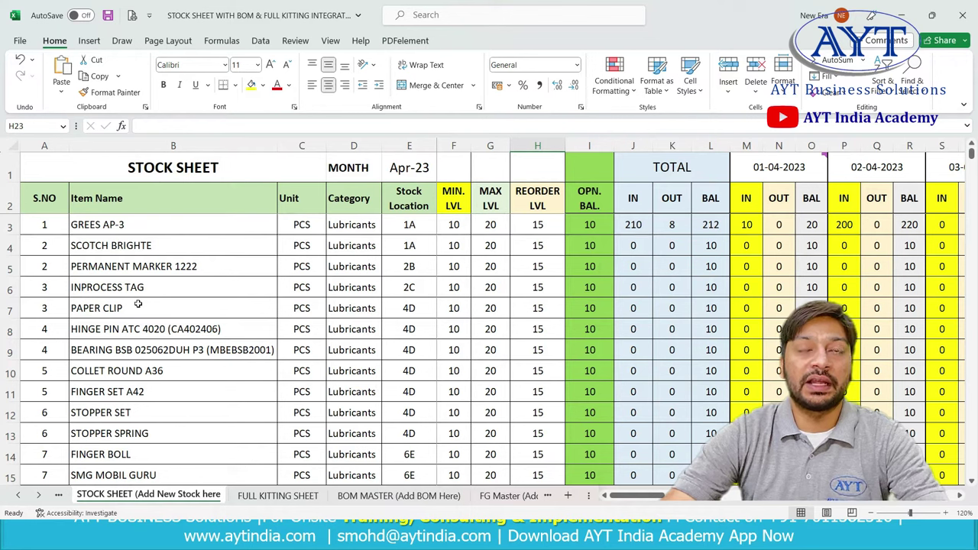
Select the column B item names, from the Item Name header down the list.
click(157, 181)
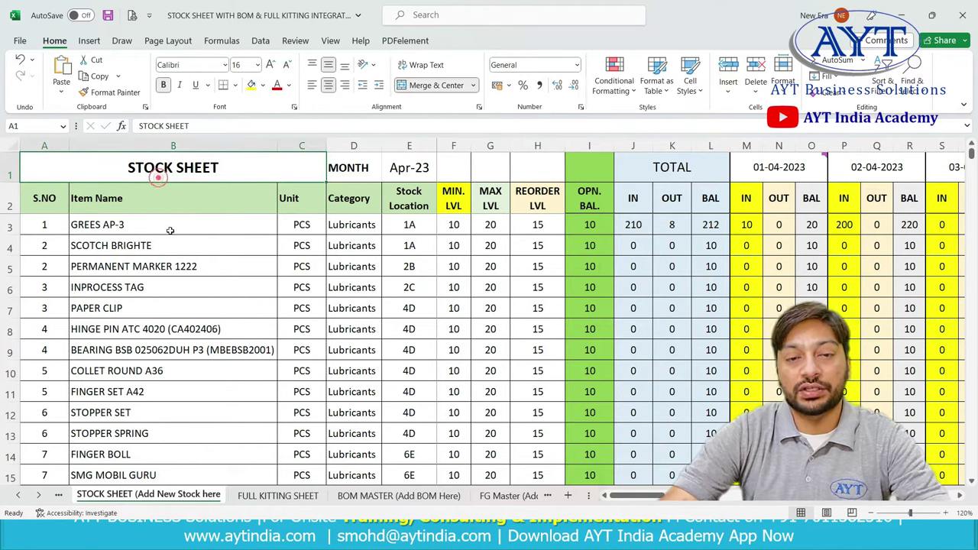
click(113, 225)
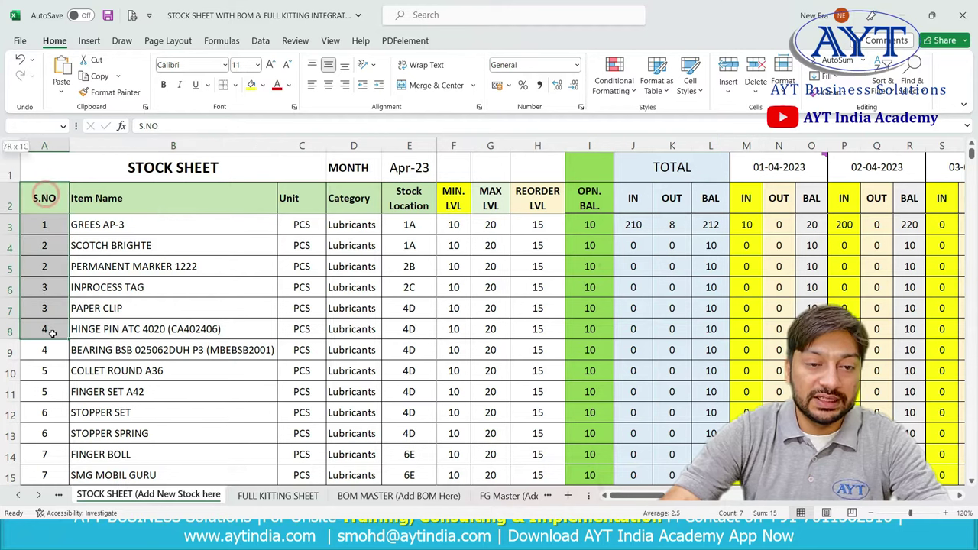
click(162, 199)
mouse_move(163, 199)
mouse_down()
mouse_move(181, 231)
mouse_move(181, 387)
mouse_up()
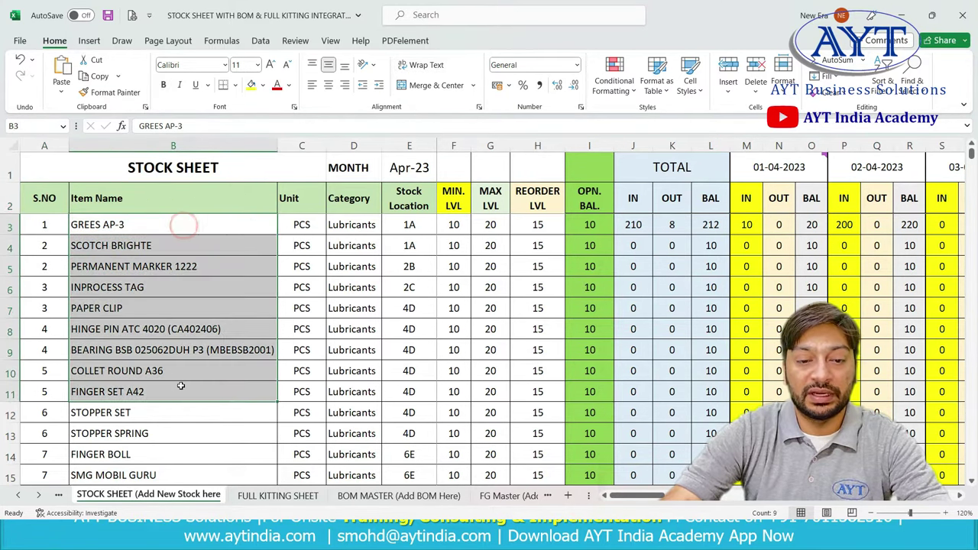
scroll(181, 387, down, 5)
scroll(181, 387, up, 1)
scroll(181, 387, up, 2)
scroll(181, 387, up, 2)
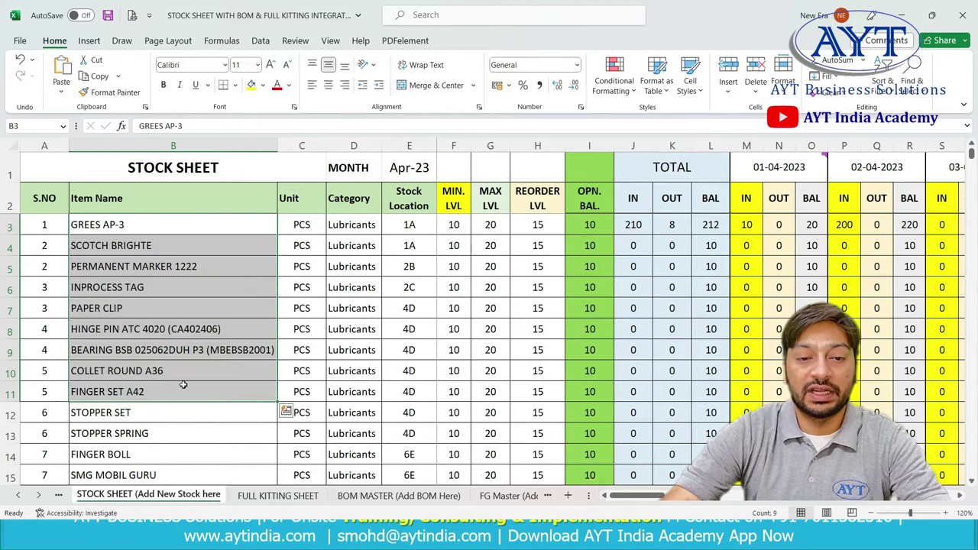
Draw an ink tick beside PAPER CLIP in the item list.
click(174, 219)
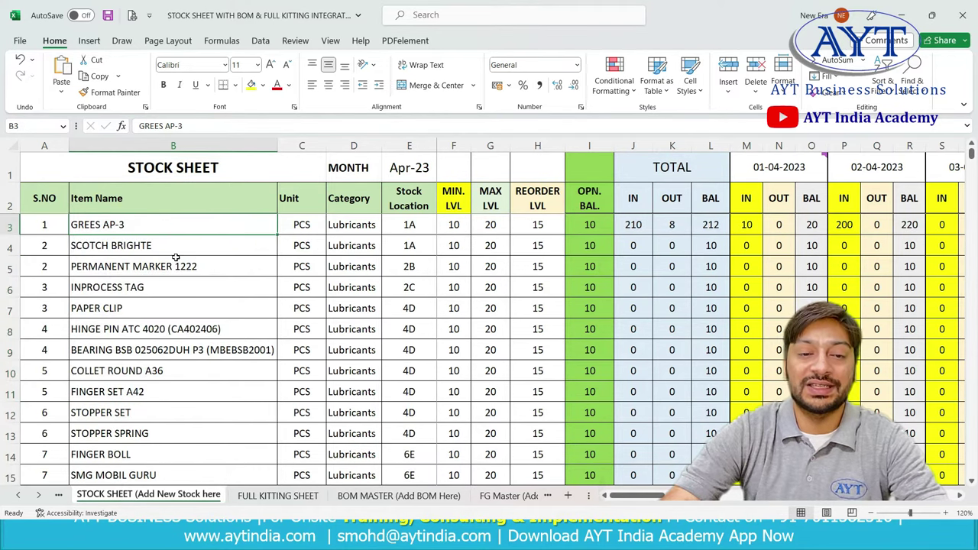
click(182, 248)
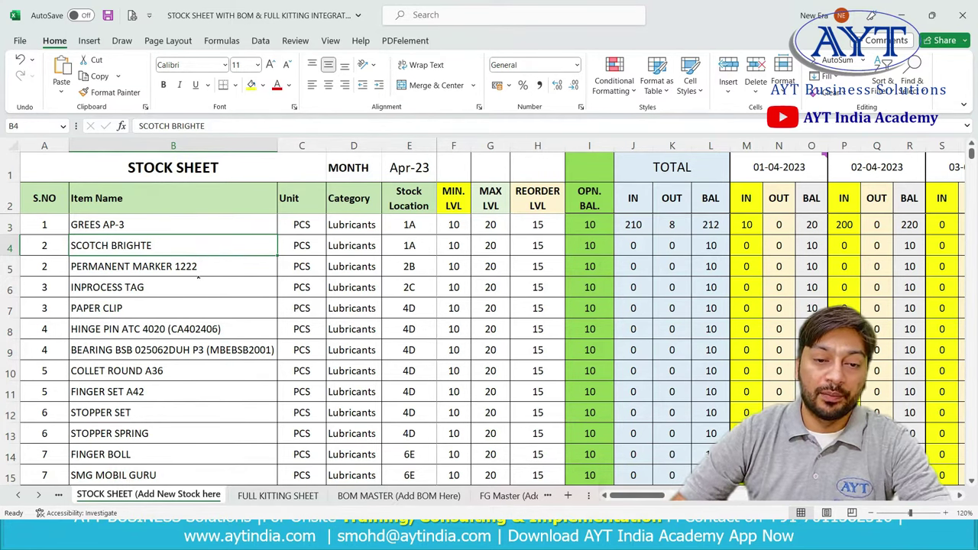
drag(143, 313, 164, 301)
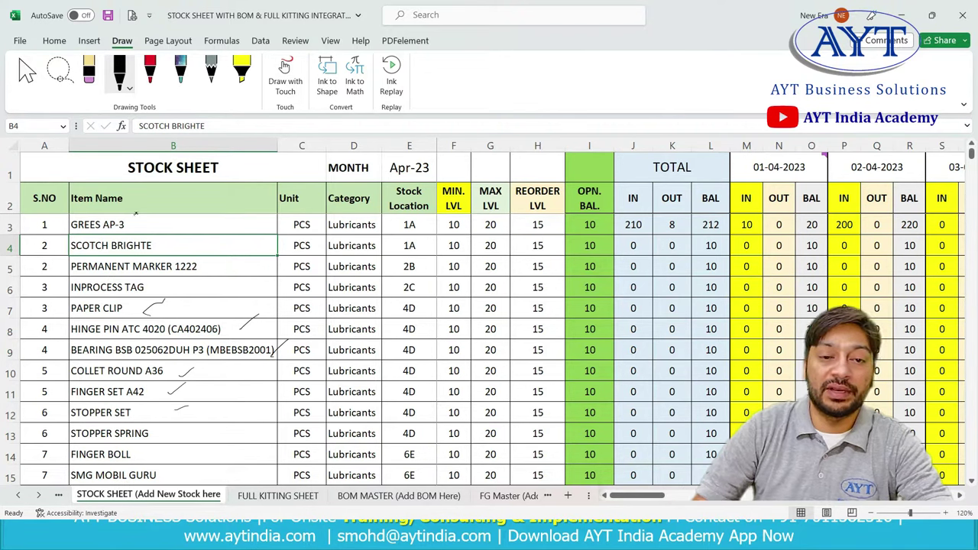
Circle the Item Name header in ink, then underline the Unit header in red.
drag(135, 216, 137, 217)
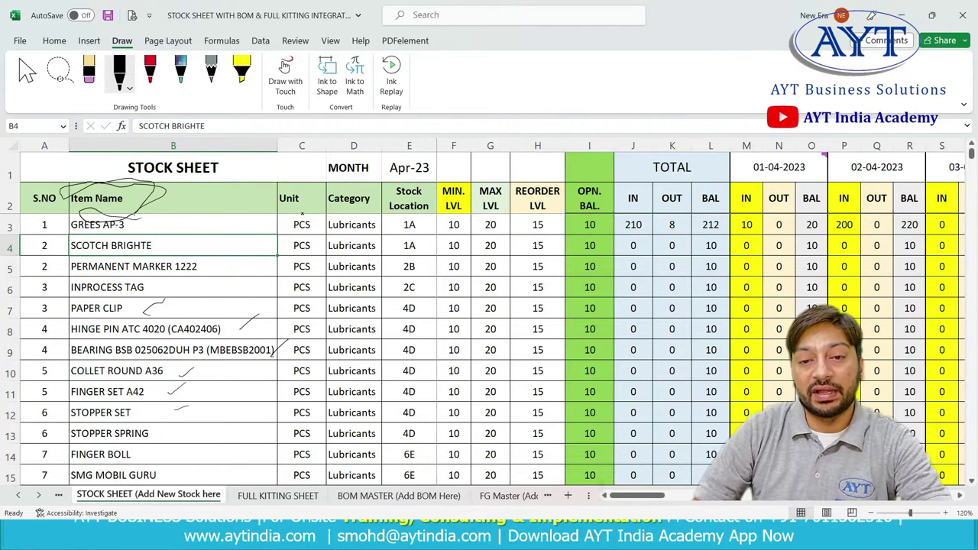
click(150, 68)
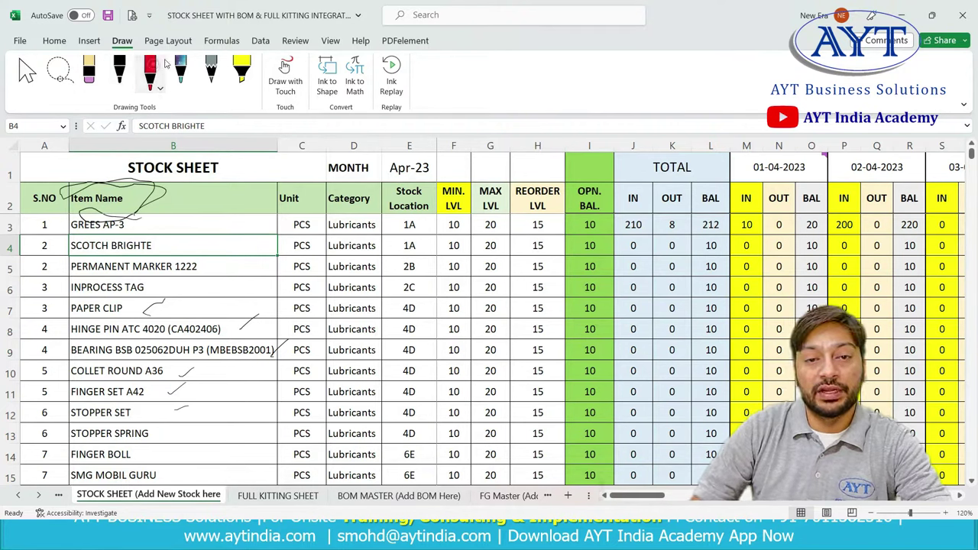
drag(321, 193, 297, 210)
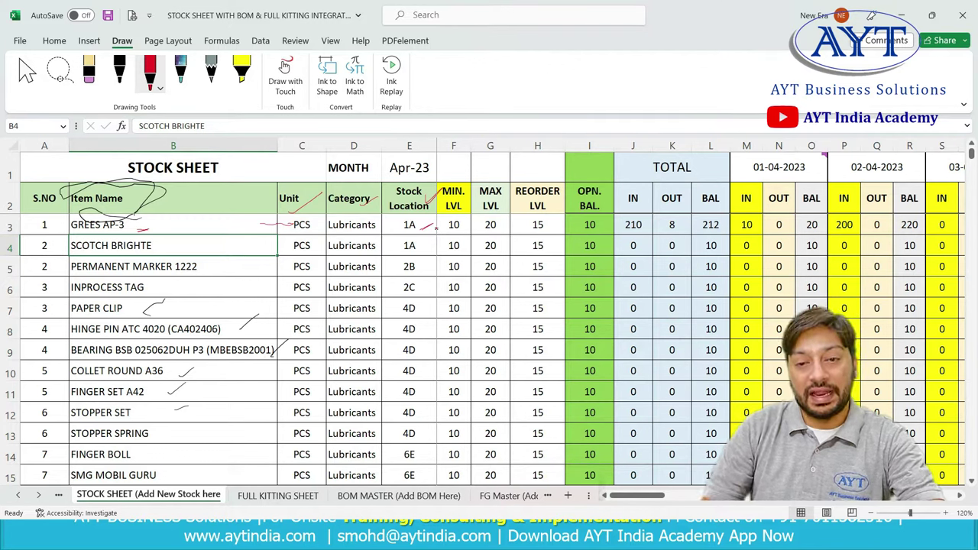
Red-circle location 1A and the MIN. LVL and REORDER LVL headers, and mark Lubricants and the opening balances.
drag(435, 227, 437, 228)
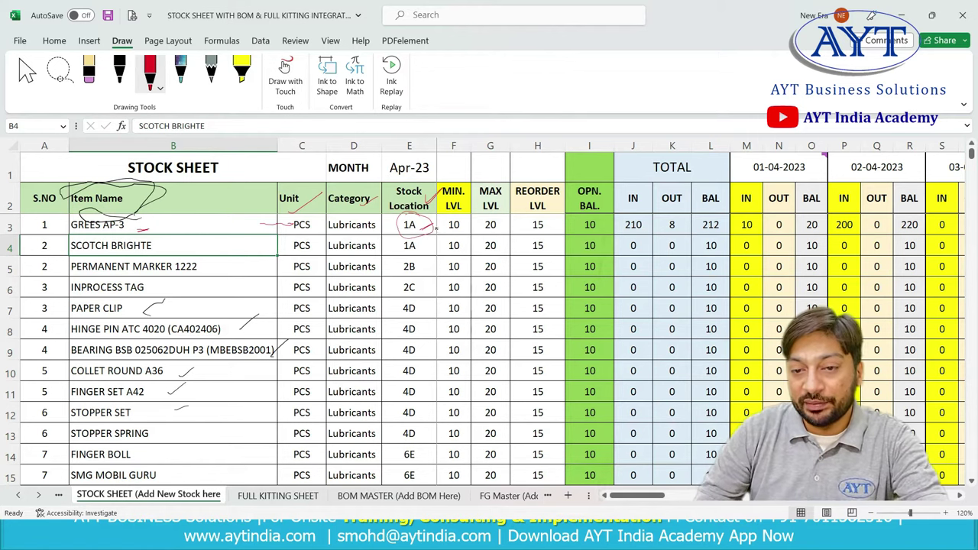
mouse_move(449, 176)
mouse_down()
mouse_move(477, 181)
mouse_move(497, 228)
mouse_up()
drag(550, 180, 526, 181)
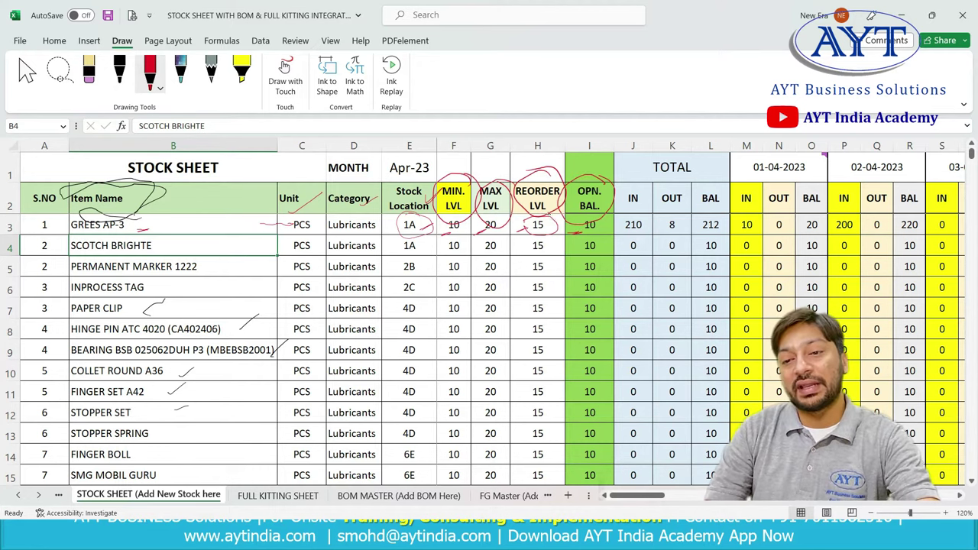
drag(335, 234, 374, 235)
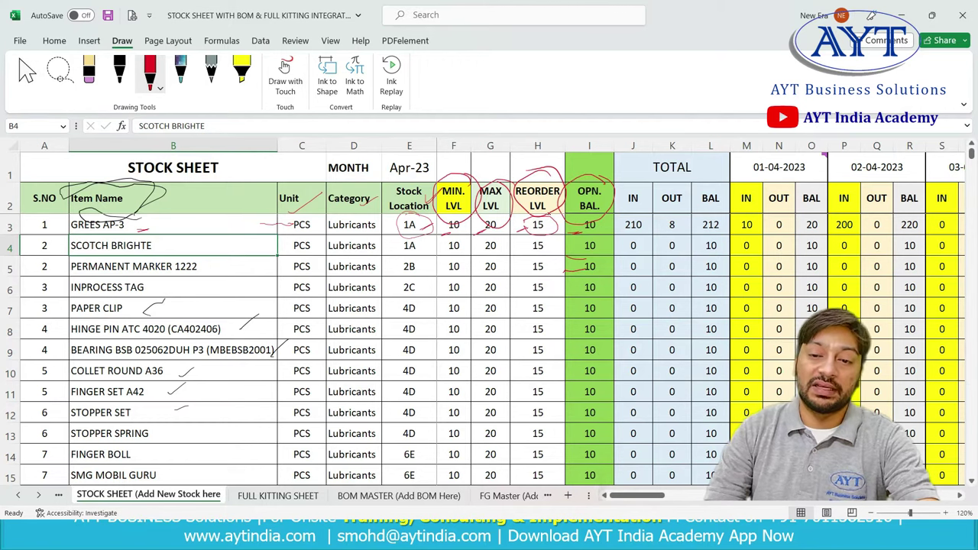
drag(564, 291, 583, 288)
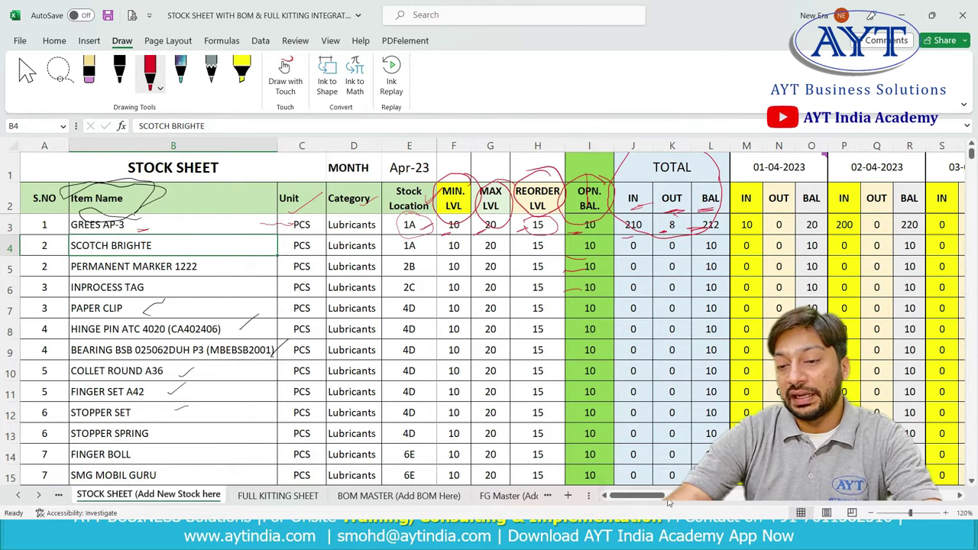
scroll(651, 351, right, 3)
scroll(650, 351, right, 3)
scroll(650, 351, left, 3)
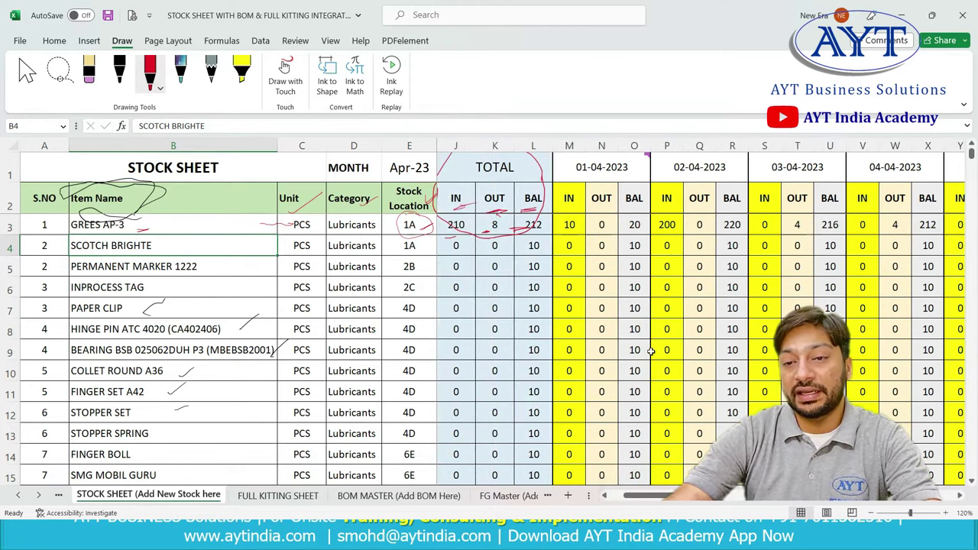
click(570, 224)
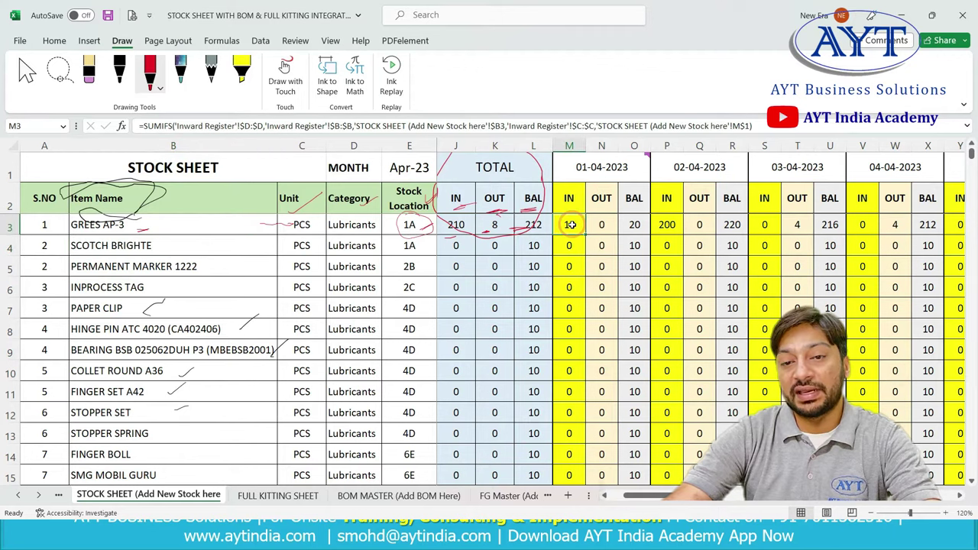
click(595, 203)
click(594, 230)
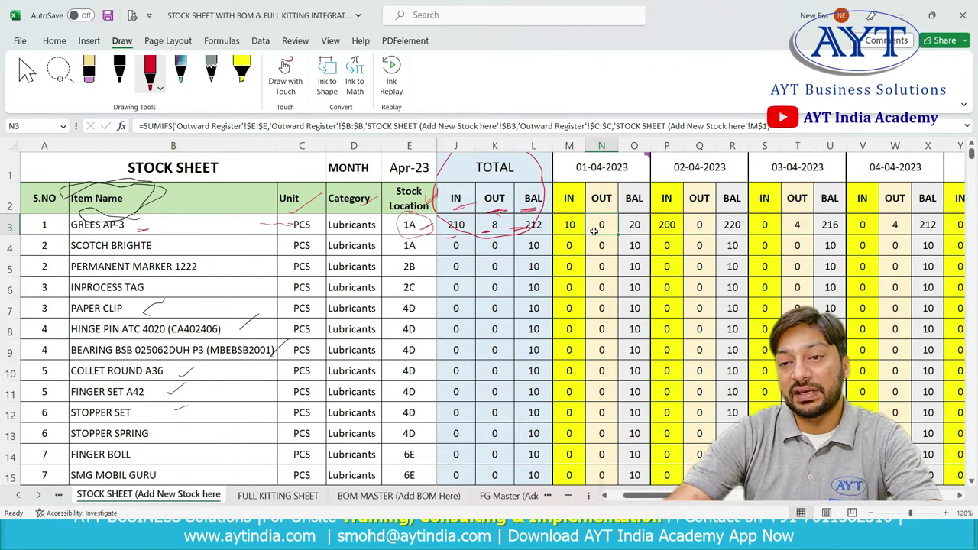
click(631, 209)
click(631, 232)
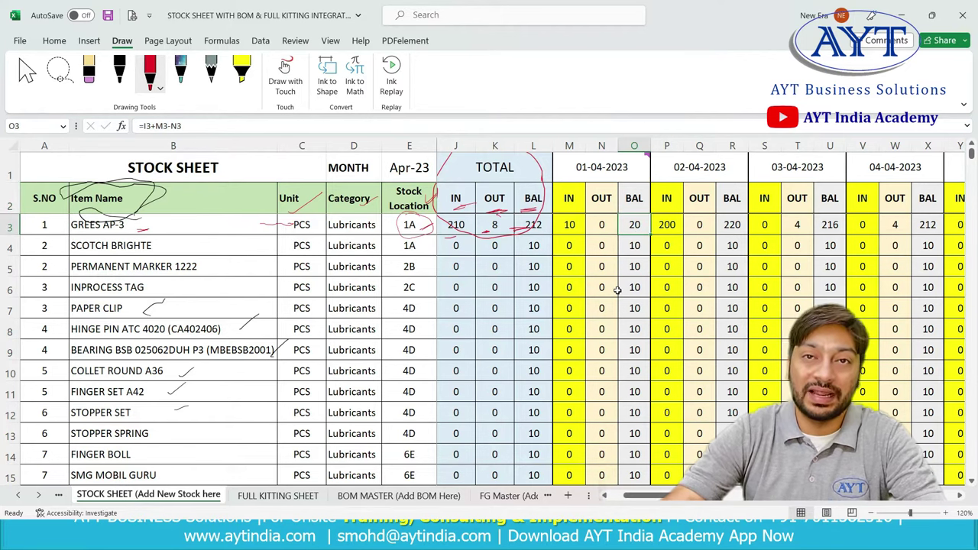
click(581, 202)
click(600, 200)
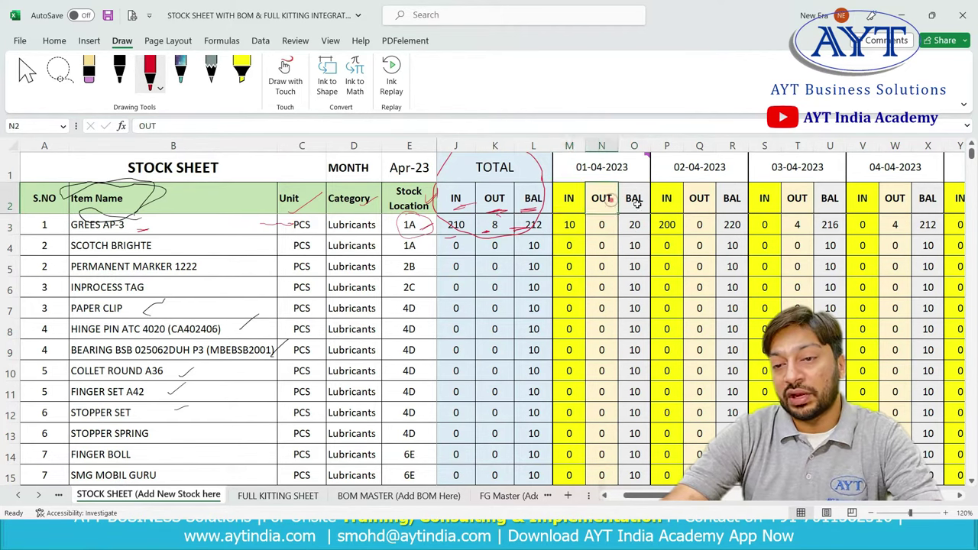
click(632, 202)
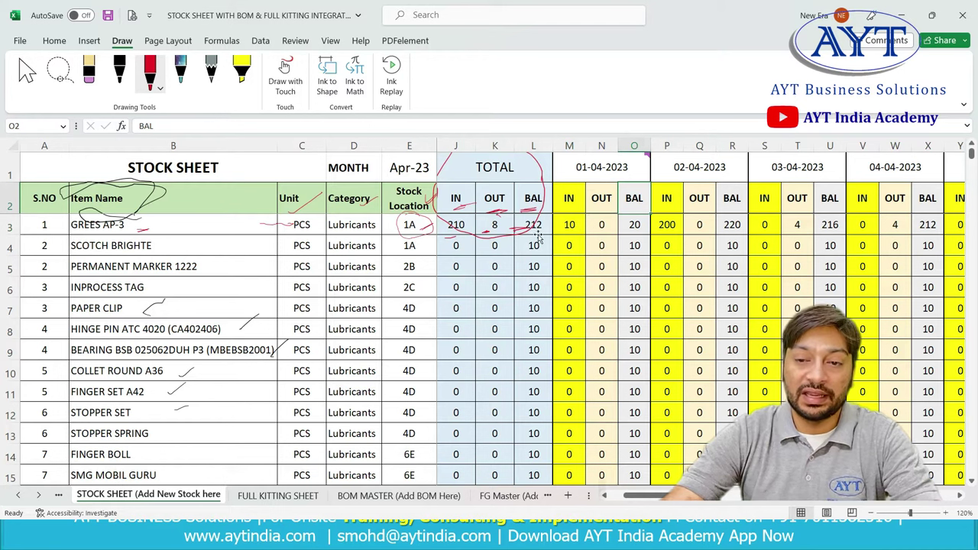
click(572, 227)
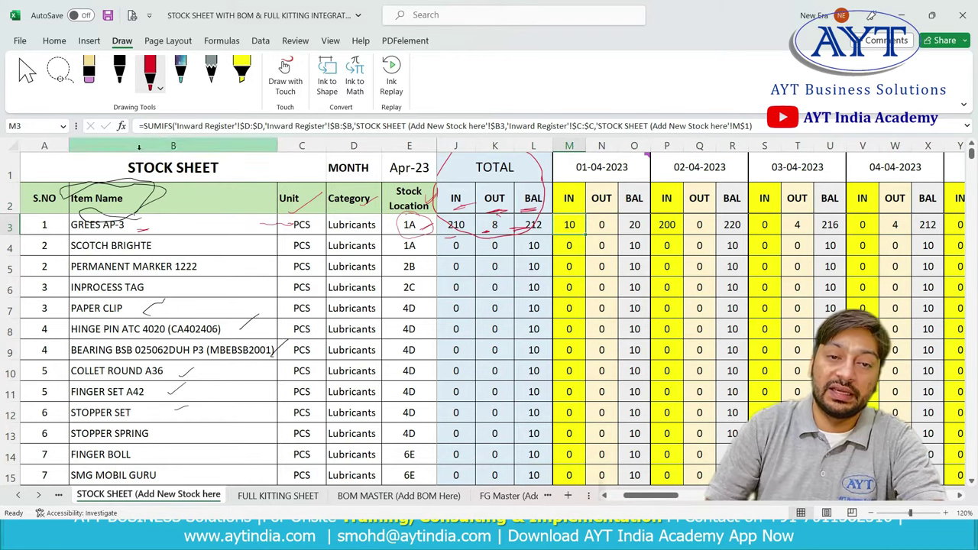
click(203, 125)
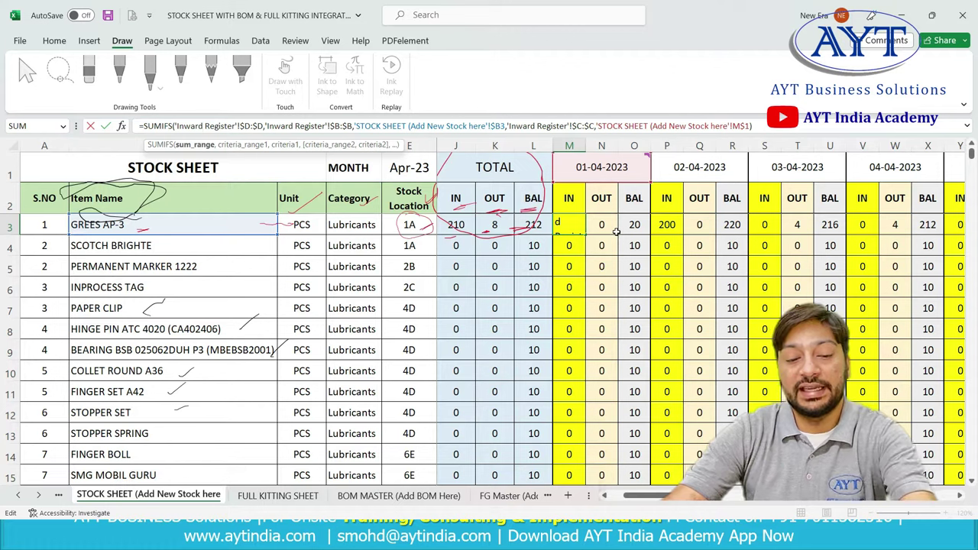
click(604, 224)
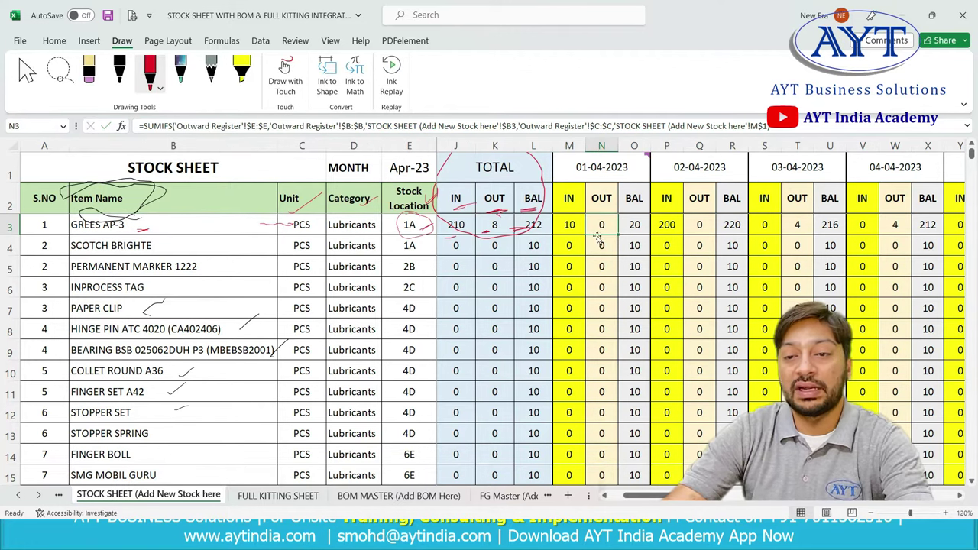
key(Right)
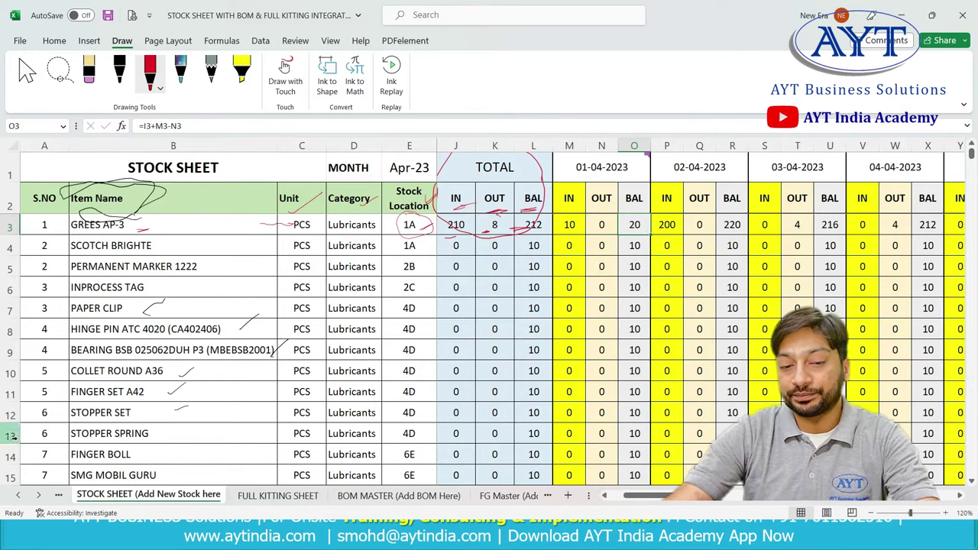
Go to the Inward Register and select the empty item cell B5.
click(59, 495)
click(60, 496)
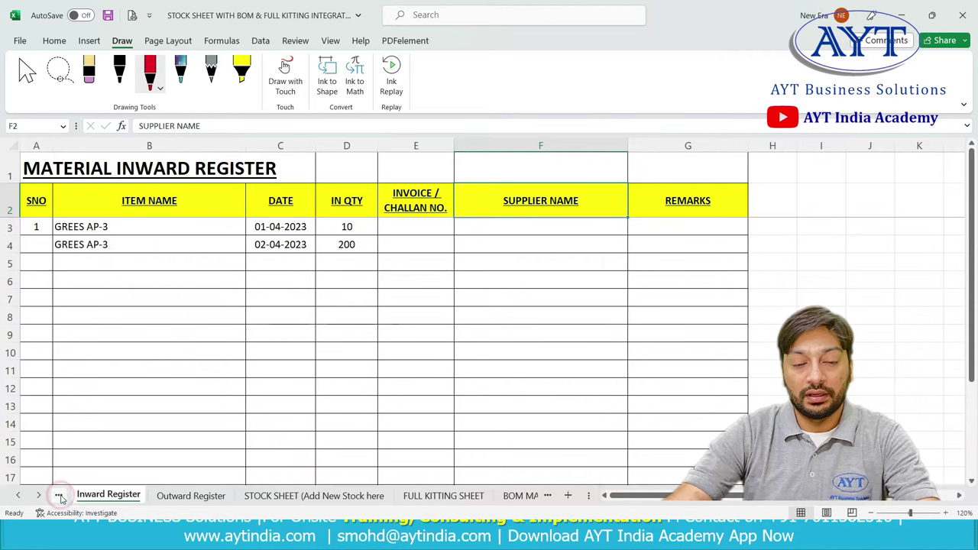
click(144, 262)
click(160, 175)
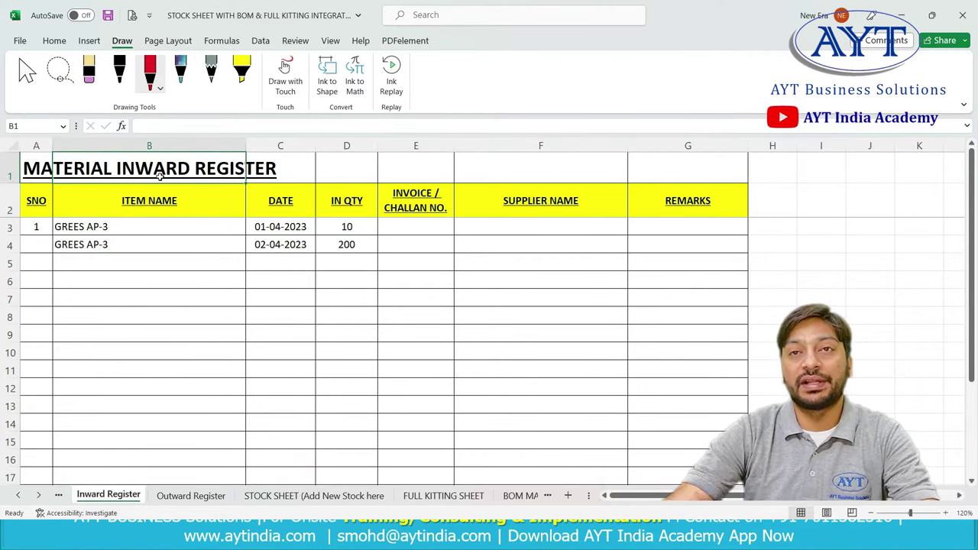
click(153, 262)
scroll(278, 293, up, 1)
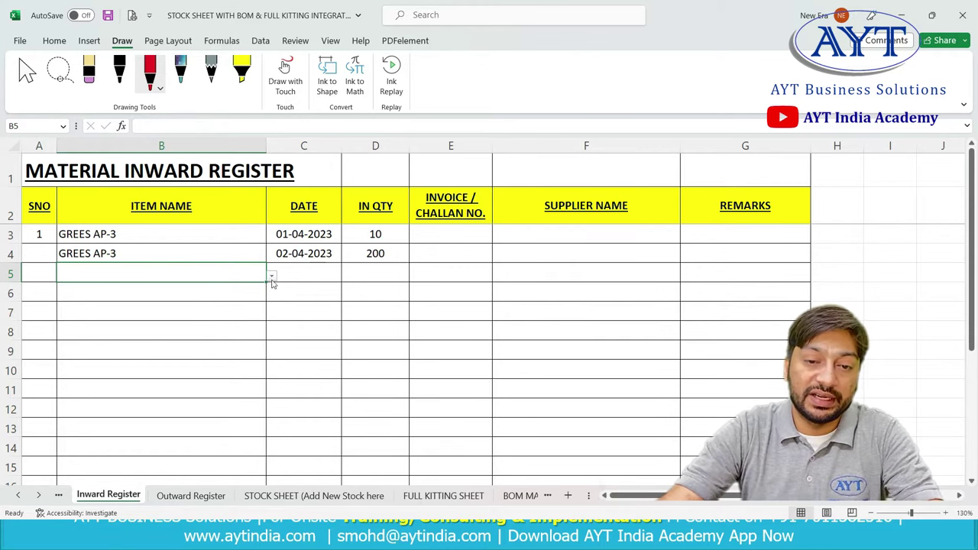
Choose PAPER CLIP from B5's item dropdown and bring up the STOCK SHEET.
click(271, 276)
drag(267, 344, 231, 304)
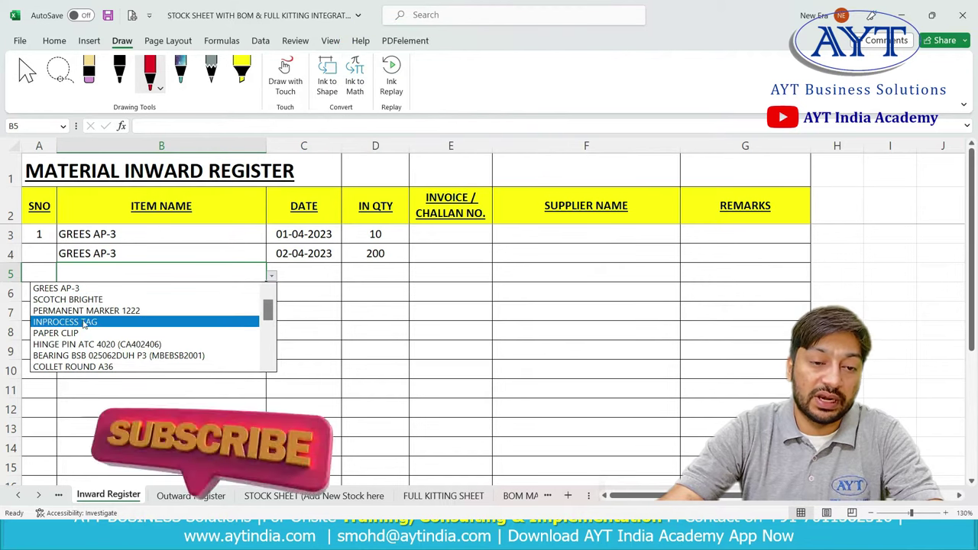
click(84, 334)
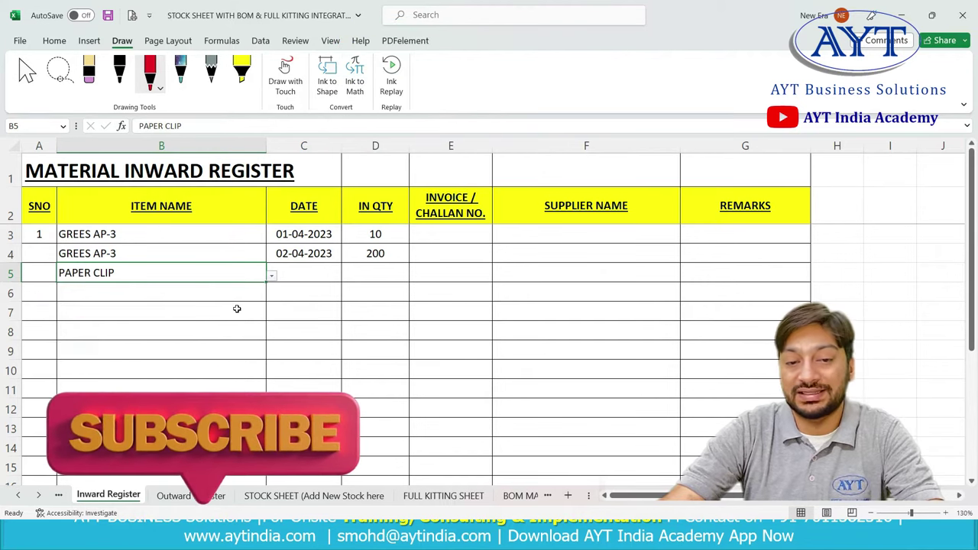
click(293, 498)
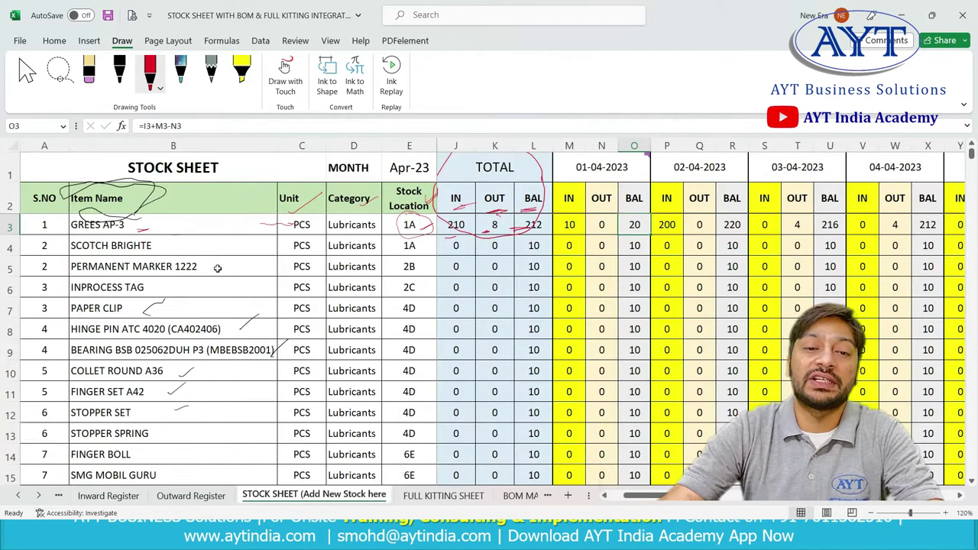
scroll(198, 321, down, 3)
scroll(163, 356, down, 1)
Add PAPER WASHER as a new item in the STOCK SHEET's first empty row.
click(166, 313)
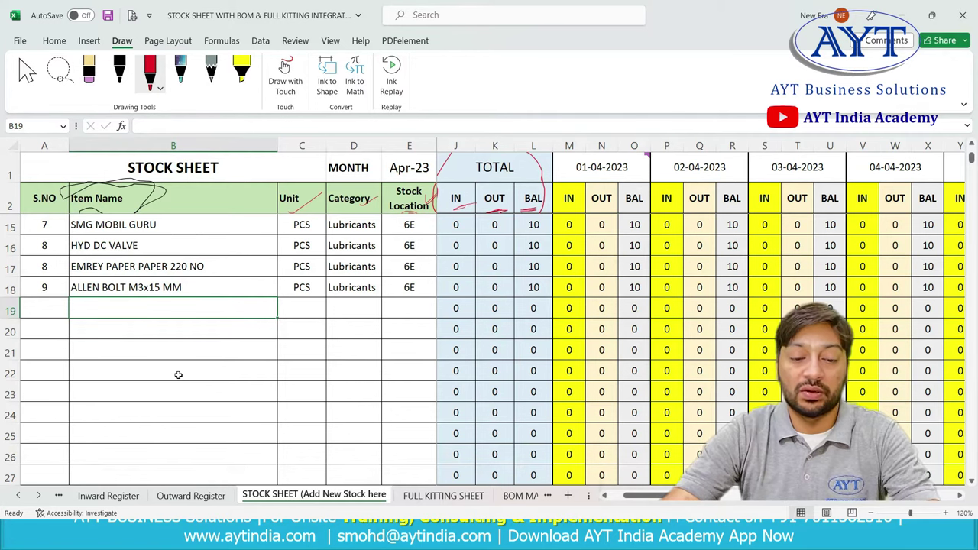
text(p)
key(BackSpace)
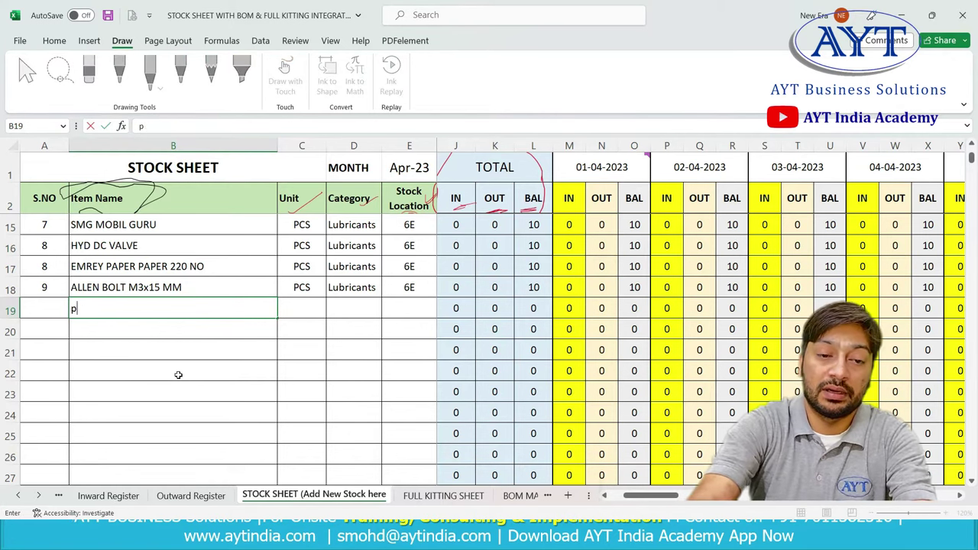
key(BackSpace)
key(Caps_Lock)
text(PAE)
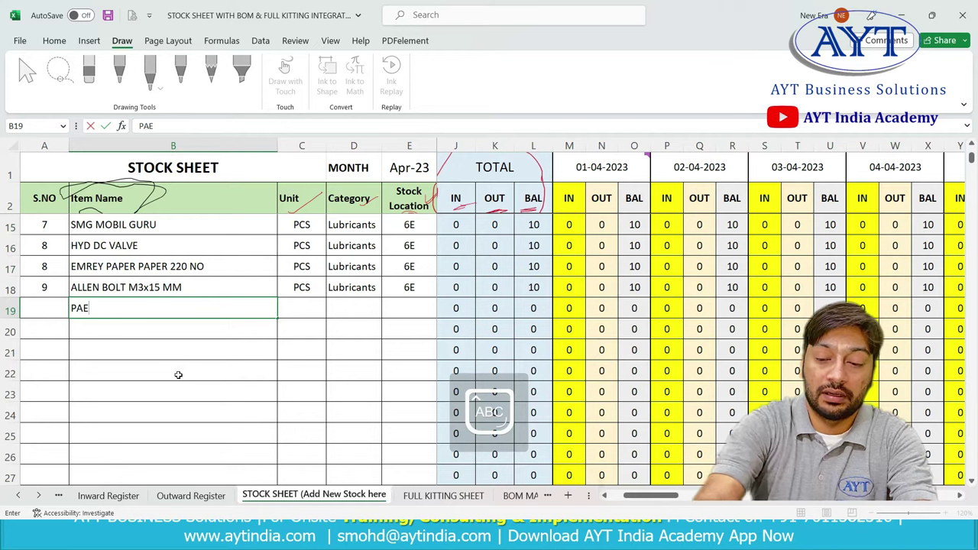
key(BackSpace)
text(PER )
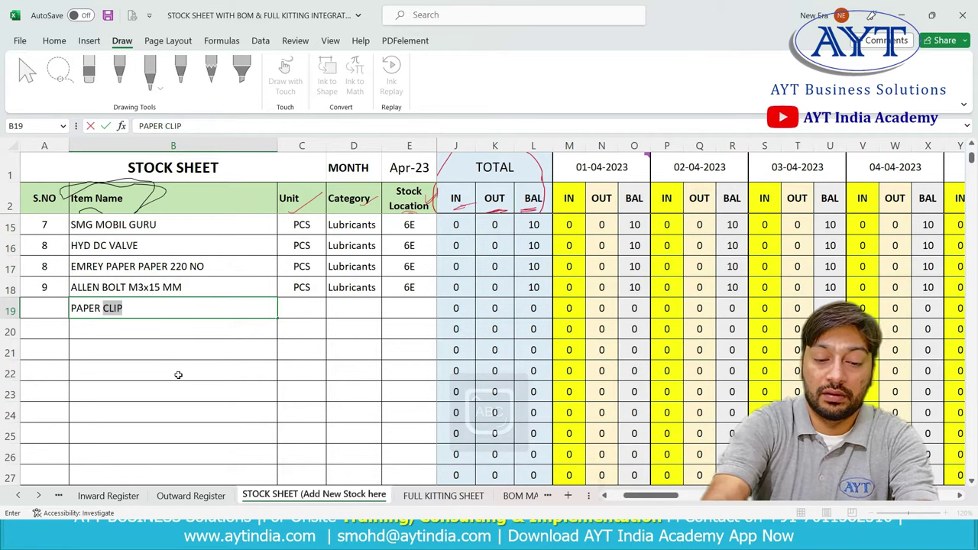
text(WASHE)
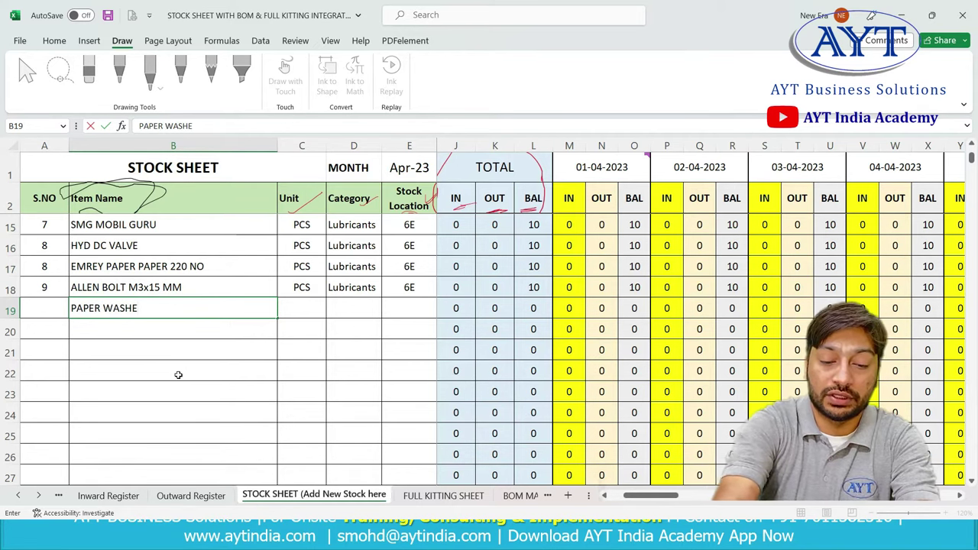
text(R)
key(Return)
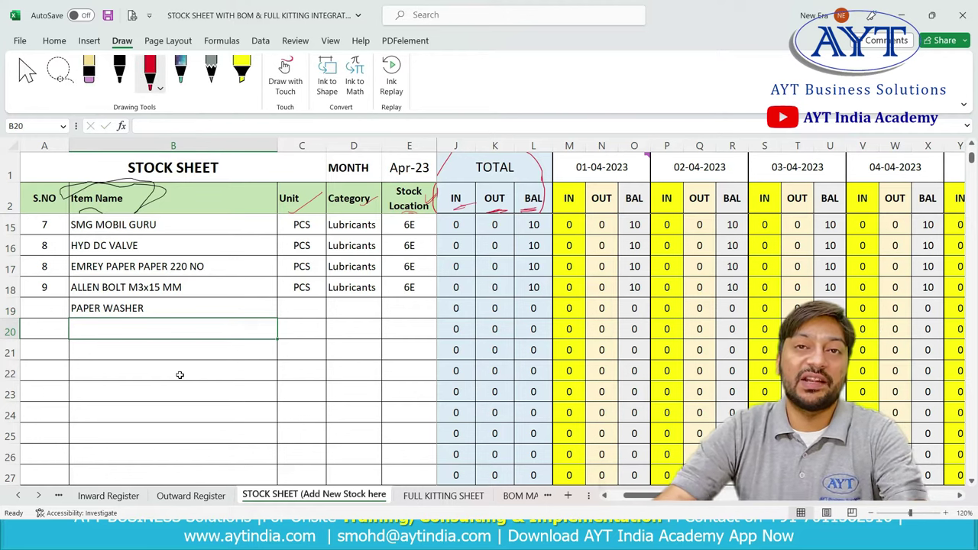
Check the Inward Register row 6 item list, then add ALIMINIUM COIL on the STOCK SHEET.
click(115, 495)
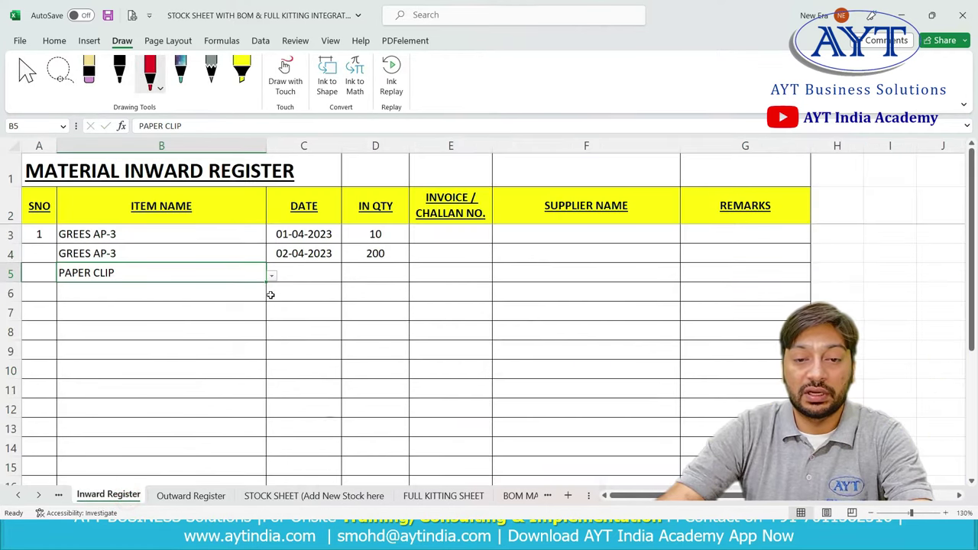
click(239, 292)
click(271, 295)
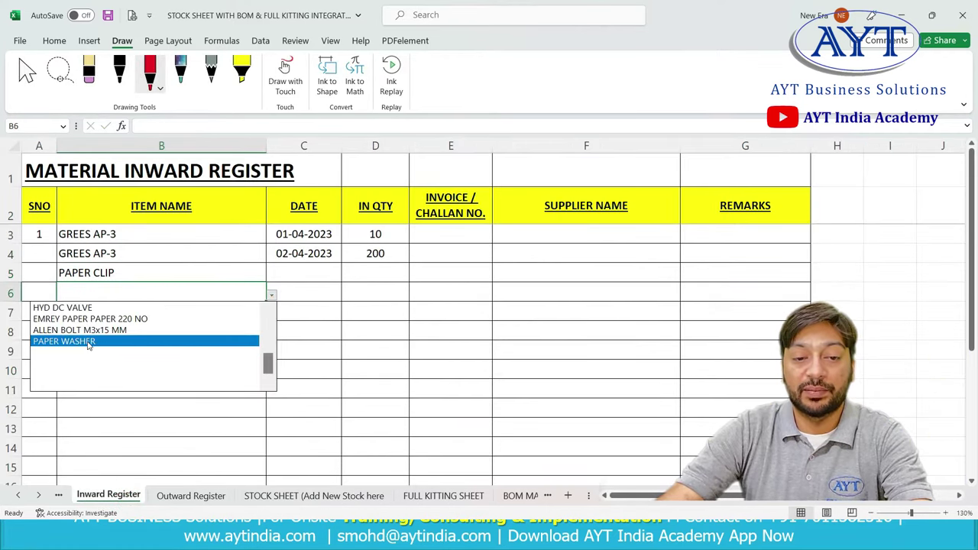
key(Escape)
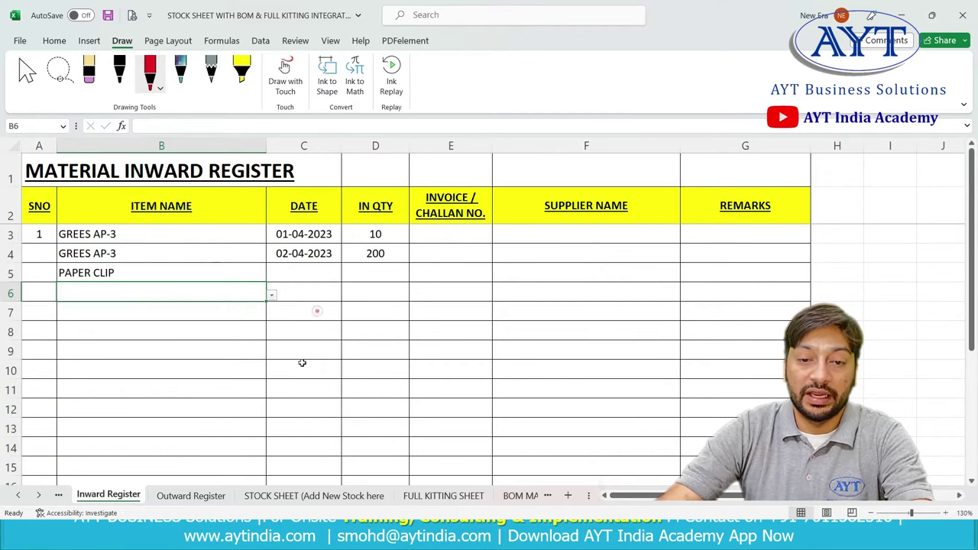
click(299, 495)
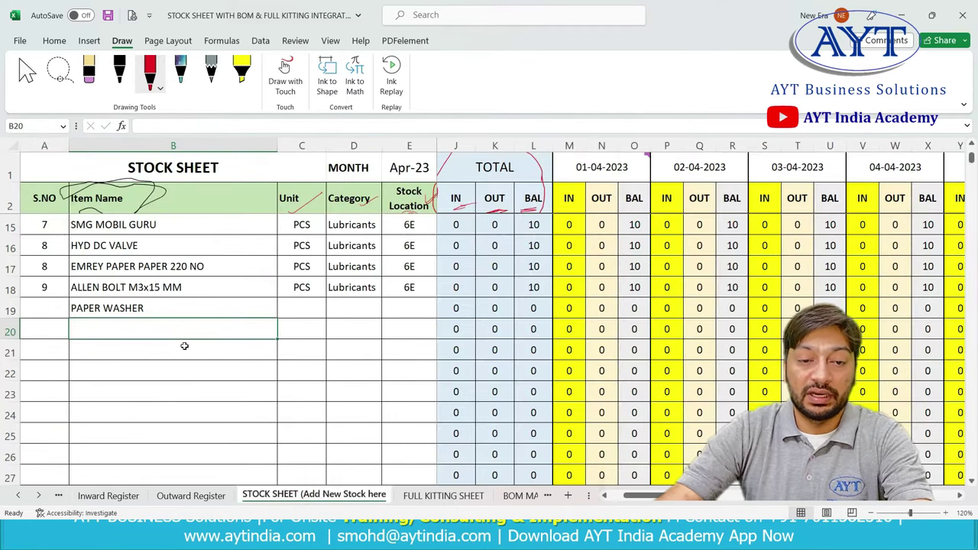
text(AL)
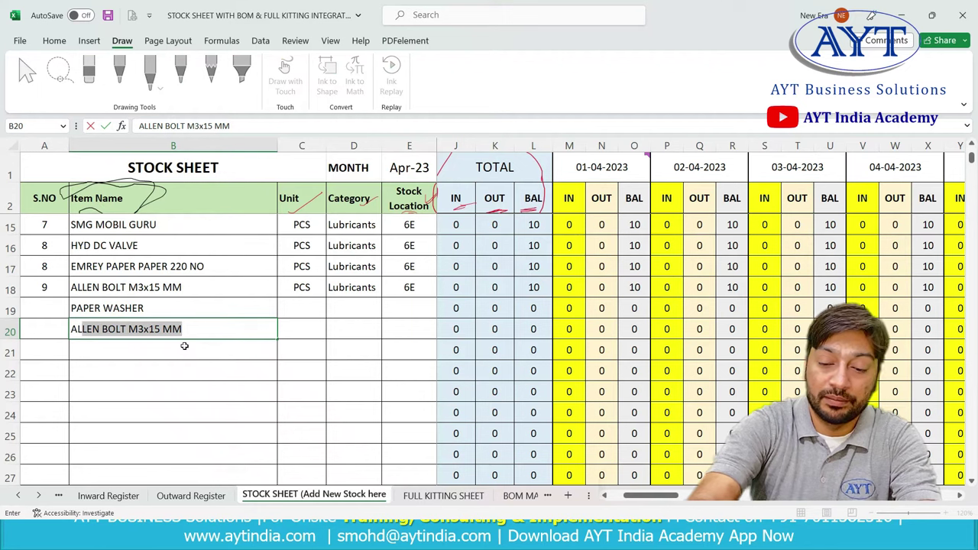
text(IM )
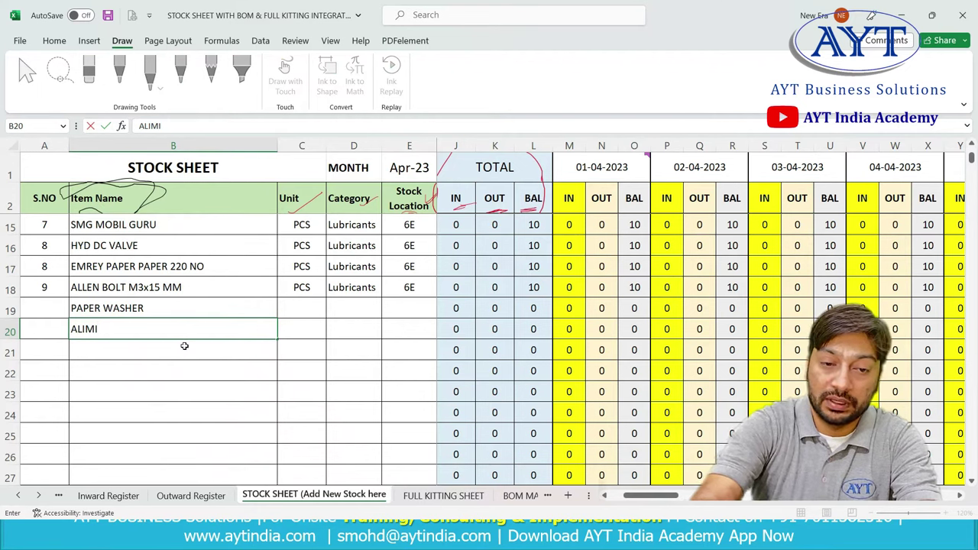
text(NIUM CO)
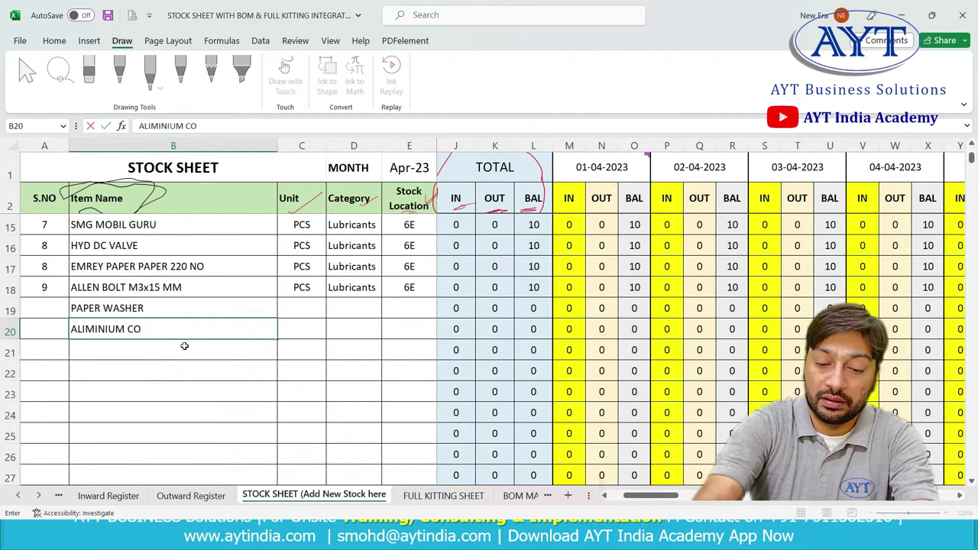
text(IL)
key(Return)
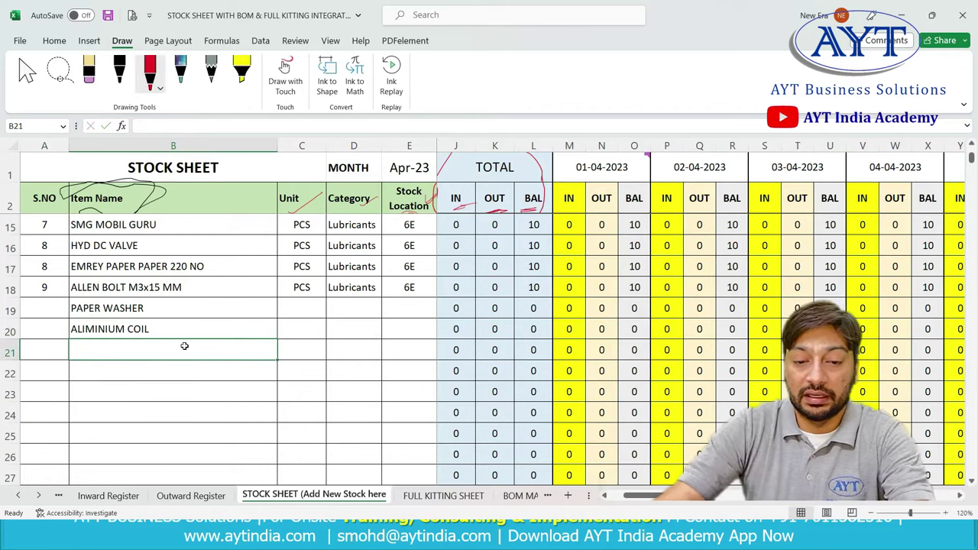
Pick ALIMINIUM COIL for Inward Register row 6, then clear that cell again with Delete.
click(108, 495)
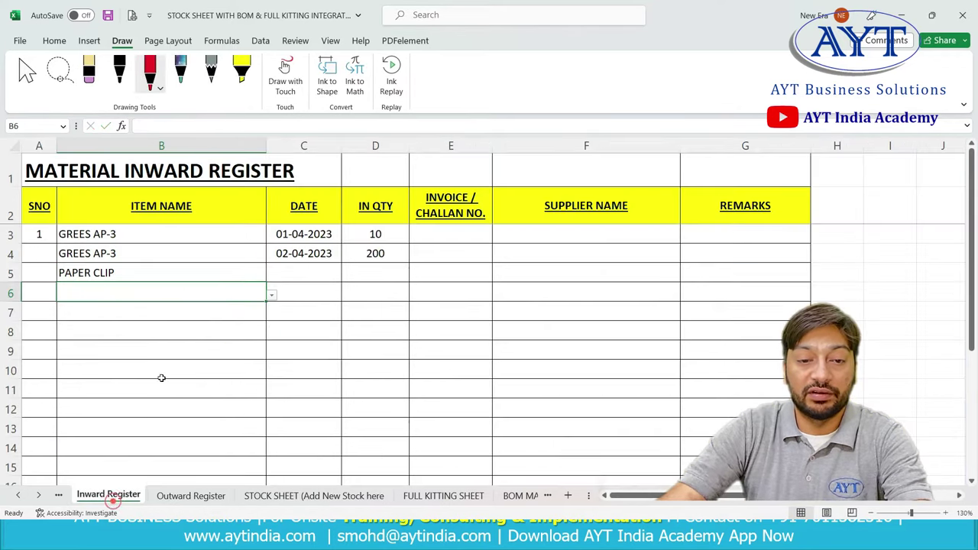
click(273, 295)
click(139, 356)
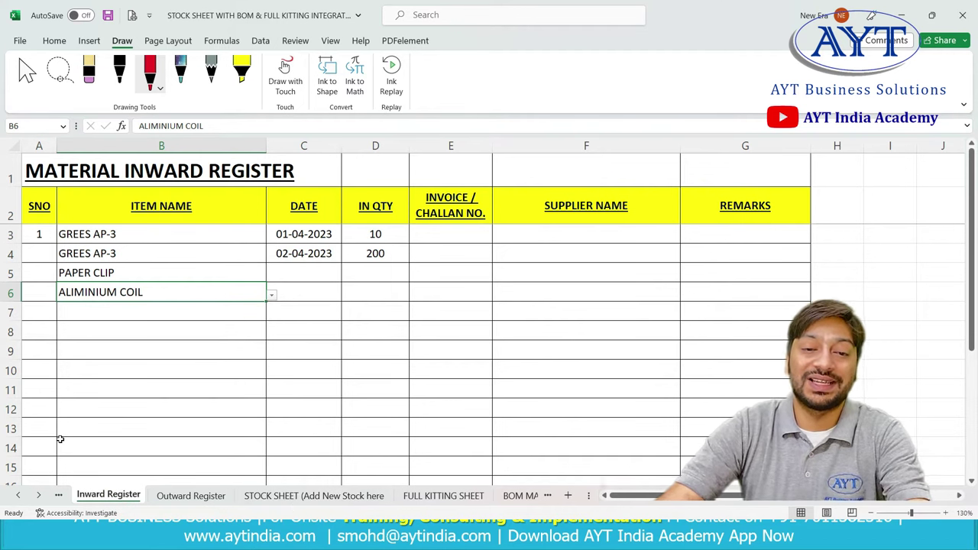
click(279, 495)
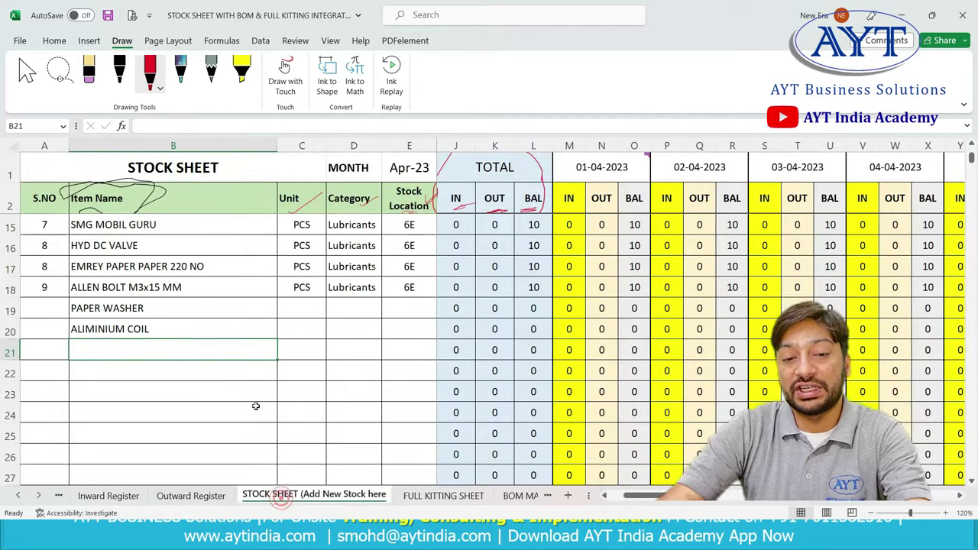
click(184, 497)
click(109, 495)
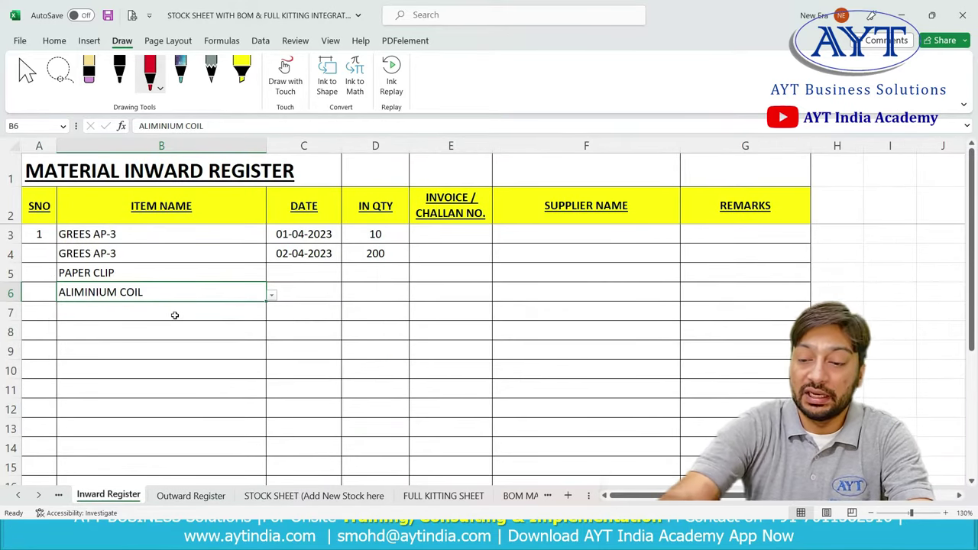
key(Delete)
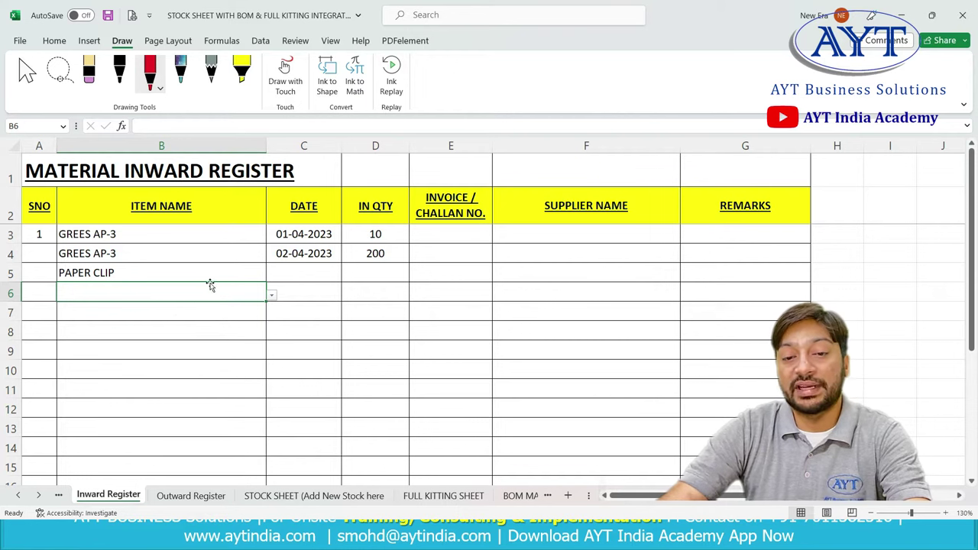
click(212, 270)
click(303, 207)
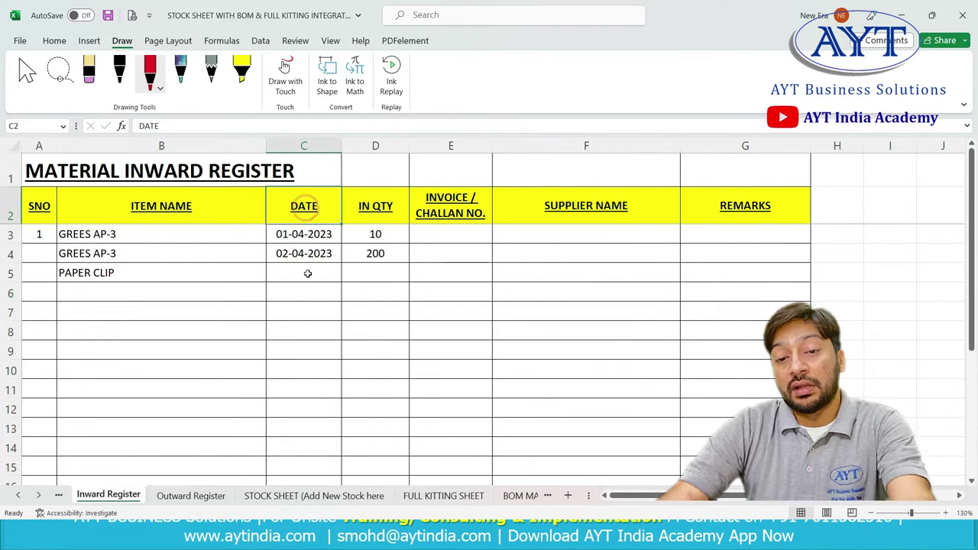
Enter date 23-04-2023 and received quantity 1500 for the PAPER CLIP inward row.
click(253, 273)
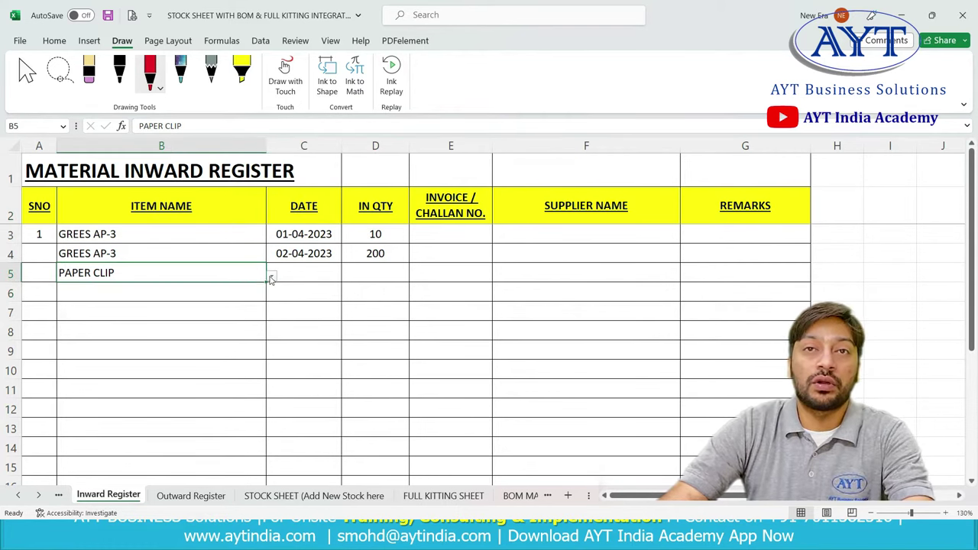
click(315, 276)
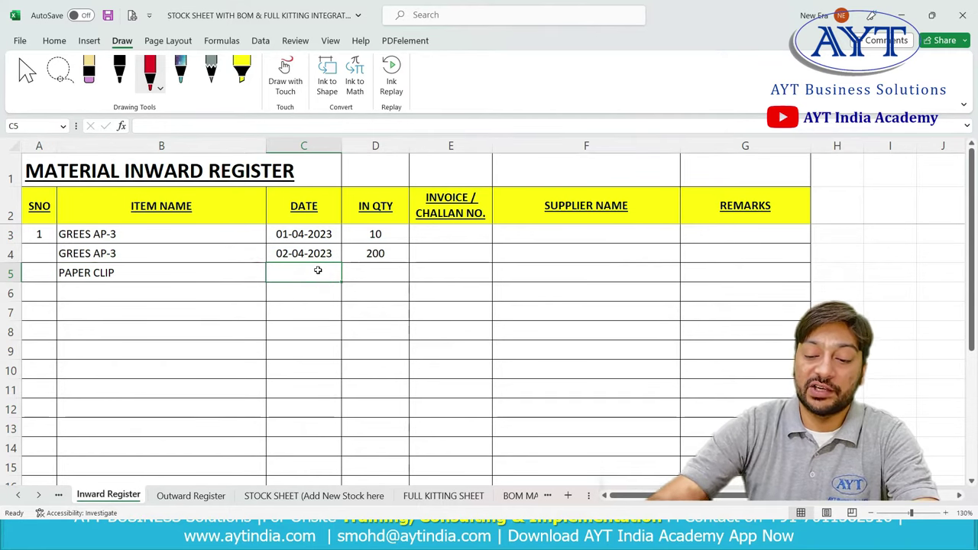
text(23-04-2023)
key(Return)
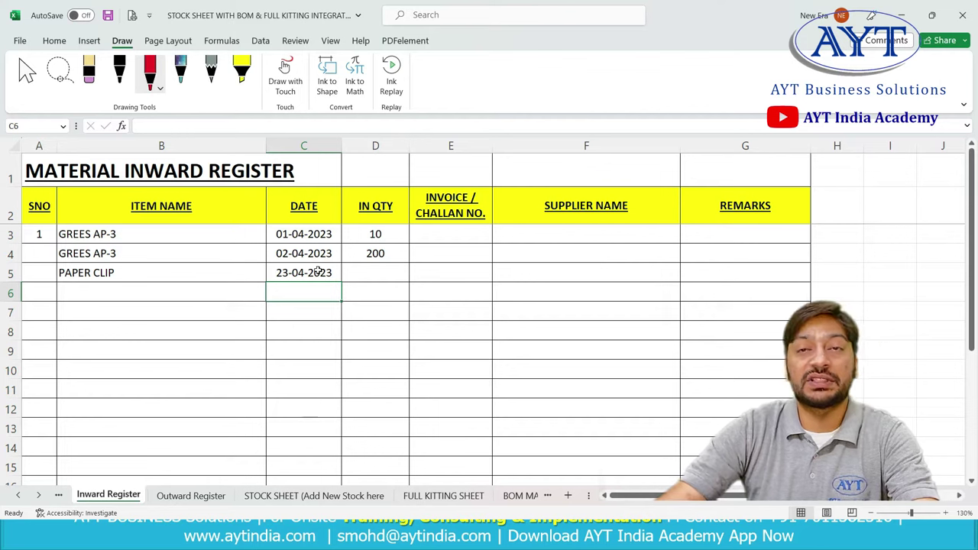
click(318, 270)
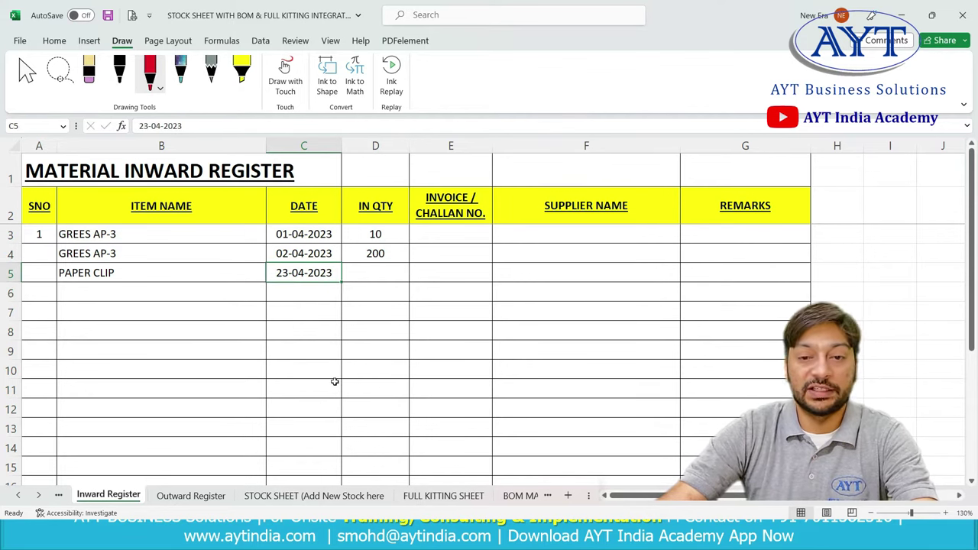
click(392, 277)
text(15)
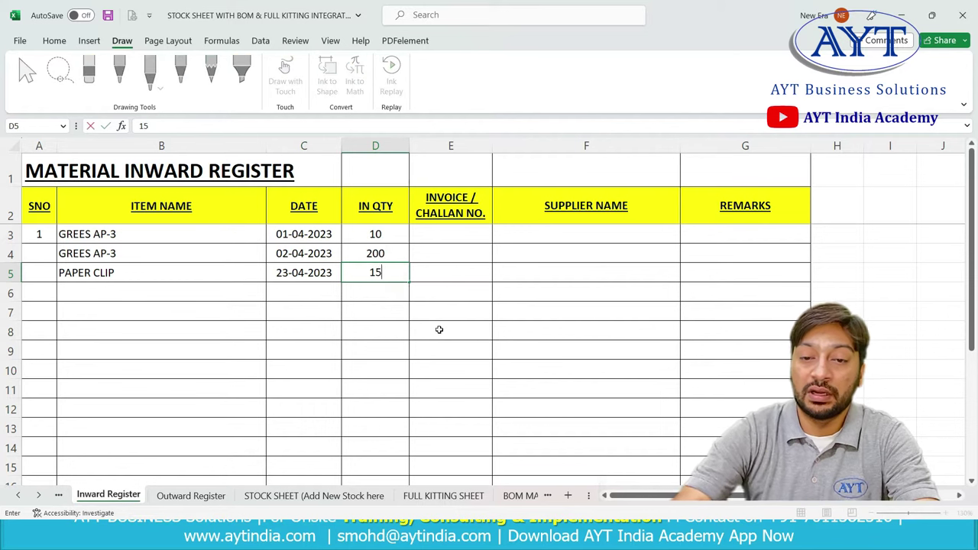
text(00)
click(439, 329)
Fill in invoice 12344, supplier ABC and remark BILL PENDING' for that row.
click(458, 267)
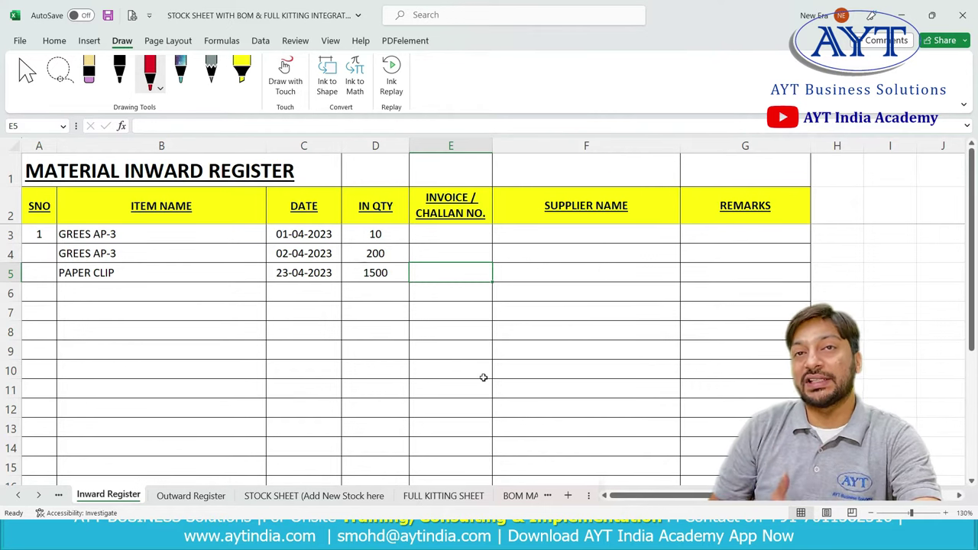
text(1)
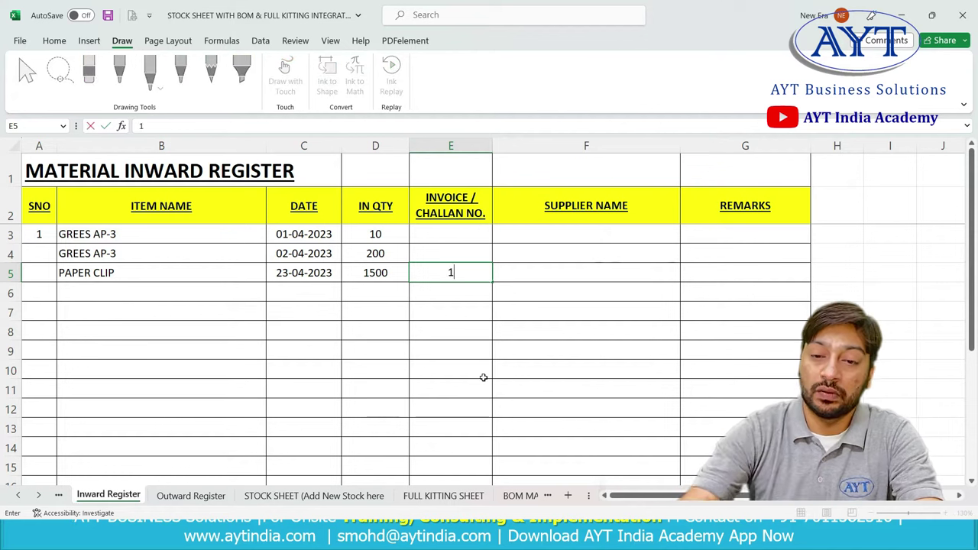
text(2344)
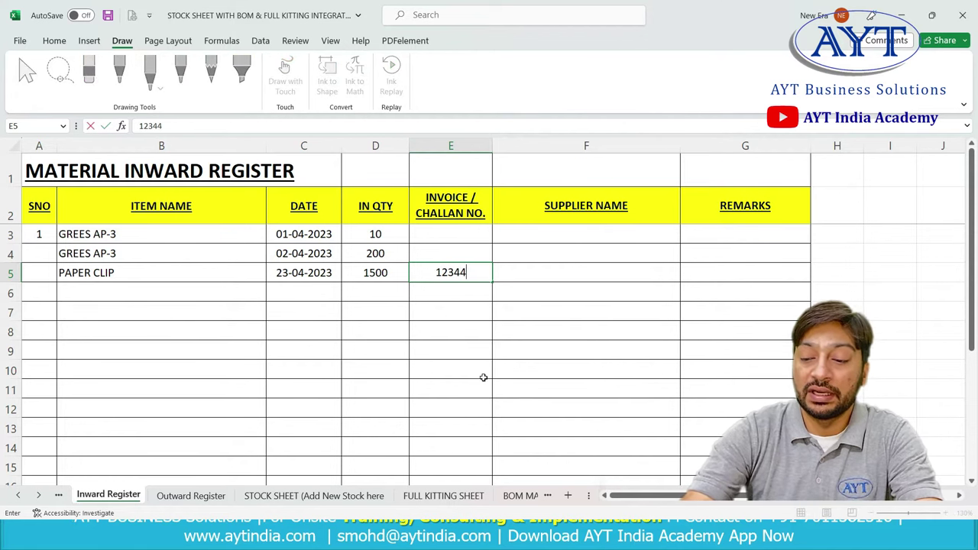
key(Return)
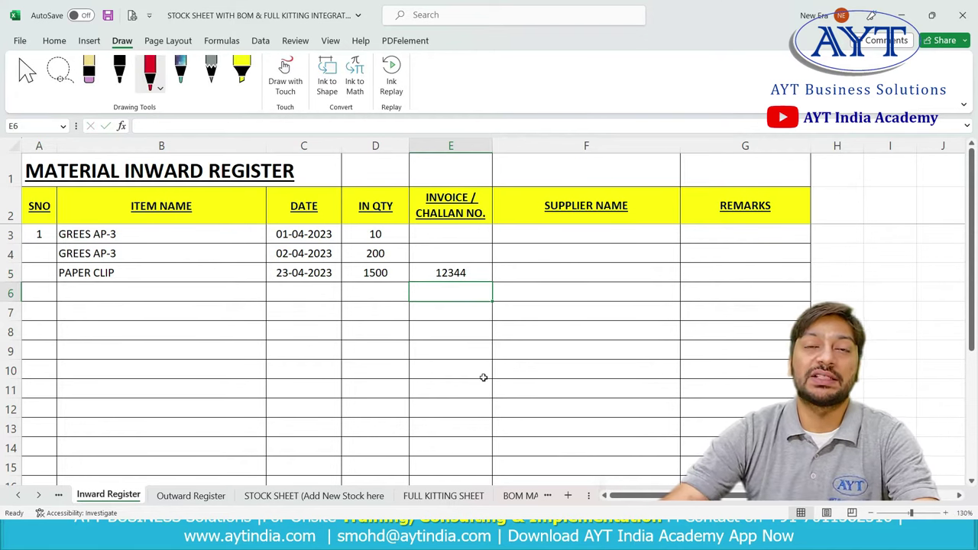
click(571, 270)
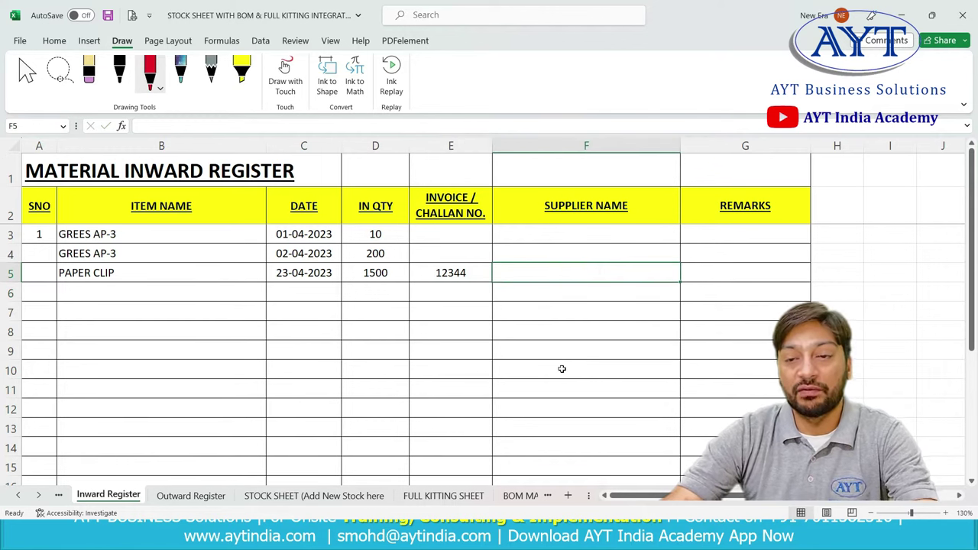
text(ABC)
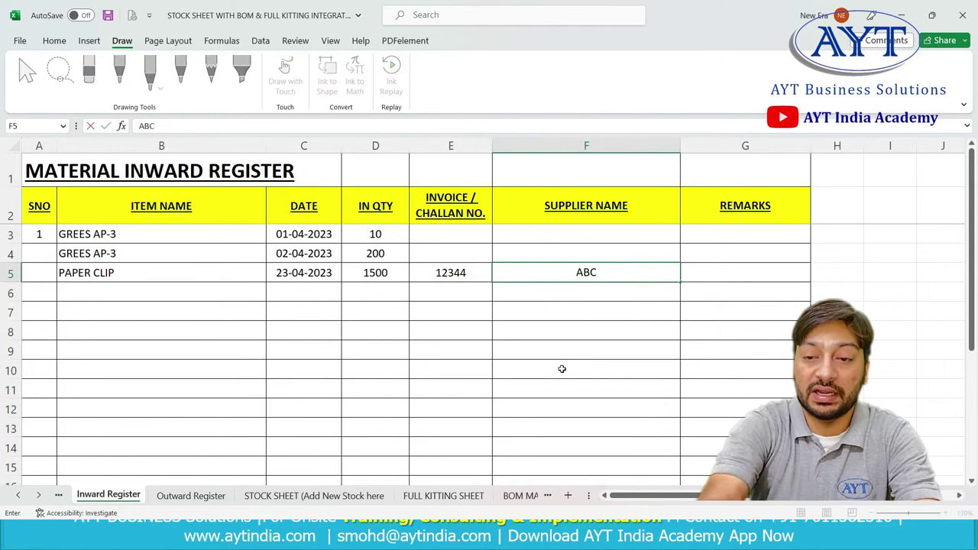
key(Return)
click(758, 274)
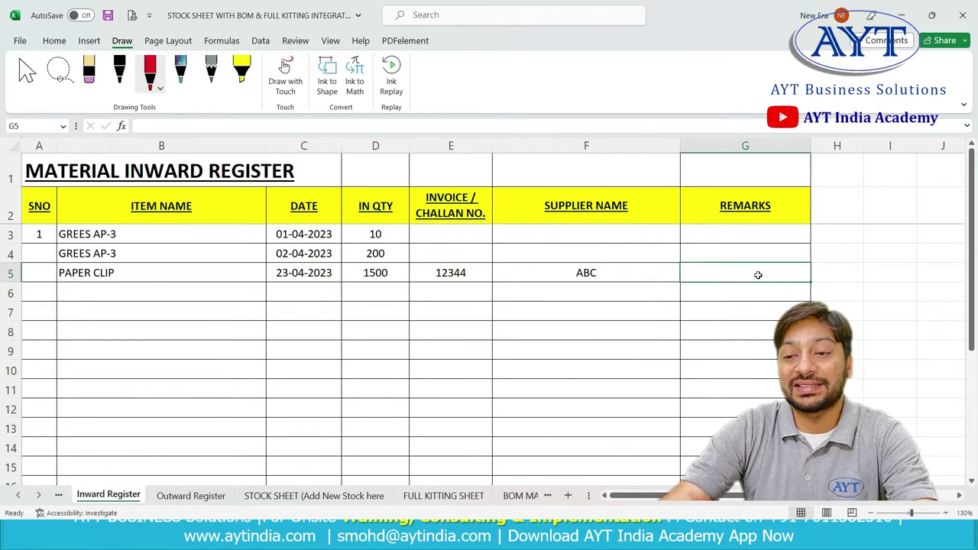
text(B)
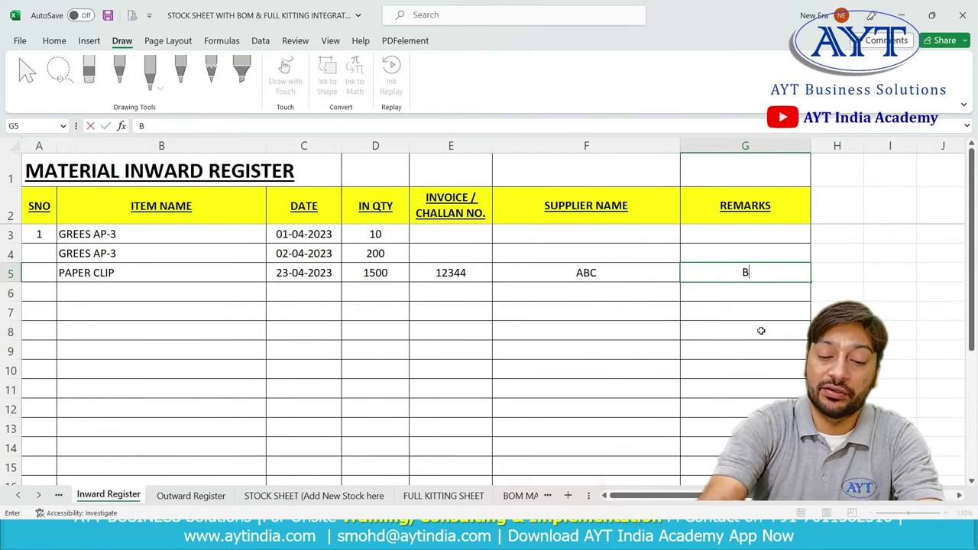
text(ILL PE)
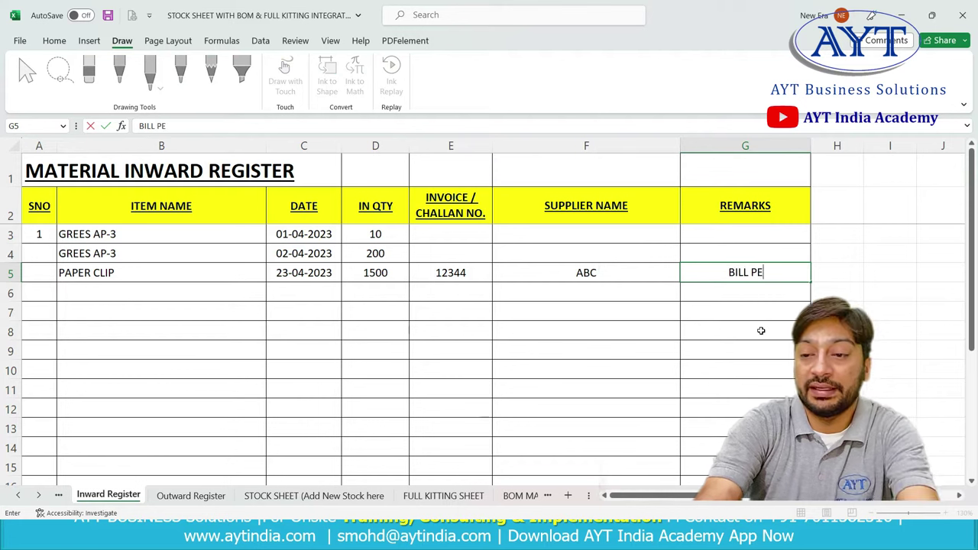
text(NDING')
key(Return)
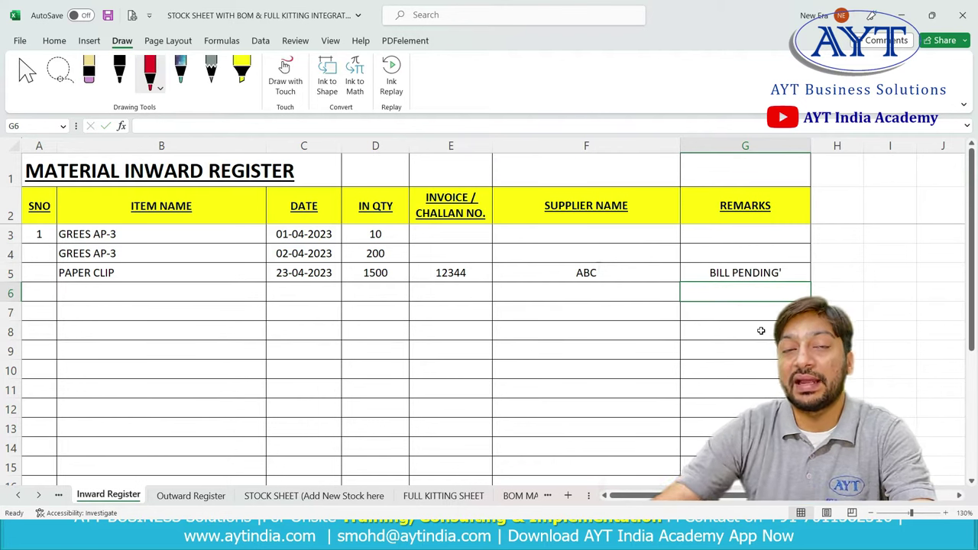
click(375, 272)
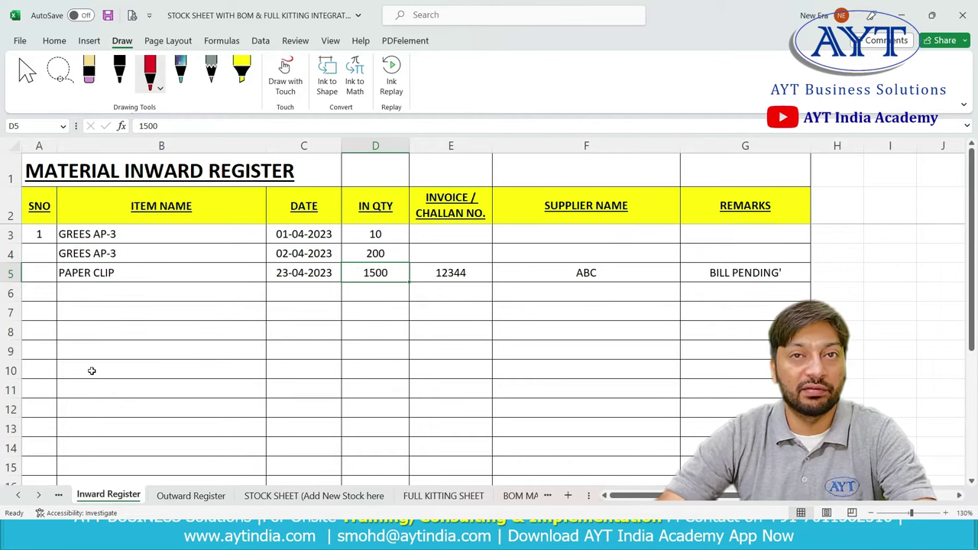
On the STOCK SHEET, select PAPER CLIP's row 7.
click(306, 495)
scroll(221, 409, up, 1)
scroll(215, 411, up, 1)
scroll(215, 412, up, 2)
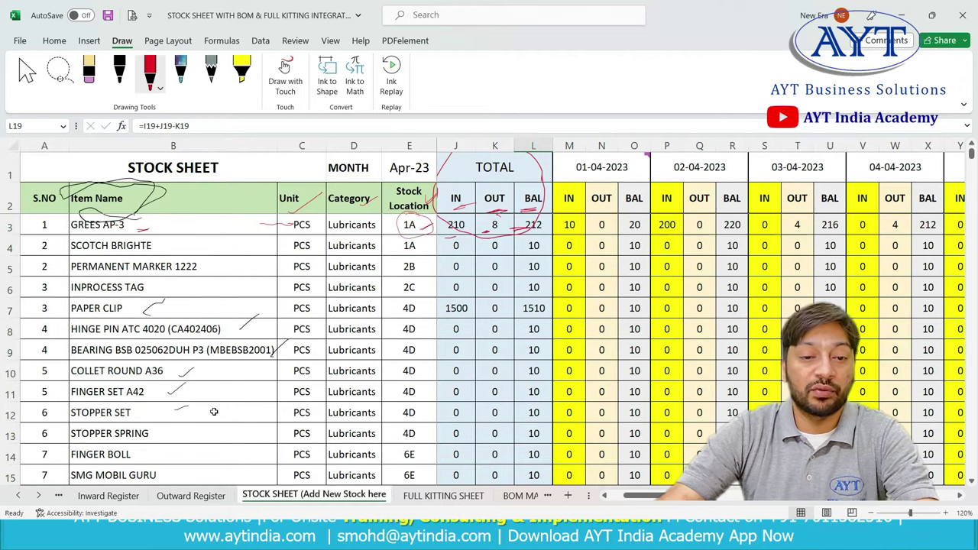
click(141, 308)
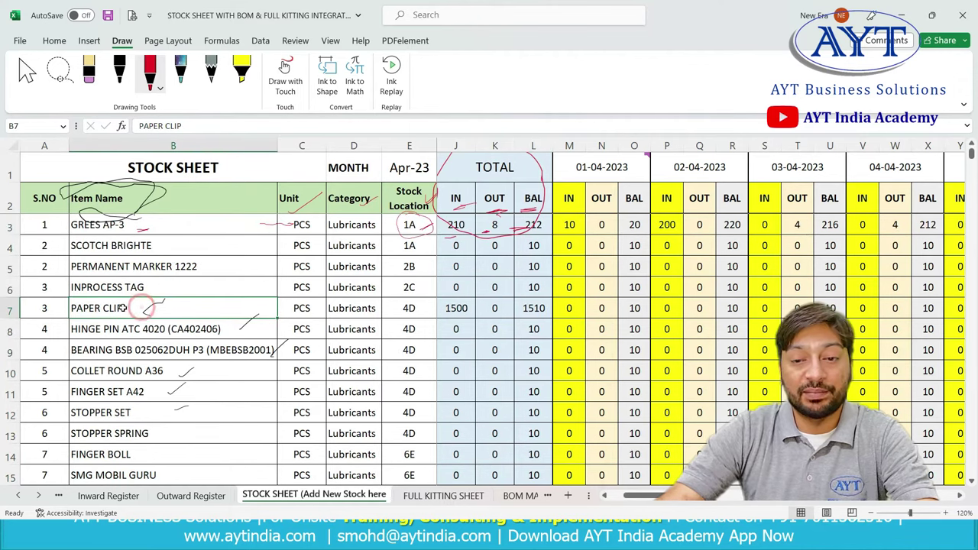
click(10, 308)
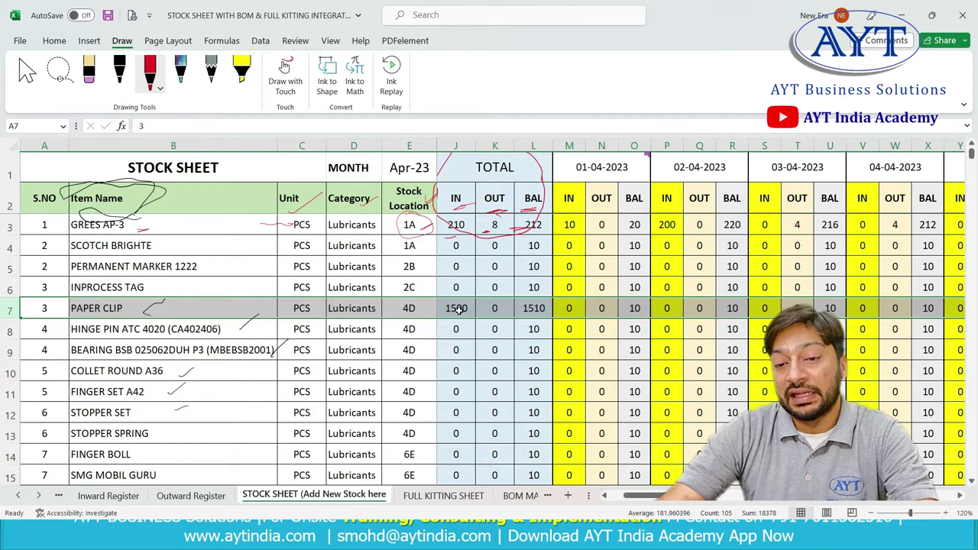
drag(646, 495, 642, 496)
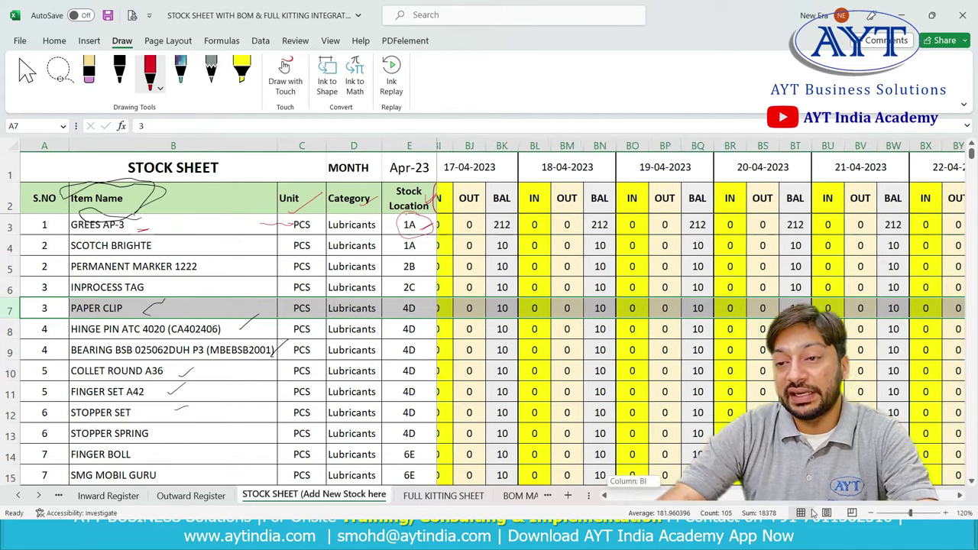
drag(791, 512, 763, 401)
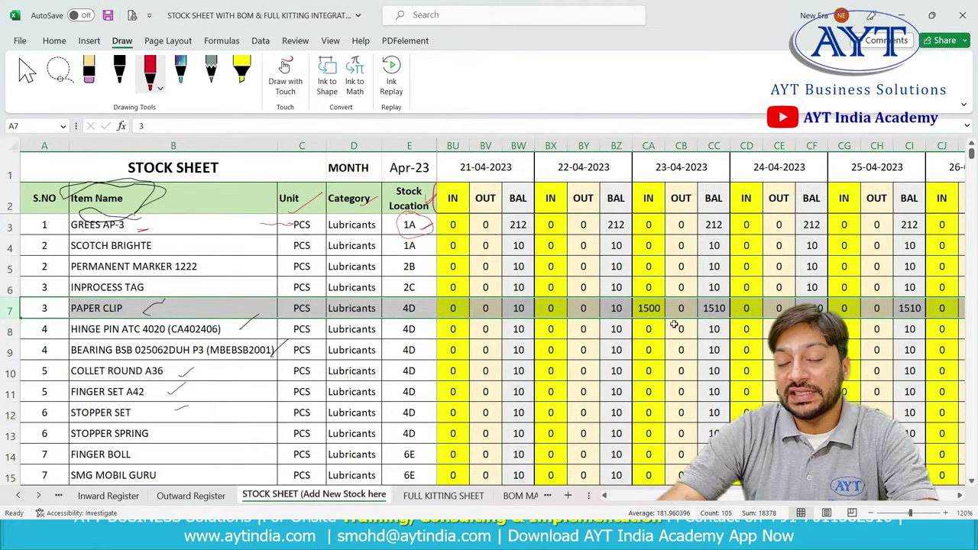
Inspect PAPER CLIP's 23-04-2023 inward, total inward, 1510 balance and total outward formulas.
click(656, 308)
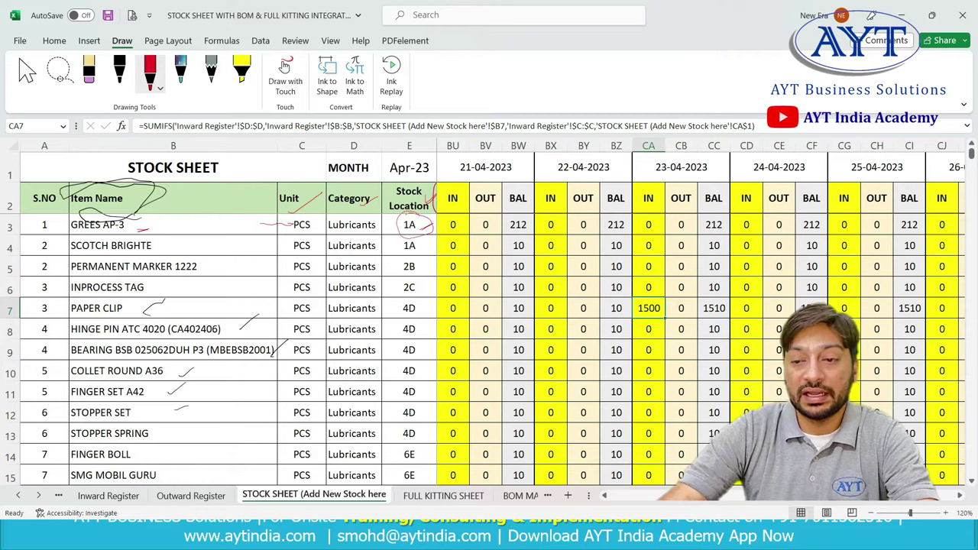
drag(868, 498, 597, 425)
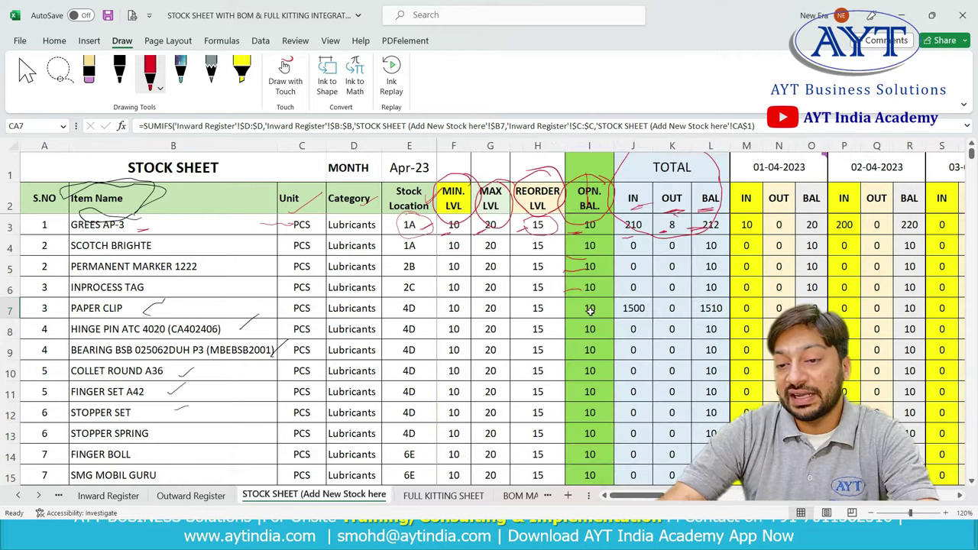
click(636, 310)
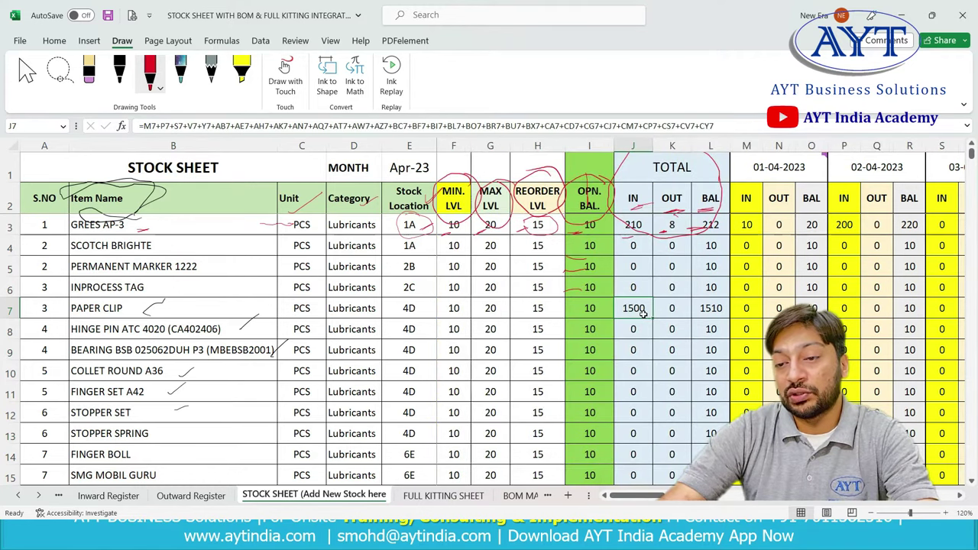
click(723, 309)
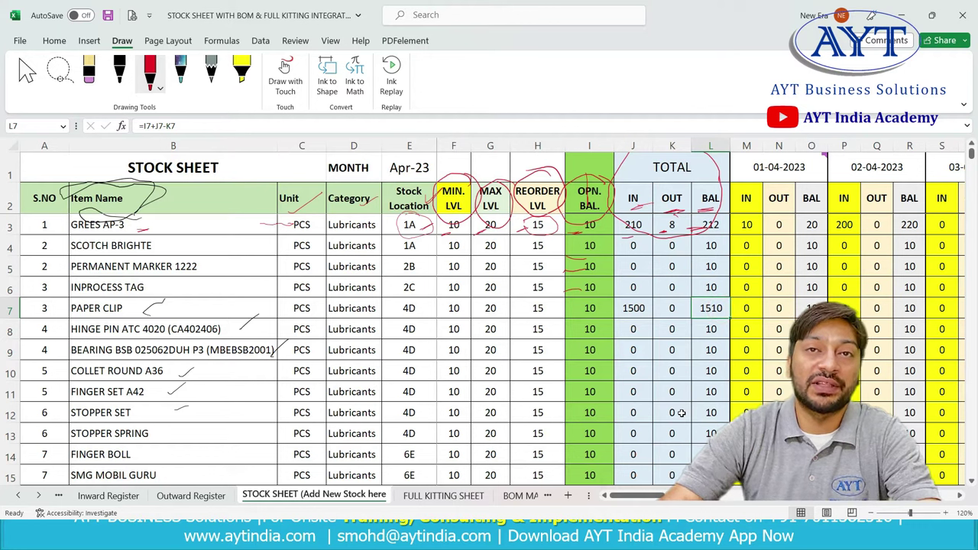
click(671, 312)
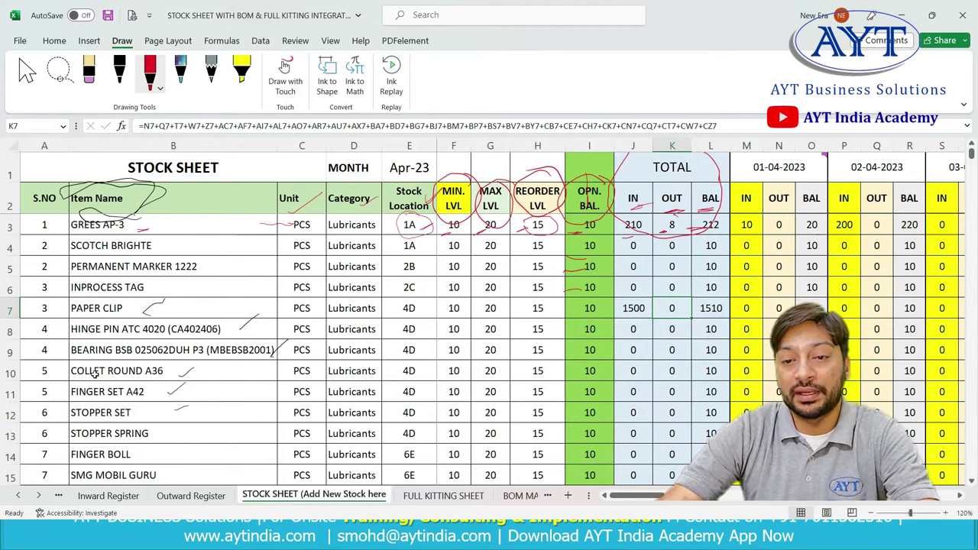
click(191, 495)
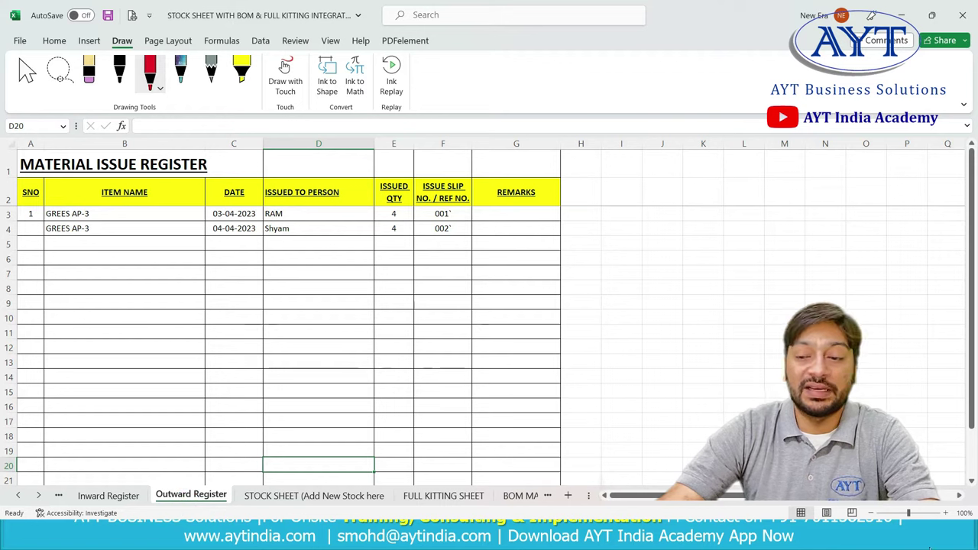
Zoom in and choose PAPER CLIP as the item in Outward Register row 5.
click(946, 514)
click(945, 513)
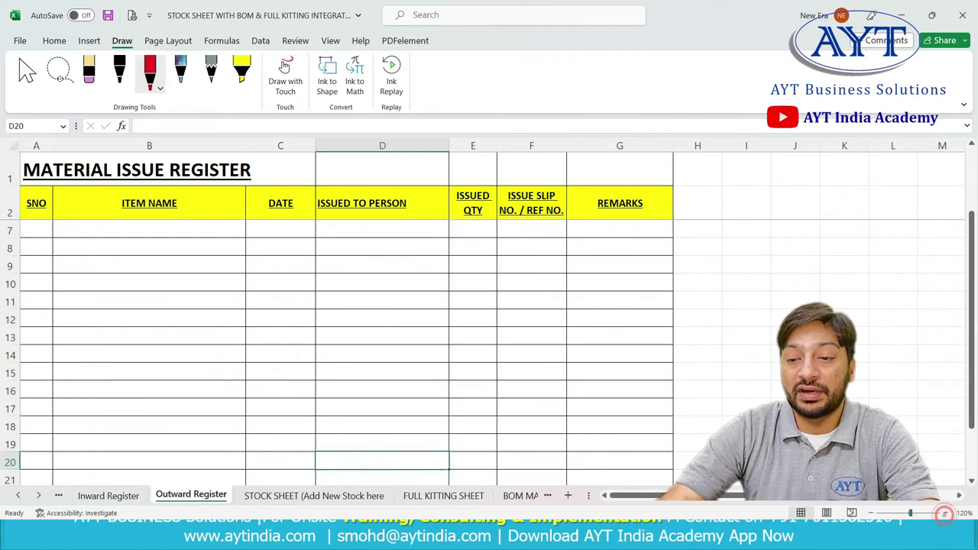
scroll(157, 345, up, 2)
click(125, 279)
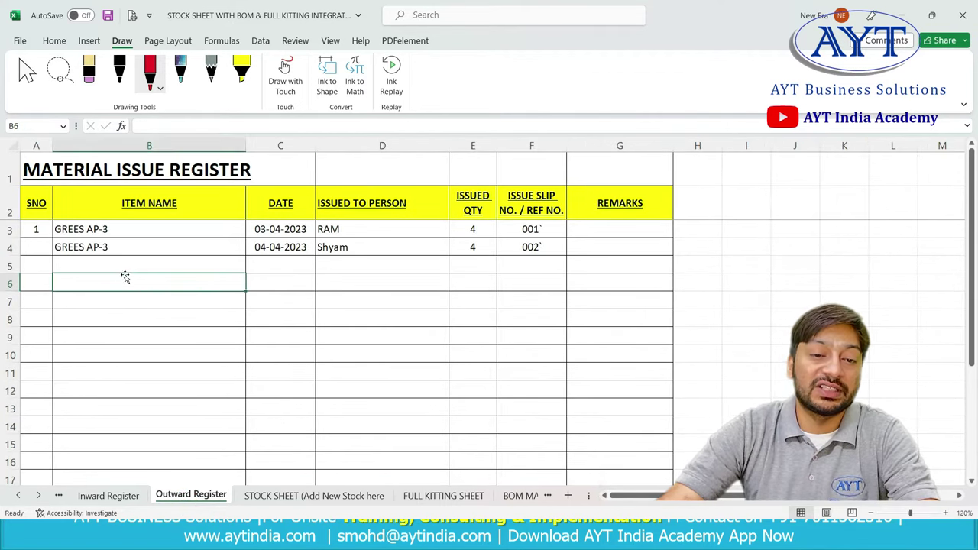
click(135, 262)
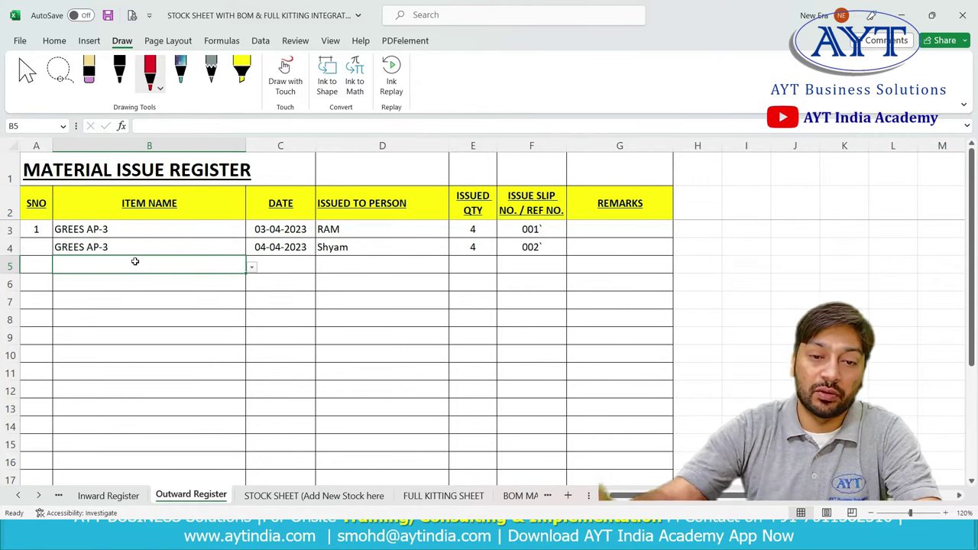
click(252, 267)
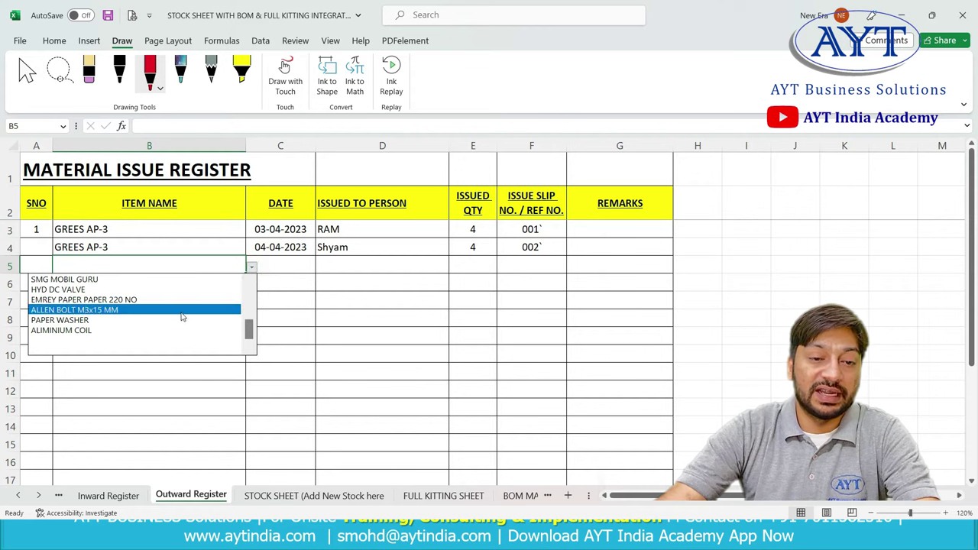
scroll(253, 336, up, 3)
scroll(252, 328, up, 3)
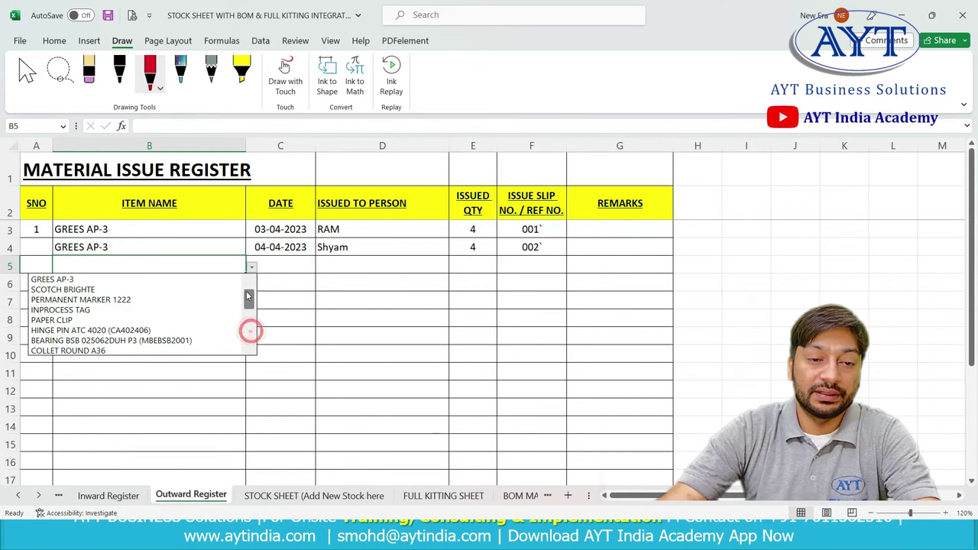
click(211, 321)
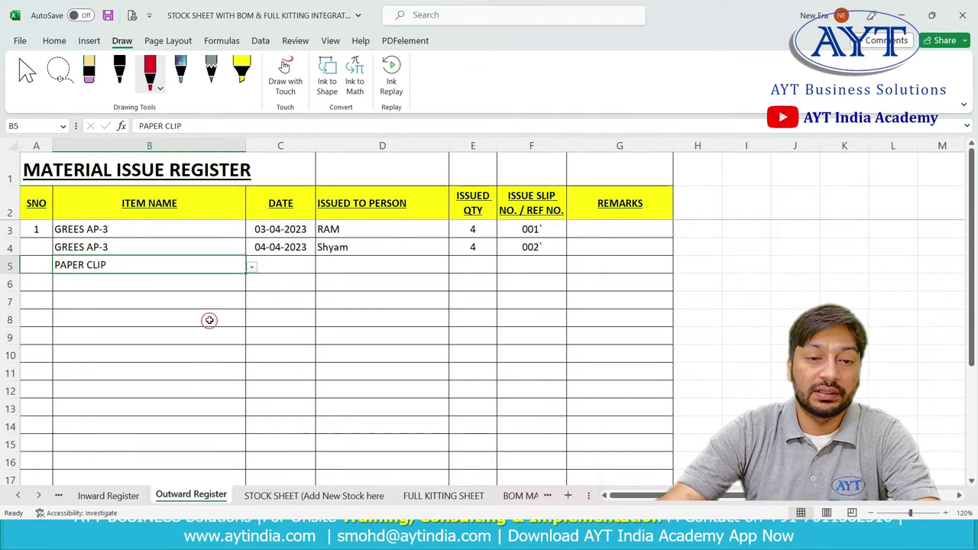
Enter issue date 23-04-2023, the recipient's name, quantity 100 and slip number 3.
click(273, 265)
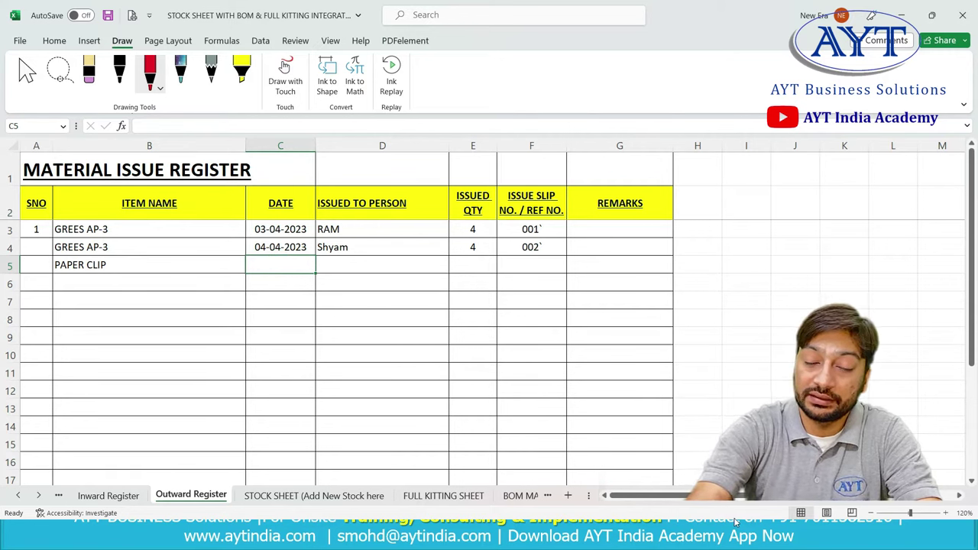
key(ctrl+semicolon)
key(Return)
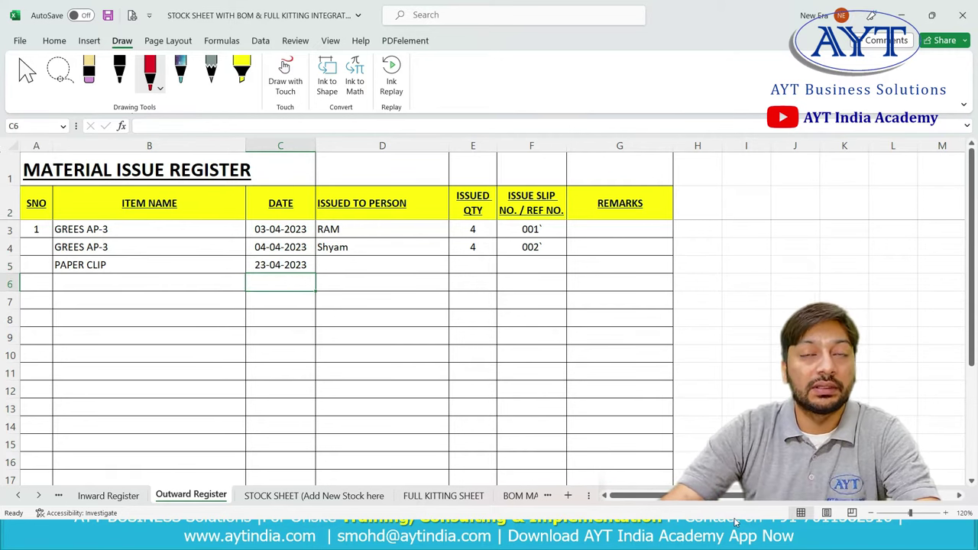
click(370, 262)
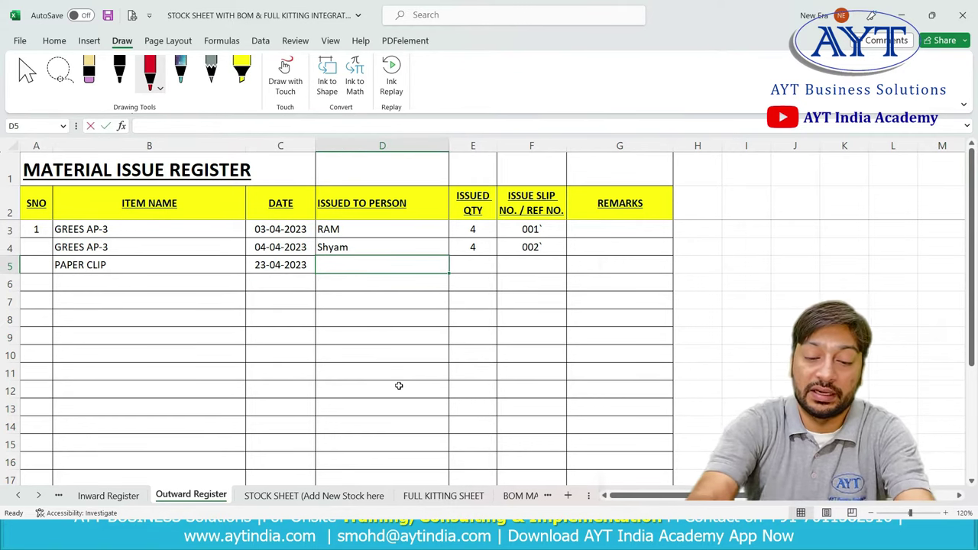
text(KARAB)
key(Tab)
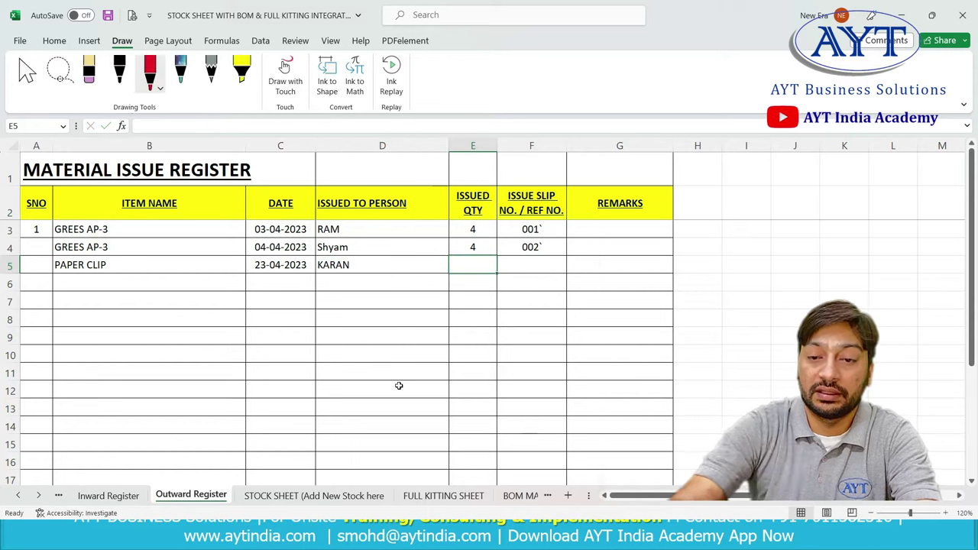
text(100)
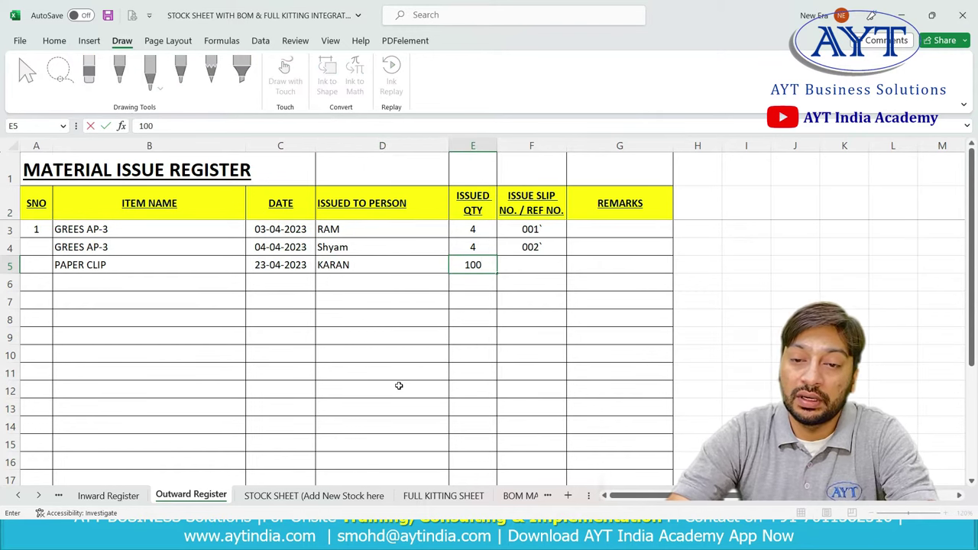
key(Tab)
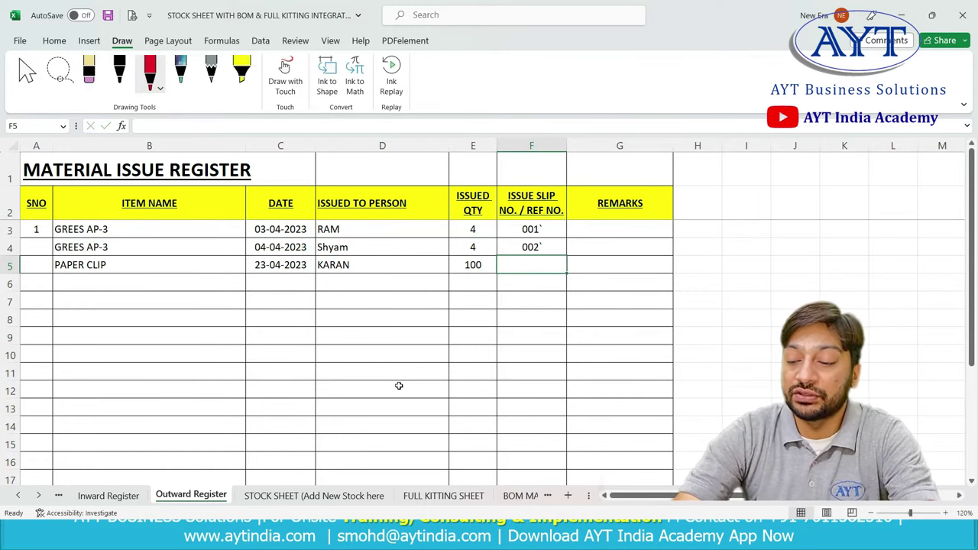
text(003)
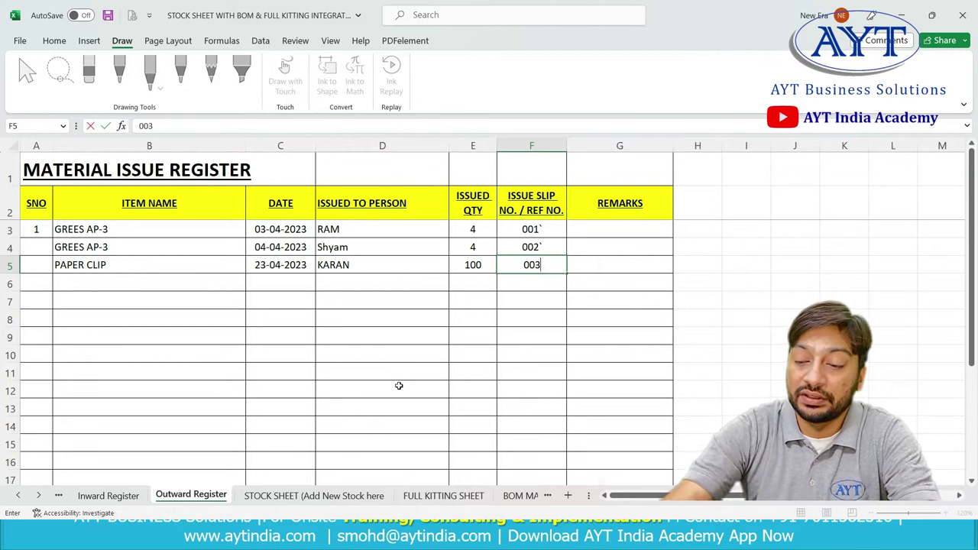
key(Return)
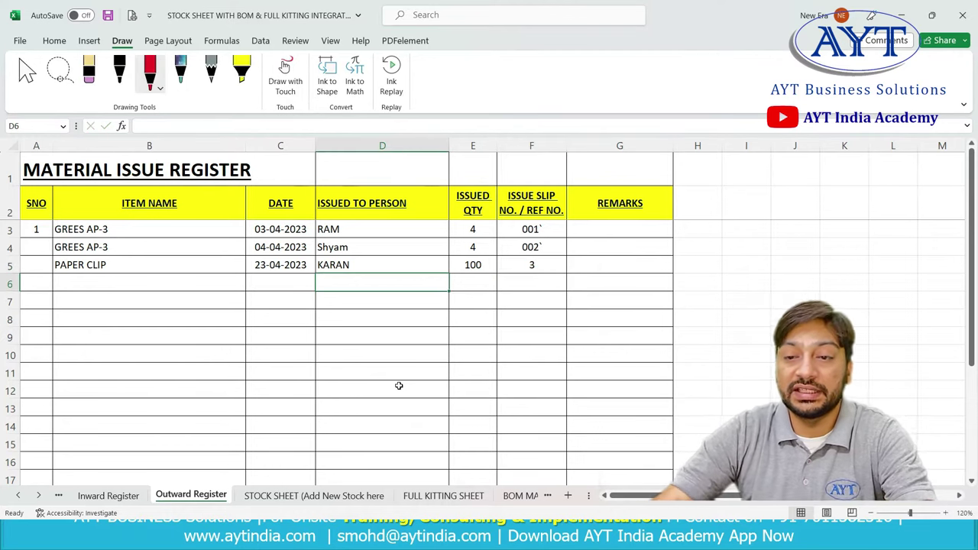
Add the remark PRODUCTION and review the item, date and quantity of the entry.
click(616, 270)
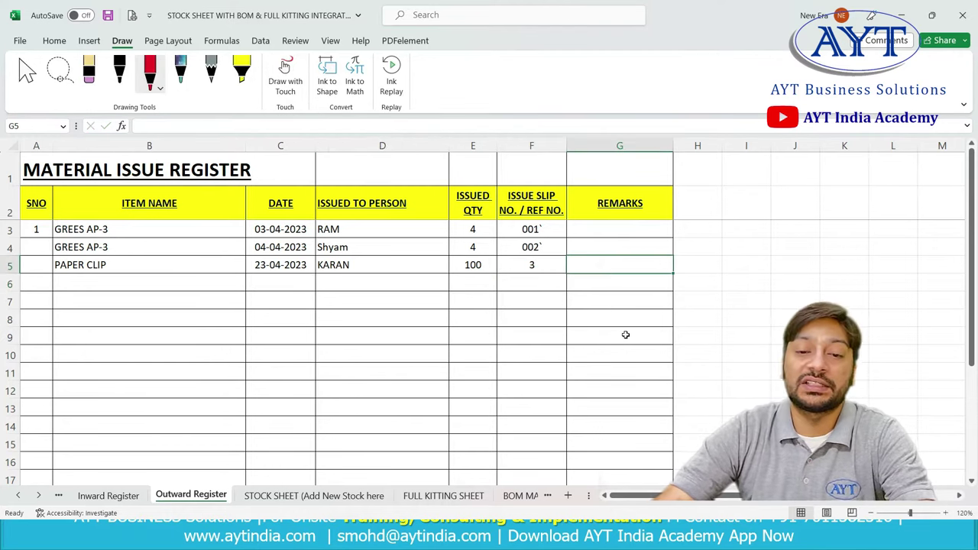
text(PROD)
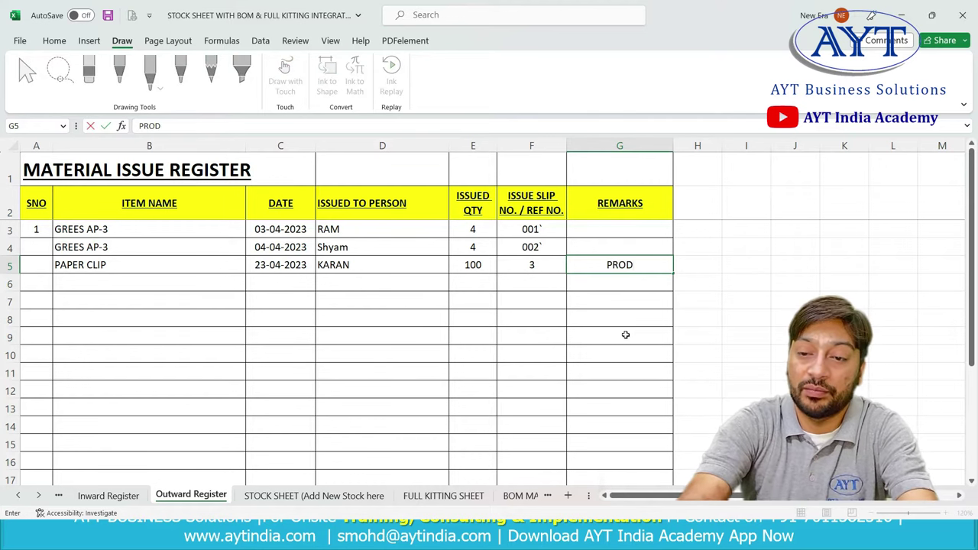
text(UCTION)
key(Return)
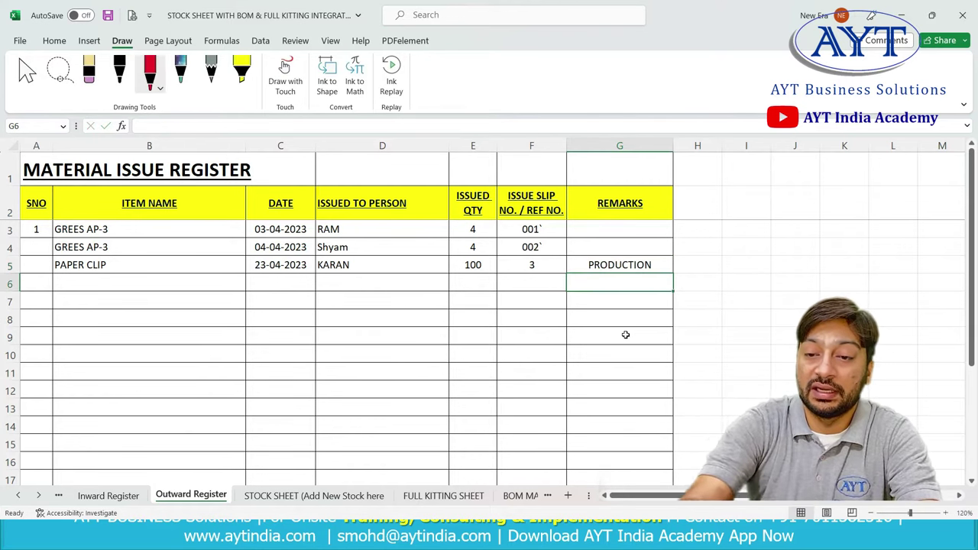
click(142, 269)
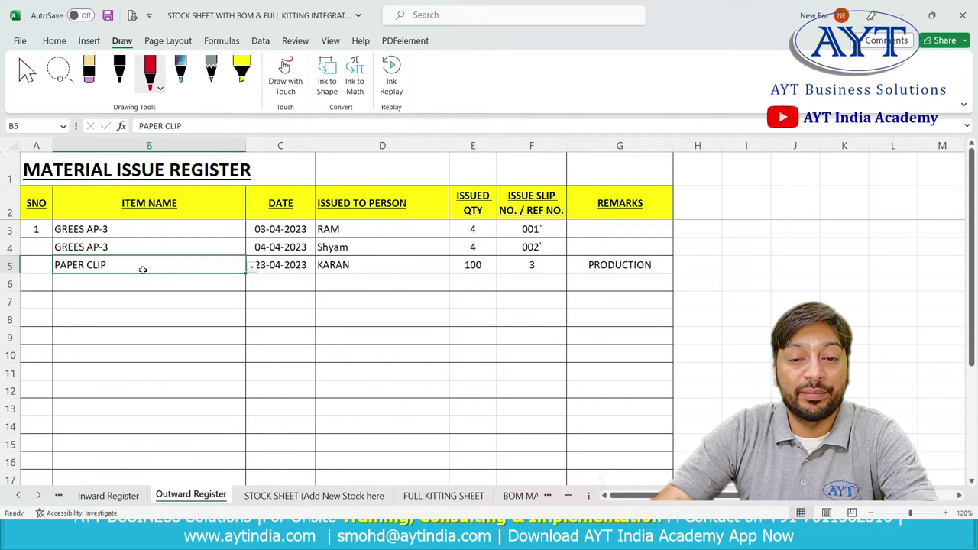
click(286, 268)
click(475, 265)
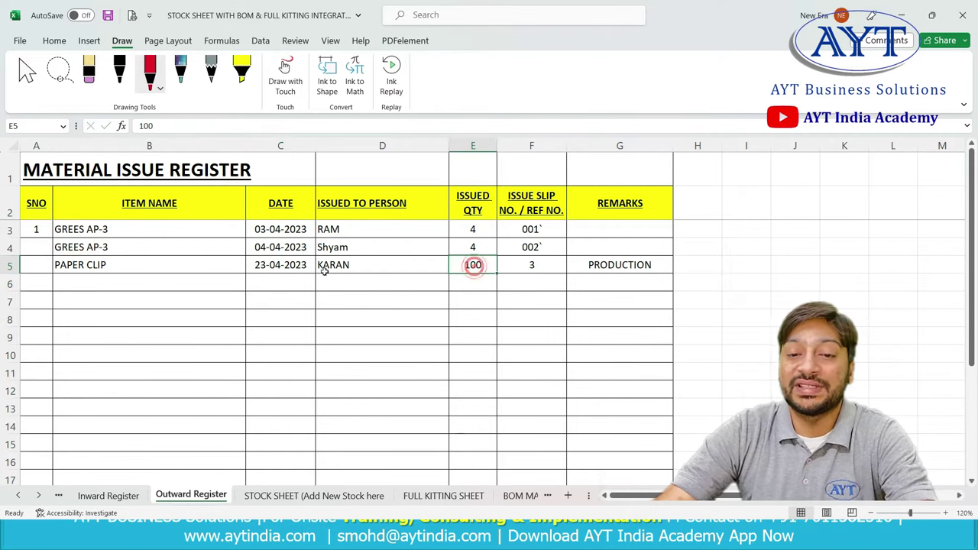
Check PAPER CLIP's total outward on the STOCK SHEET and its 100 outward on 23-04-2023.
click(308, 498)
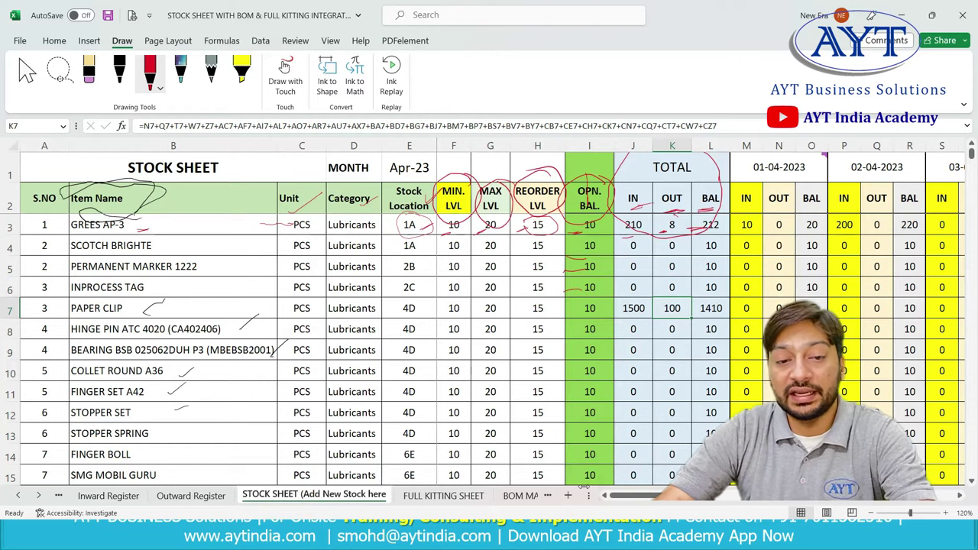
click(10, 309)
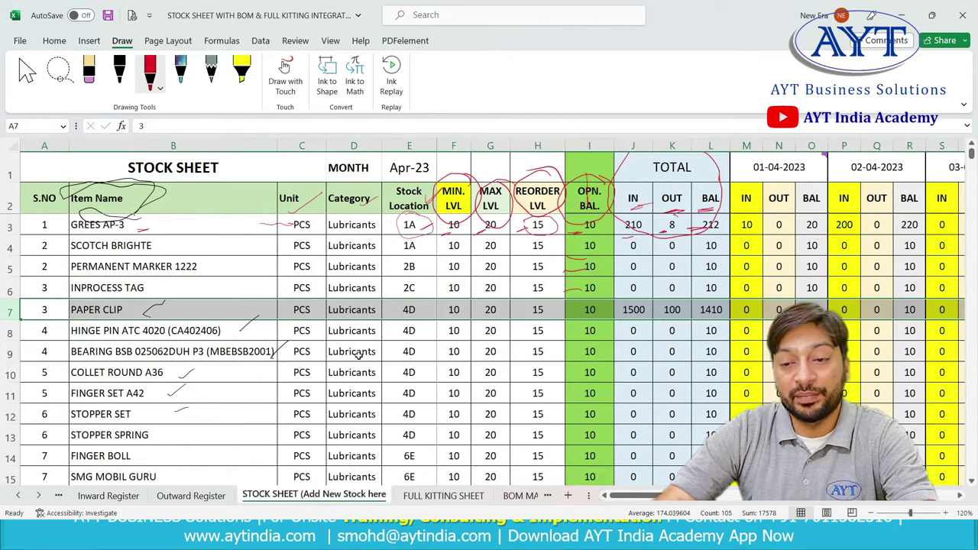
click(671, 311)
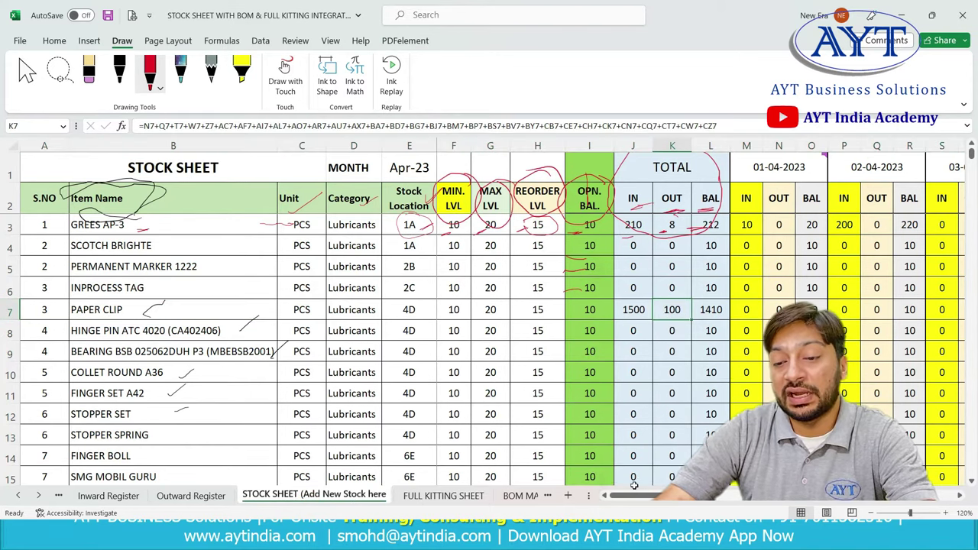
drag(635, 495, 874, 513)
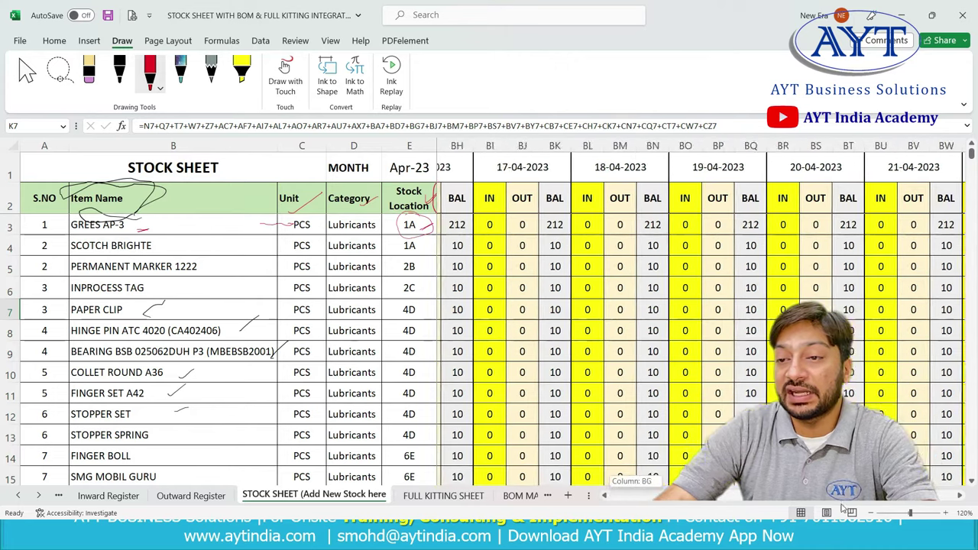
scroll(551, 313, right, 1)
scroll(551, 314, right, 1)
scroll(551, 313, right, 1)
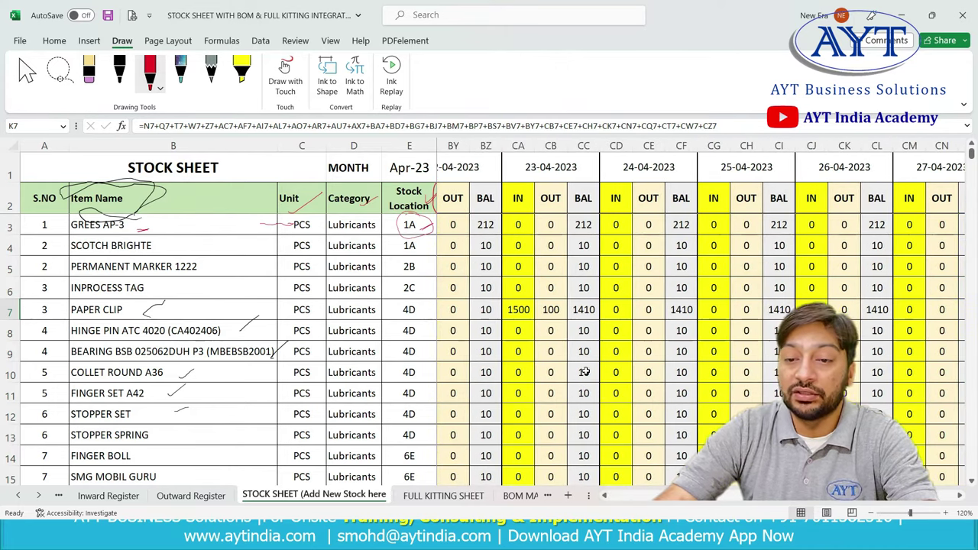
click(551, 312)
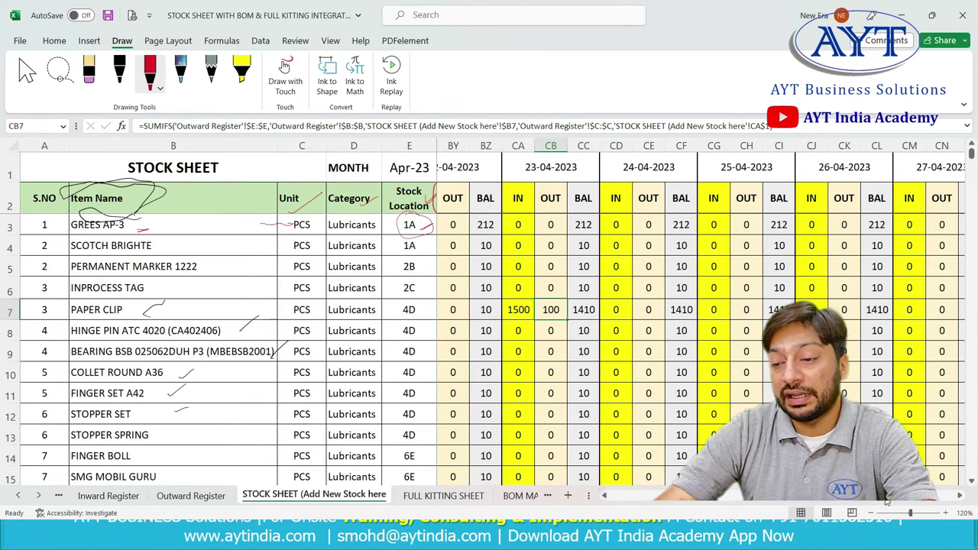
drag(841, 495, 139, 501)
click(136, 496)
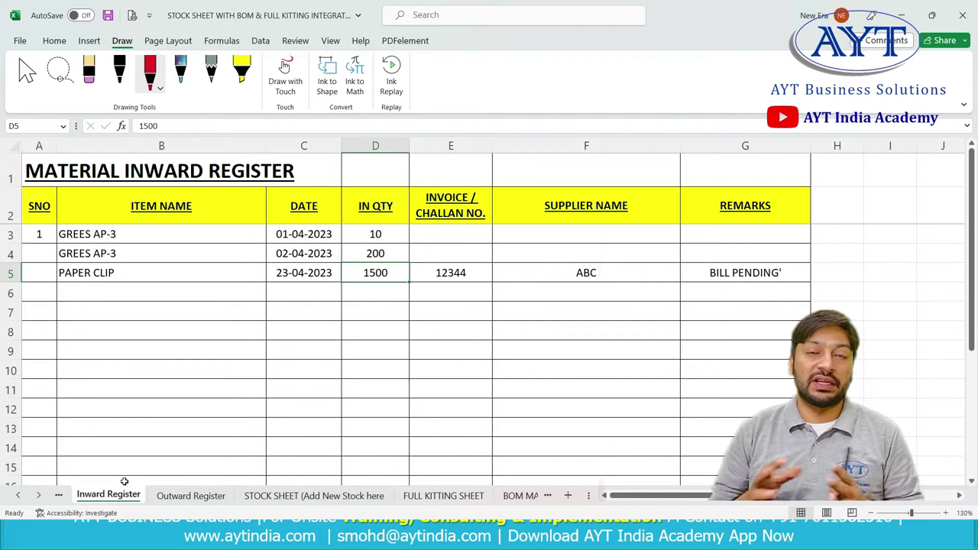
Go back to the STOCK SHEET and review items, including PAPER CLIP's 1500 in, 100 out, 1410 balance.
click(300, 496)
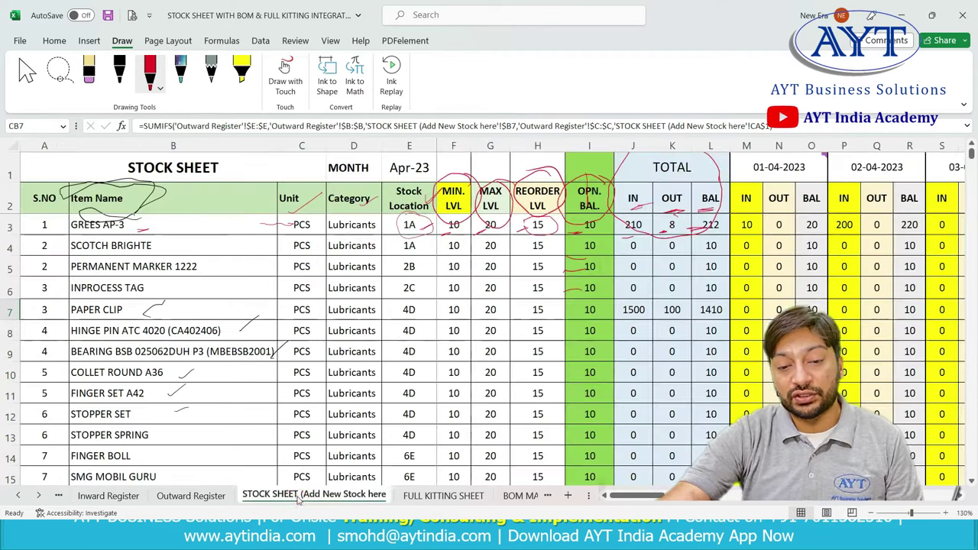
scroll(321, 346, down, 1)
scroll(321, 346, down, 3)
scroll(321, 346, up, 2)
scroll(321, 346, up, 1)
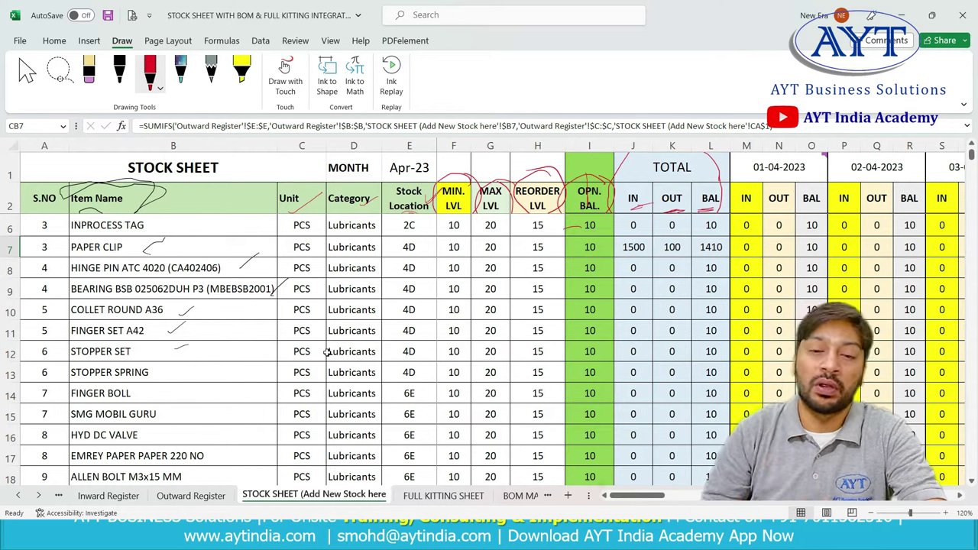
scroll(186, 499, down, 2)
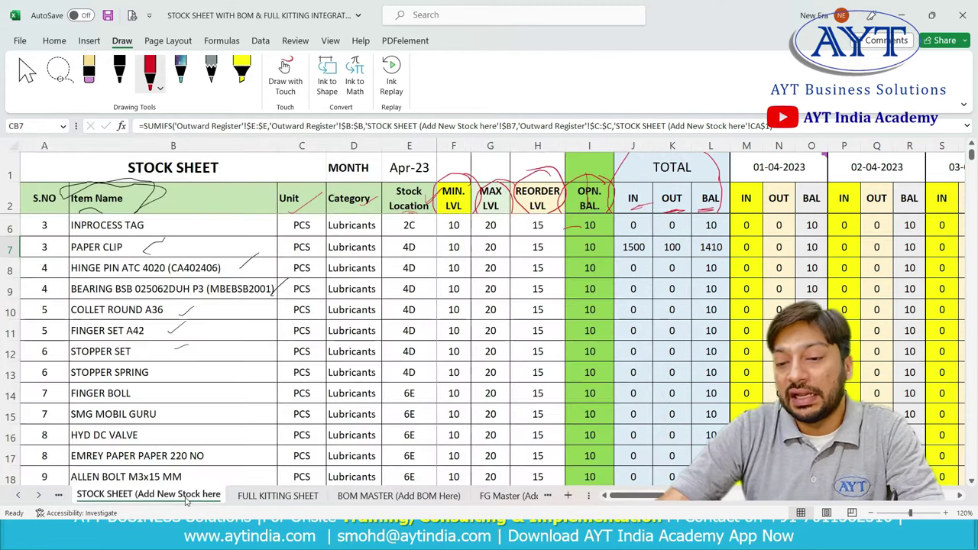
Open the FG Master sheet at 130% zoom, starting with Machine Model A.
click(525, 497)
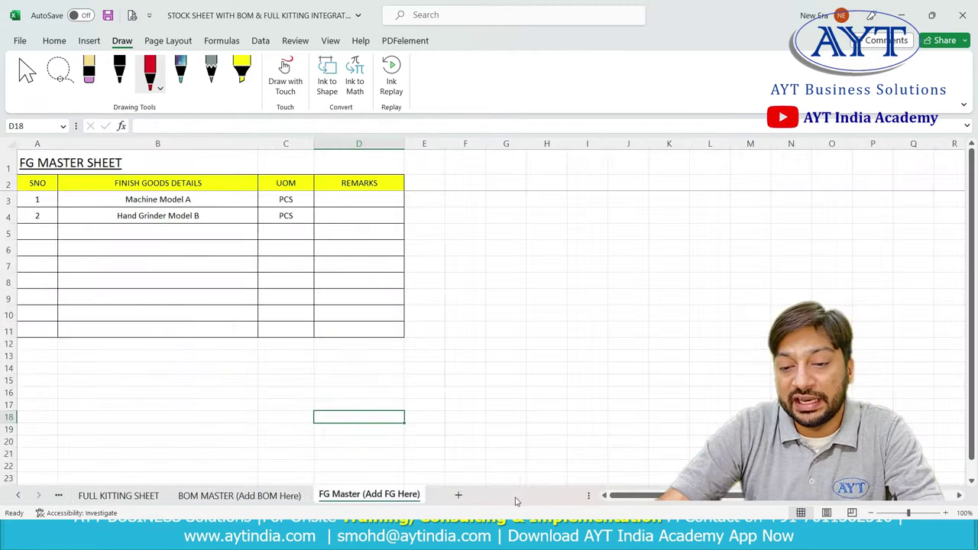
click(190, 200)
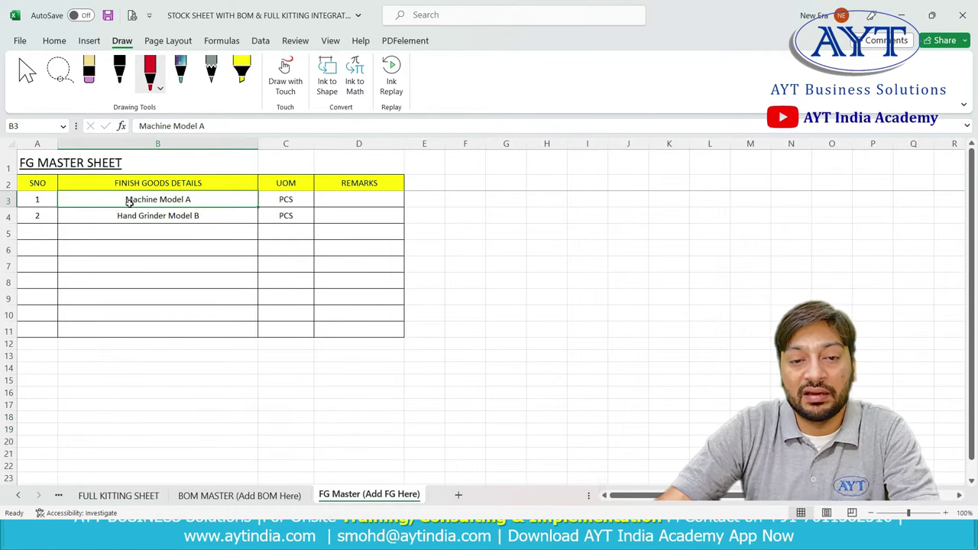
click(947, 513)
click(946, 513)
click(946, 512)
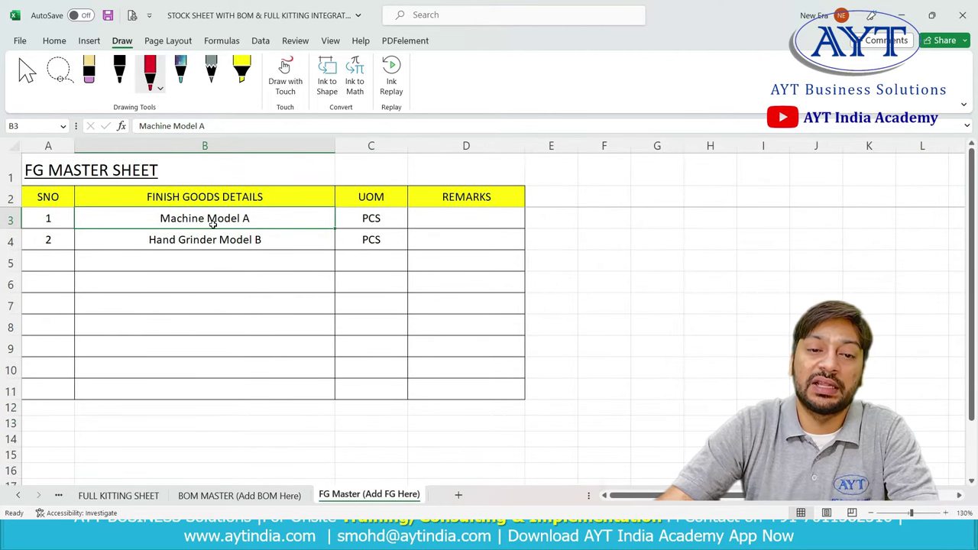
Check the units for Machine Model A and Hand Grinder Model B, then switch to BOM MASTER.
click(377, 228)
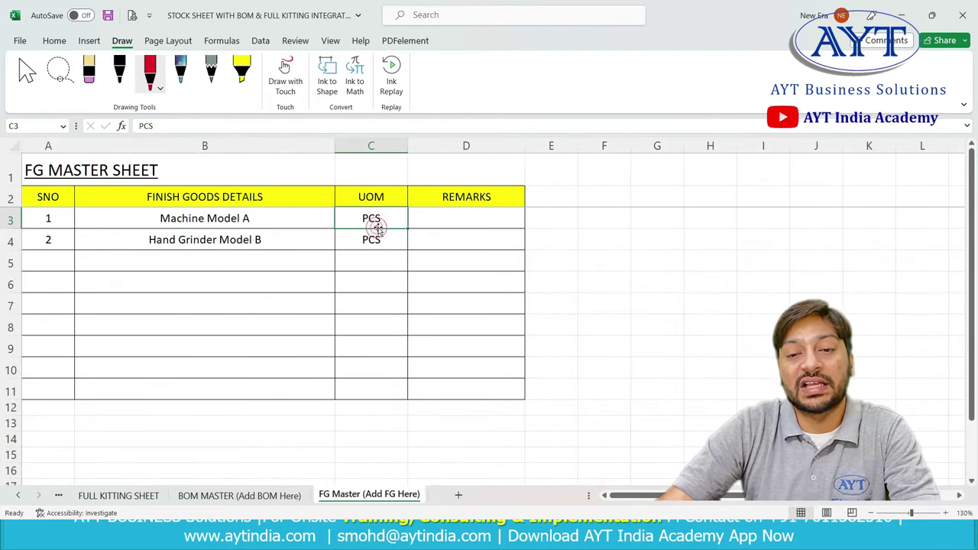
click(262, 240)
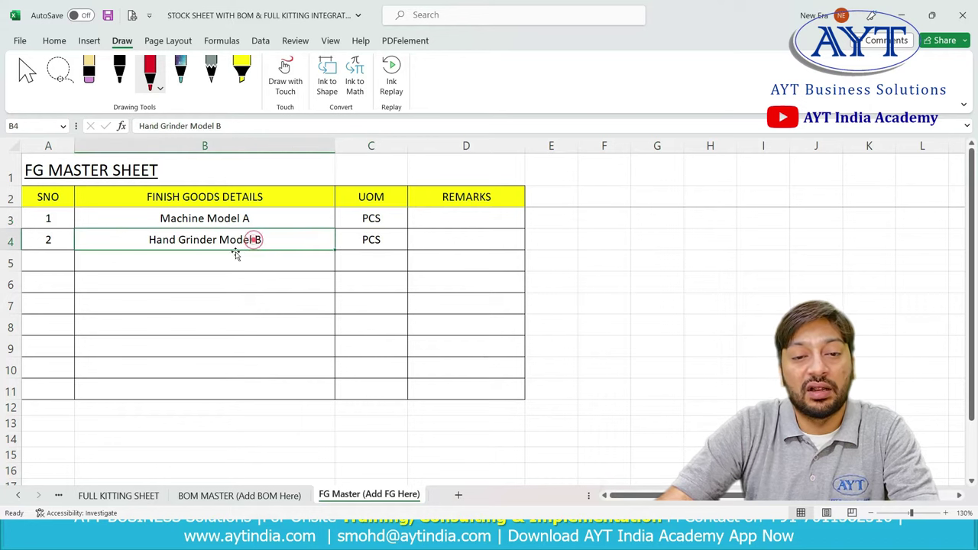
click(369, 239)
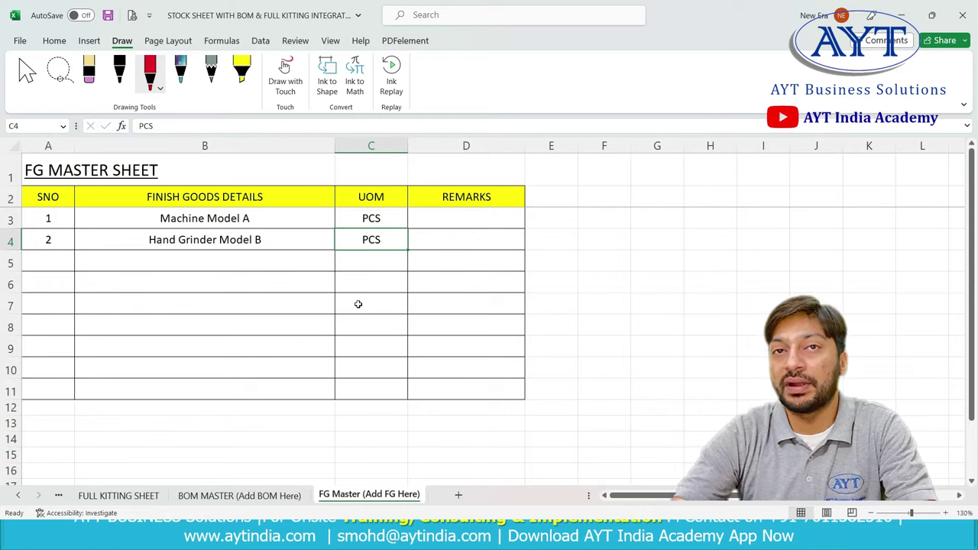
click(251, 496)
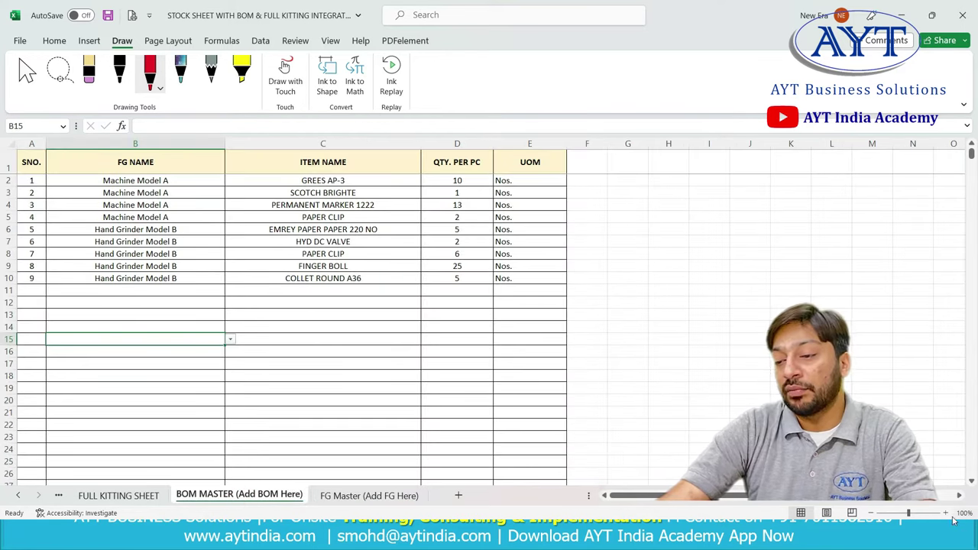
click(946, 513)
click(946, 514)
click(945, 513)
click(945, 513)
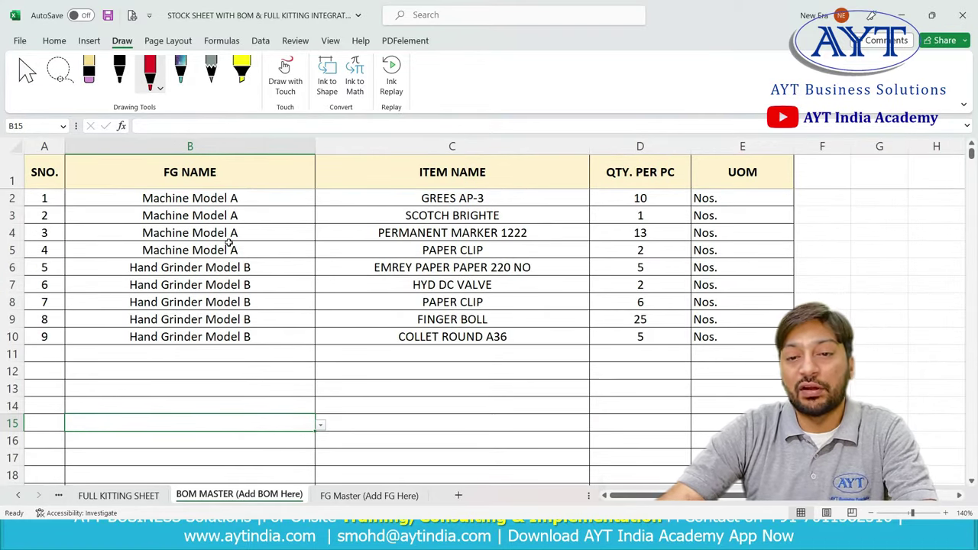
drag(269, 197, 266, 250)
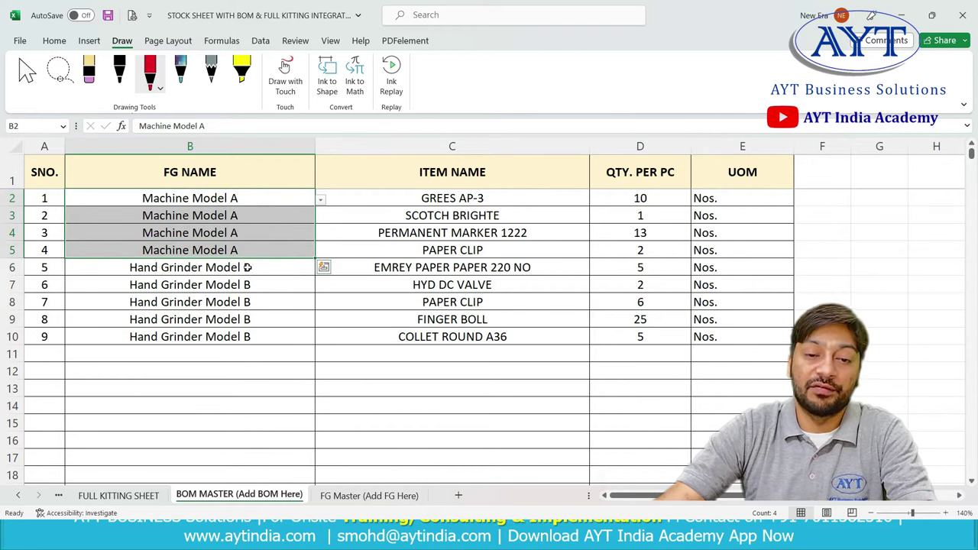
drag(247, 268, 247, 336)
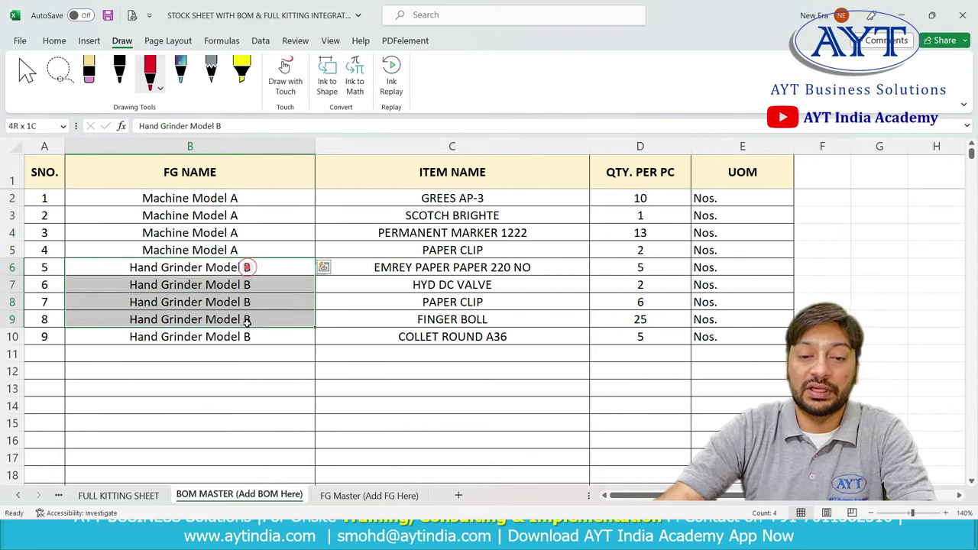
click(268, 201)
click(321, 200)
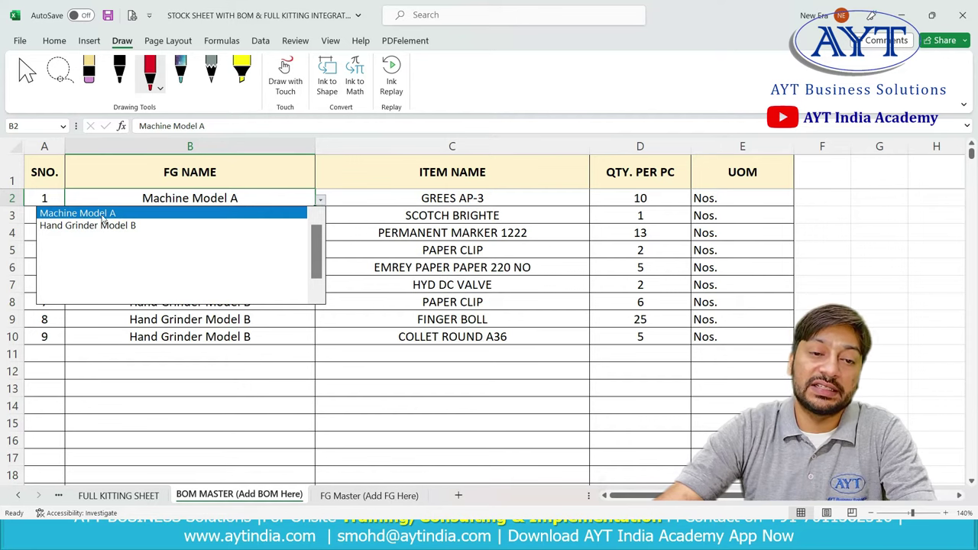
click(368, 202)
click(343, 496)
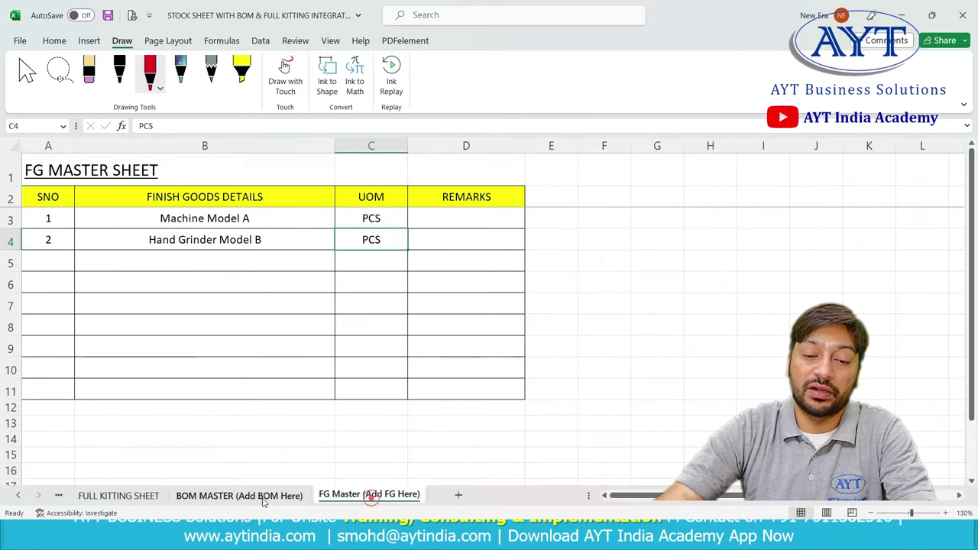
click(253, 495)
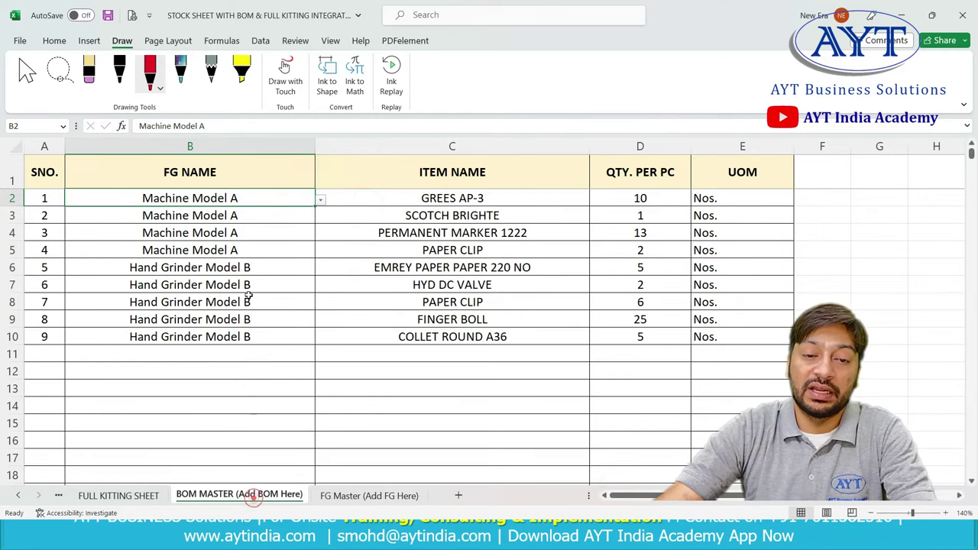
click(317, 199)
click(280, 211)
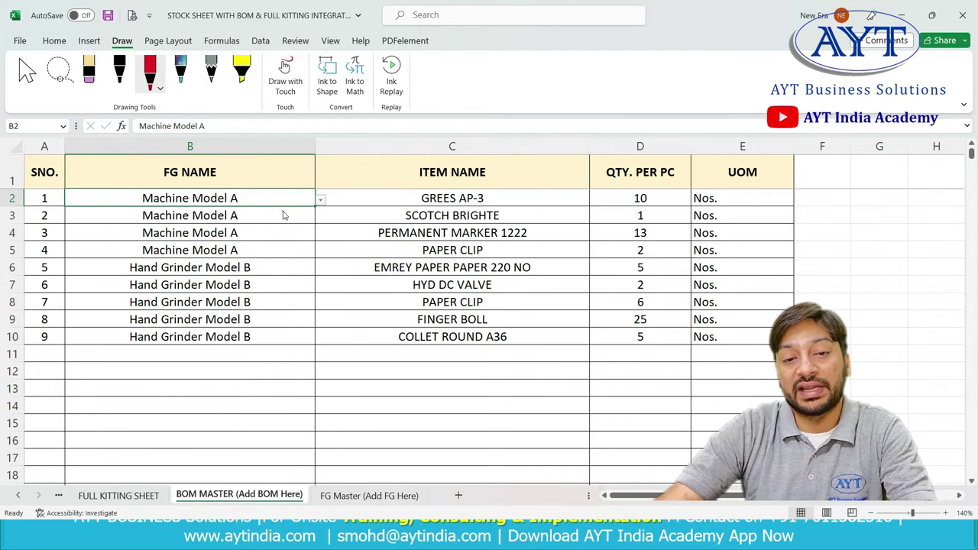
click(469, 198)
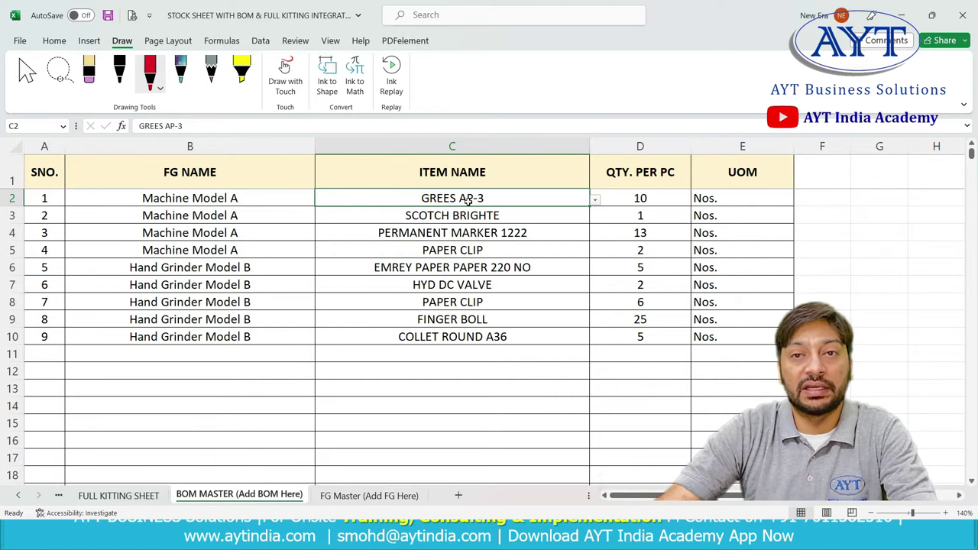
click(594, 199)
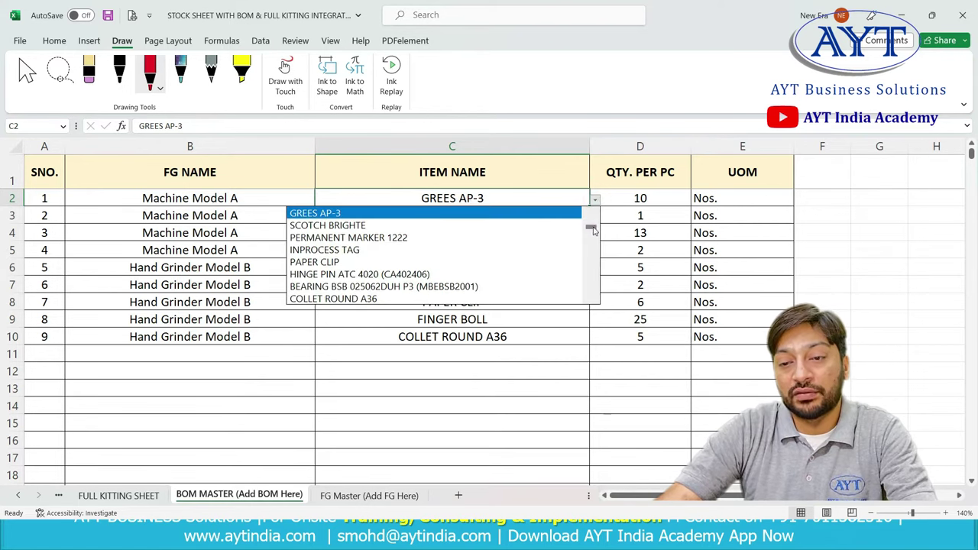
click(593, 227)
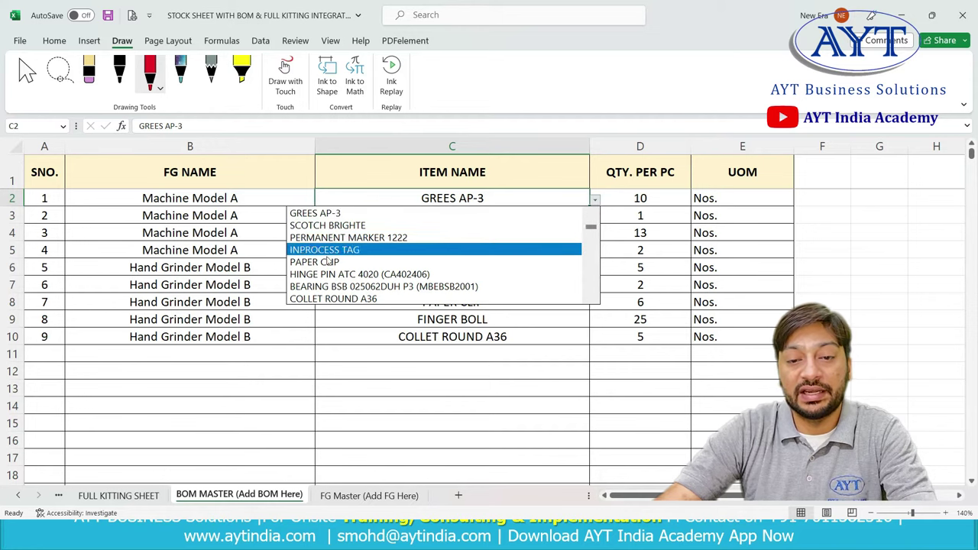
click(332, 214)
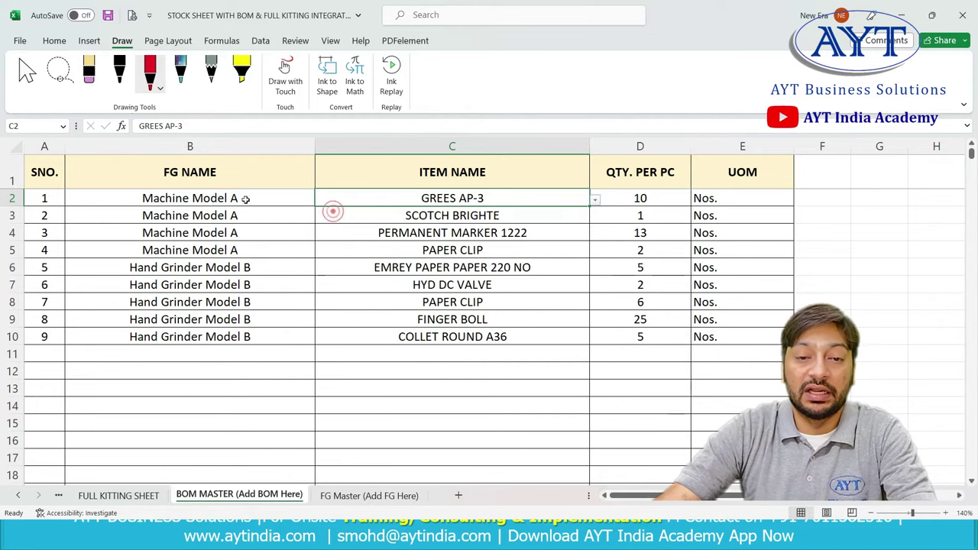
drag(384, 201, 385, 248)
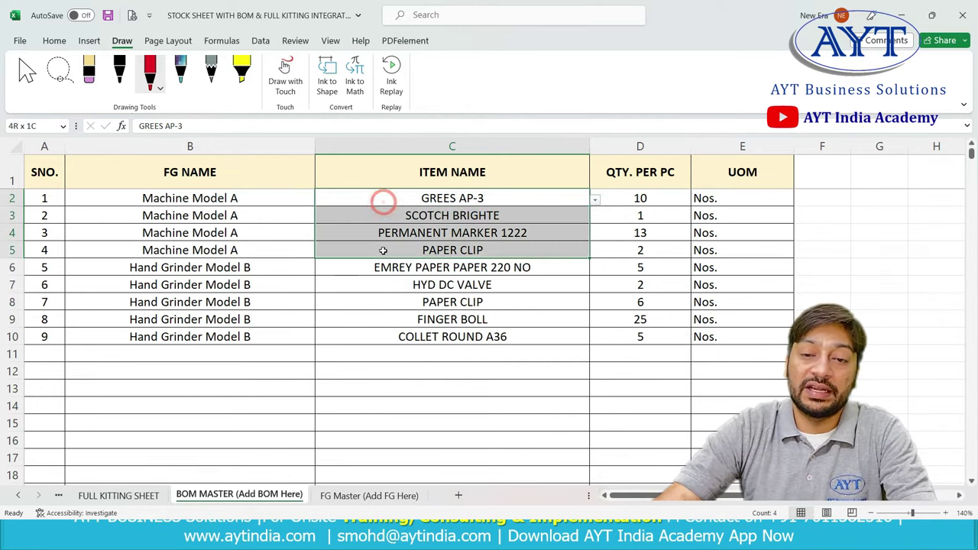
click(642, 198)
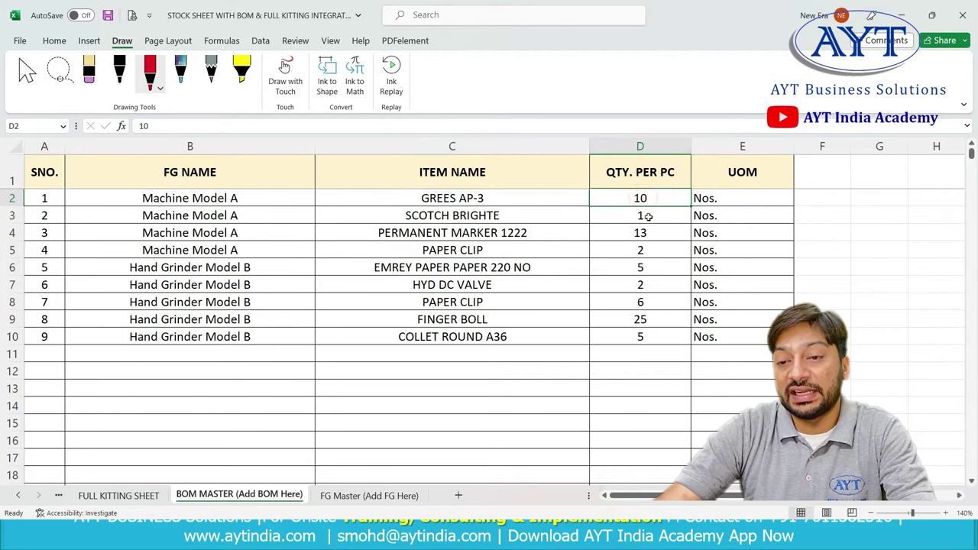
click(646, 217)
click(647, 233)
click(648, 249)
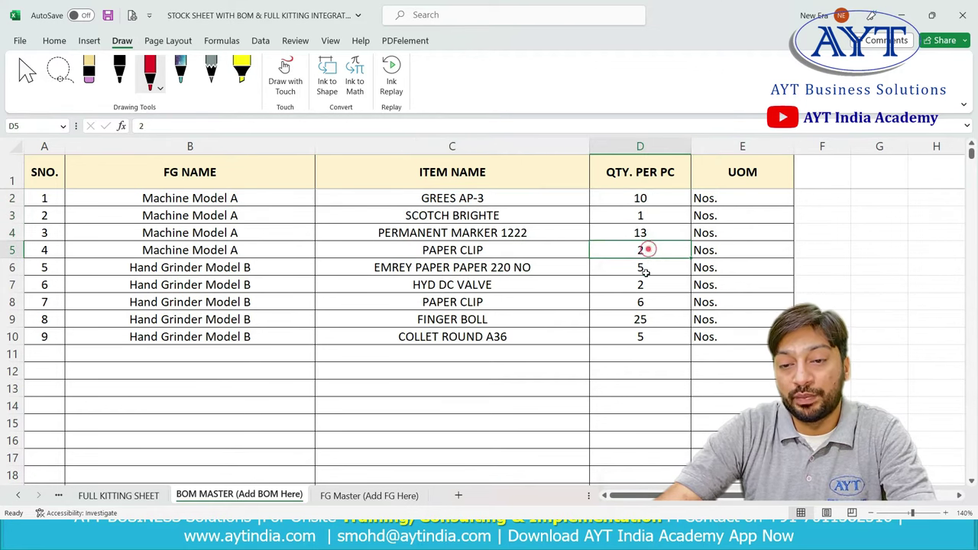
click(643, 266)
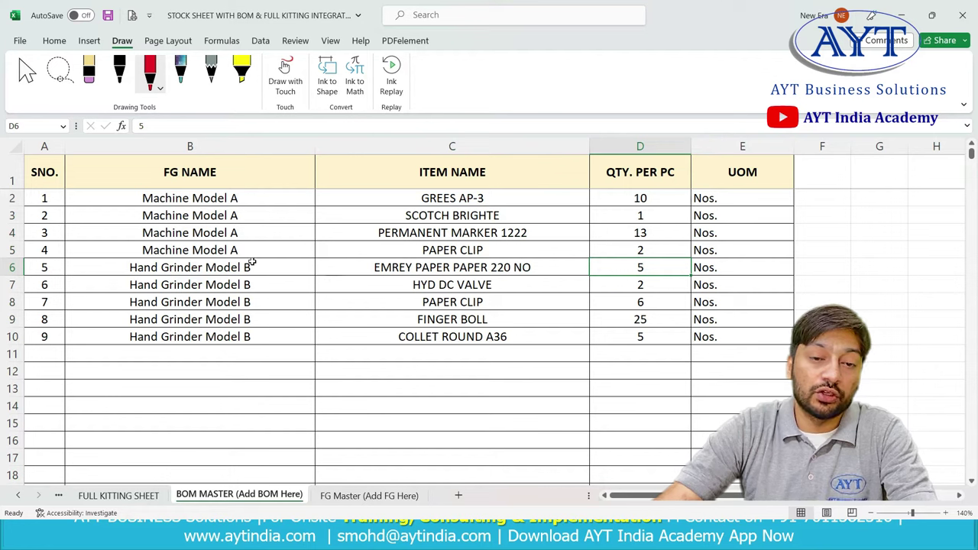
drag(253, 266, 284, 338)
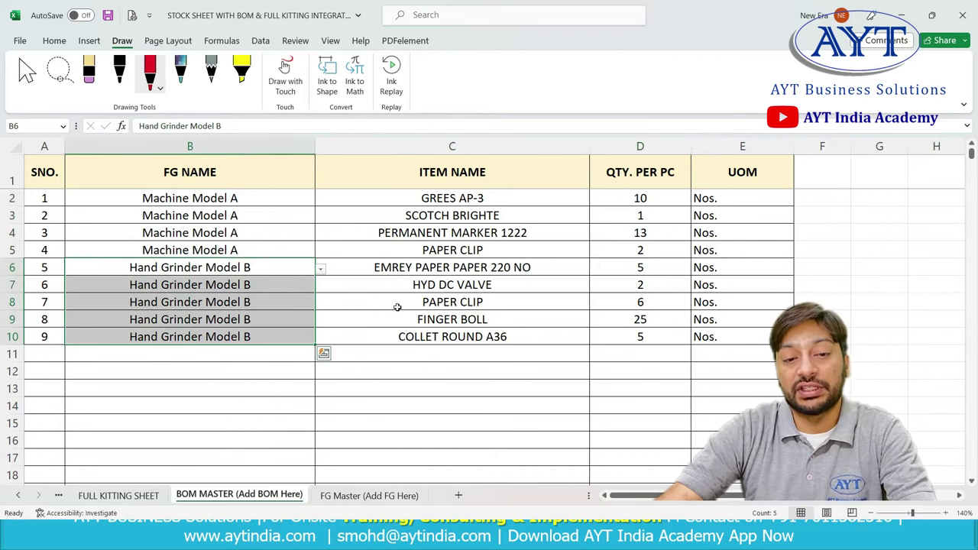
click(405, 269)
key(ctrl+shift+Down)
click(663, 267)
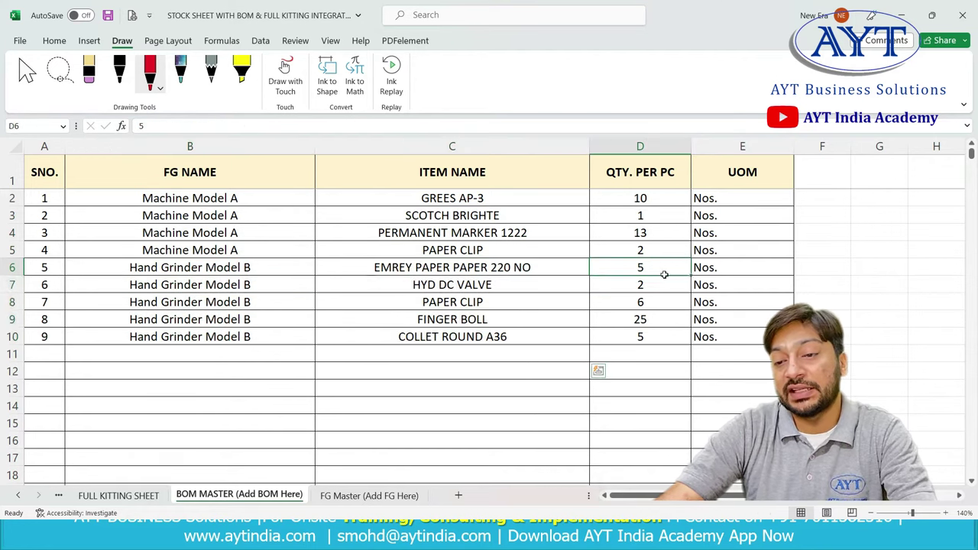
key(ctrl+shift+Down)
click(736, 267)
key(ctrl+shift+Down)
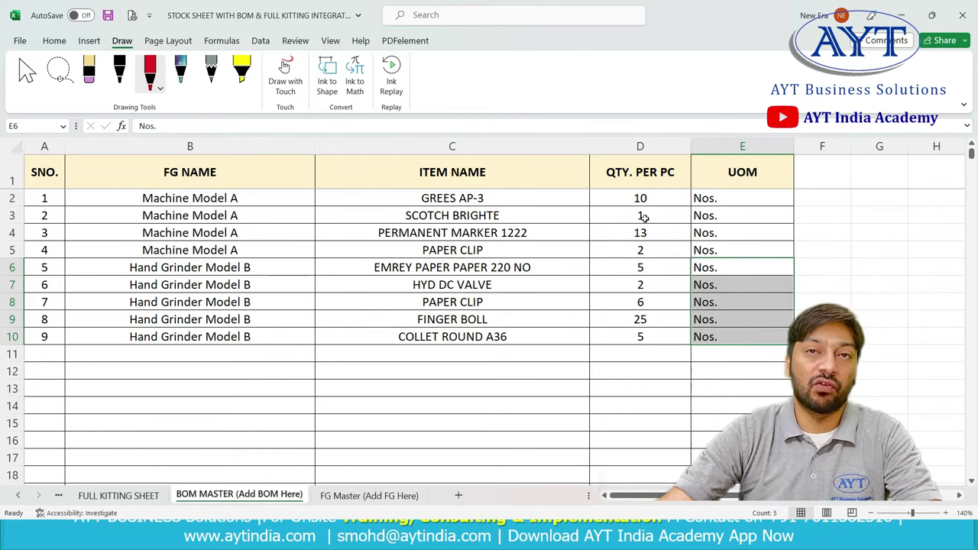
Open the FULL KITTING SHEET at 120% zoom and select the finished-good cell C2.
click(119, 495)
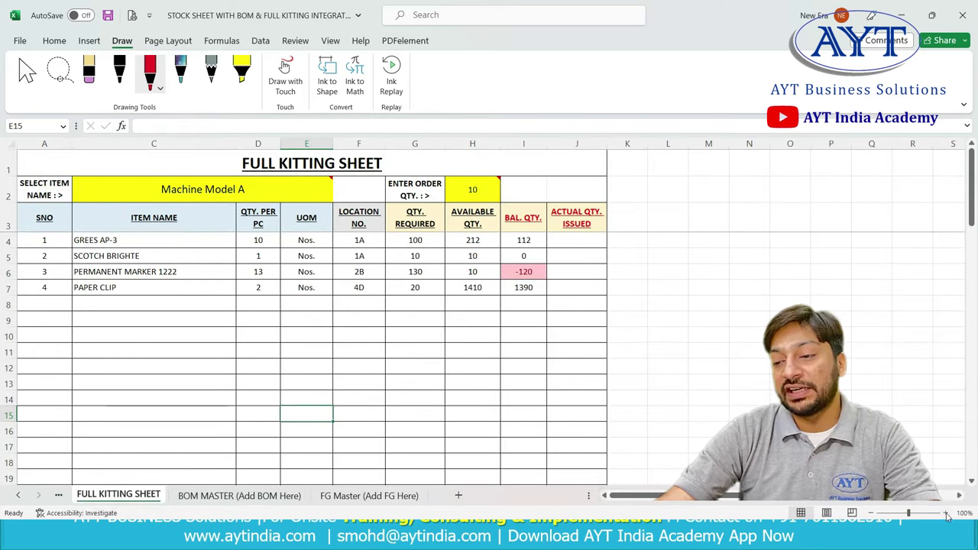
click(947, 515)
click(946, 513)
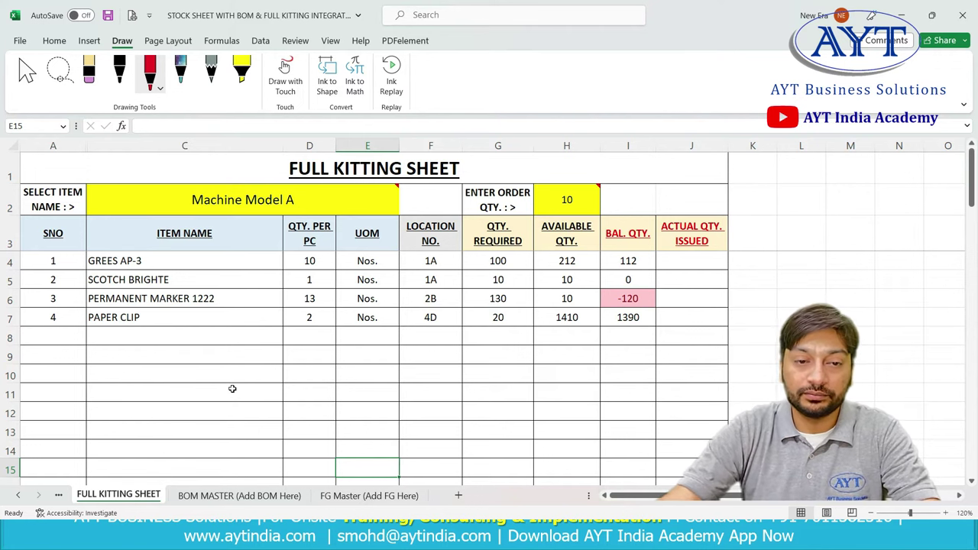
click(314, 198)
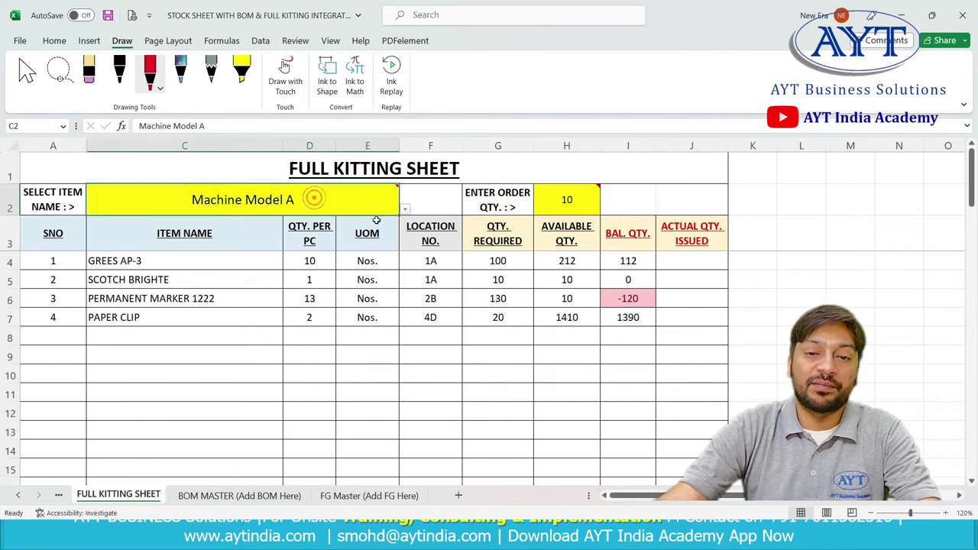
Preview Hand Grinder Model B from the C2 dropdown, then switch back to Machine Model A.
click(405, 210)
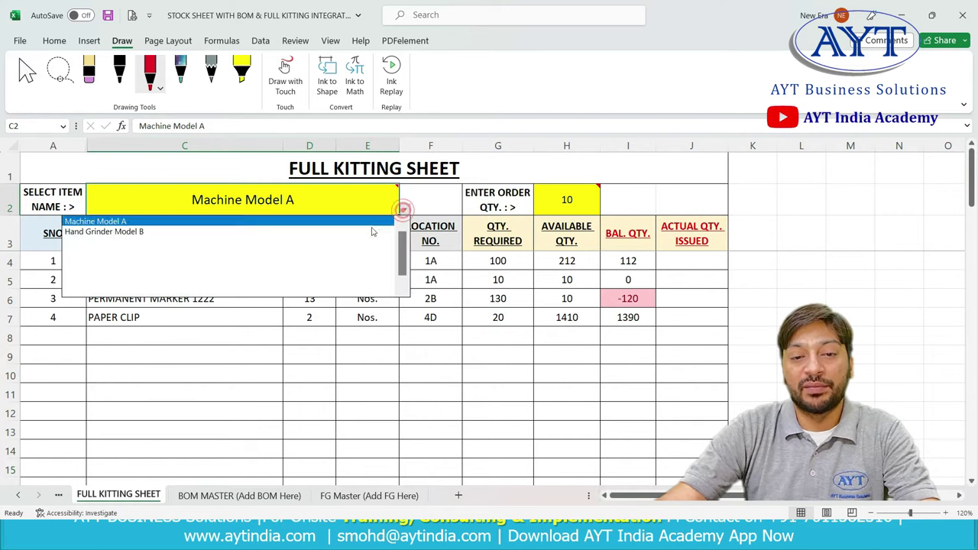
click(371, 231)
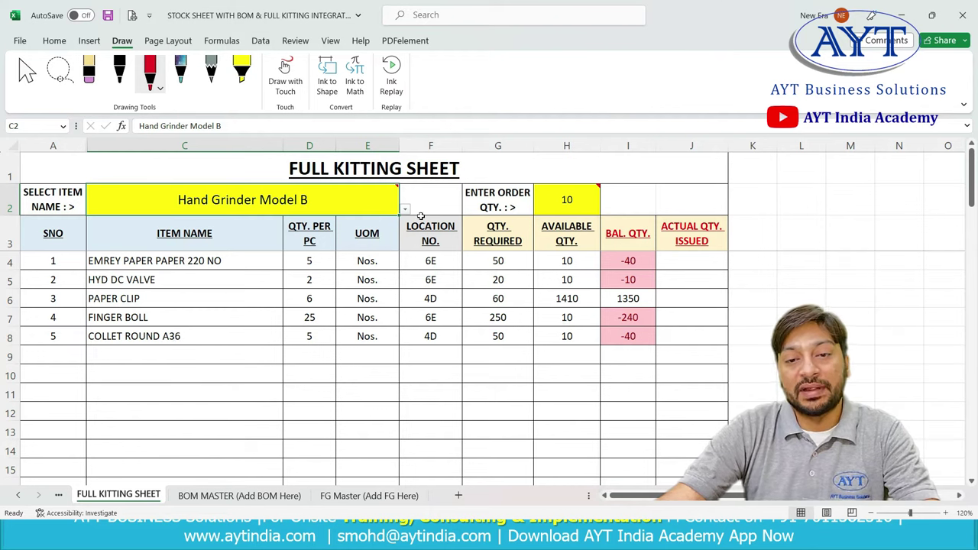
click(406, 210)
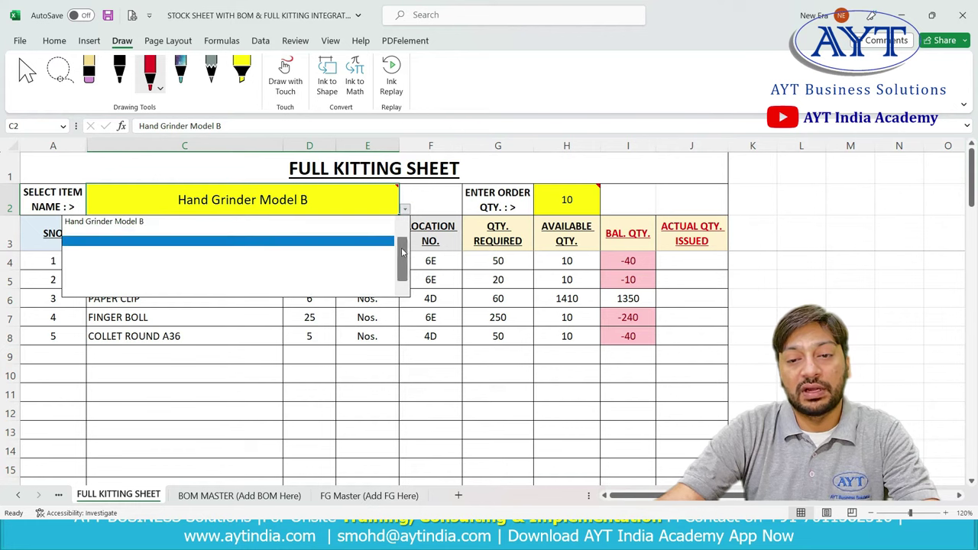
scroll(402, 252, up, 1)
click(228, 221)
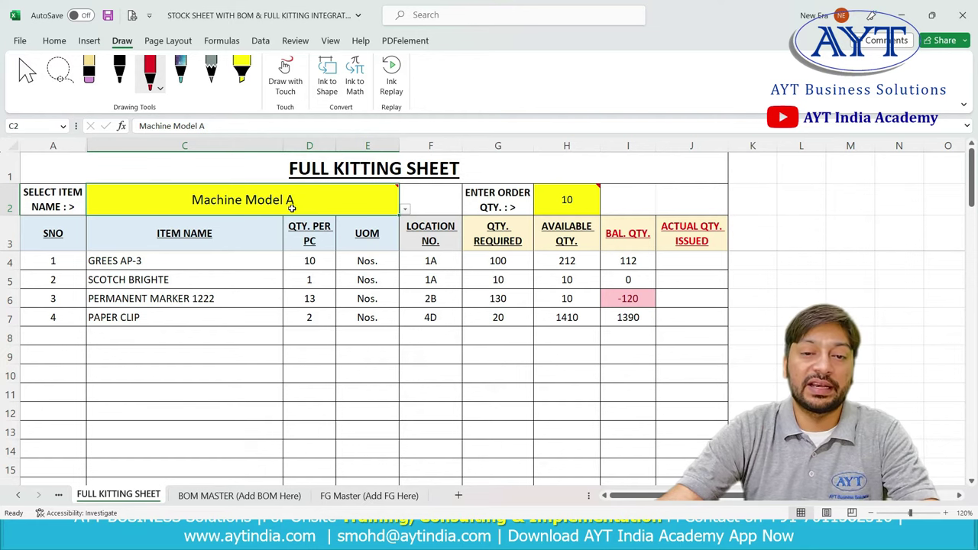
Enter 500 as the order quantity in H2, pushing required quantities to 5000, 500, 6500, 1000.
mouse_move(304, 210)
click(567, 198)
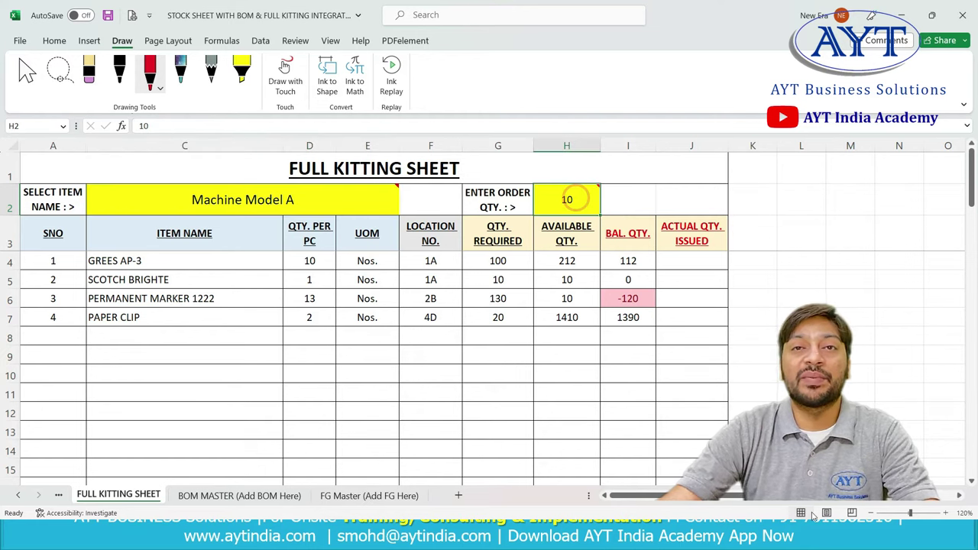
text(500)
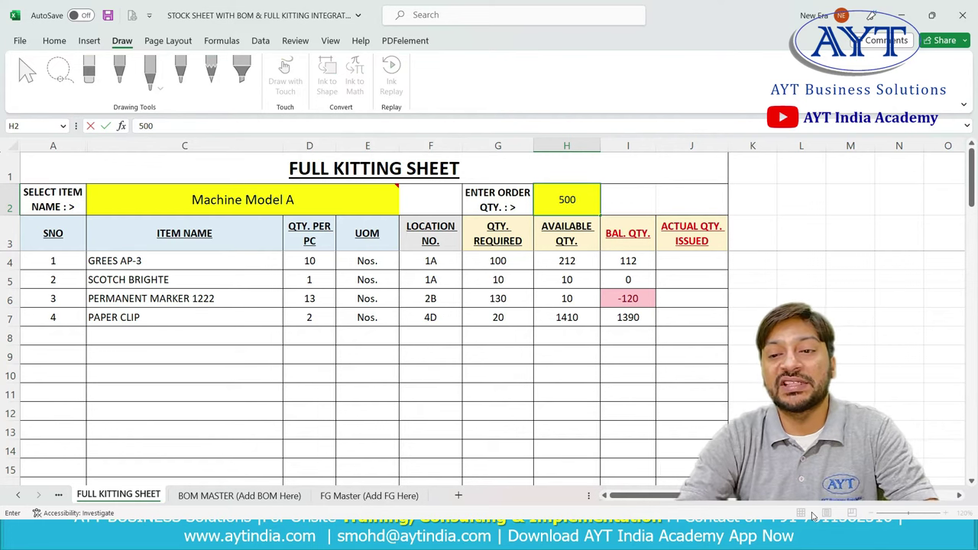
key(Return)
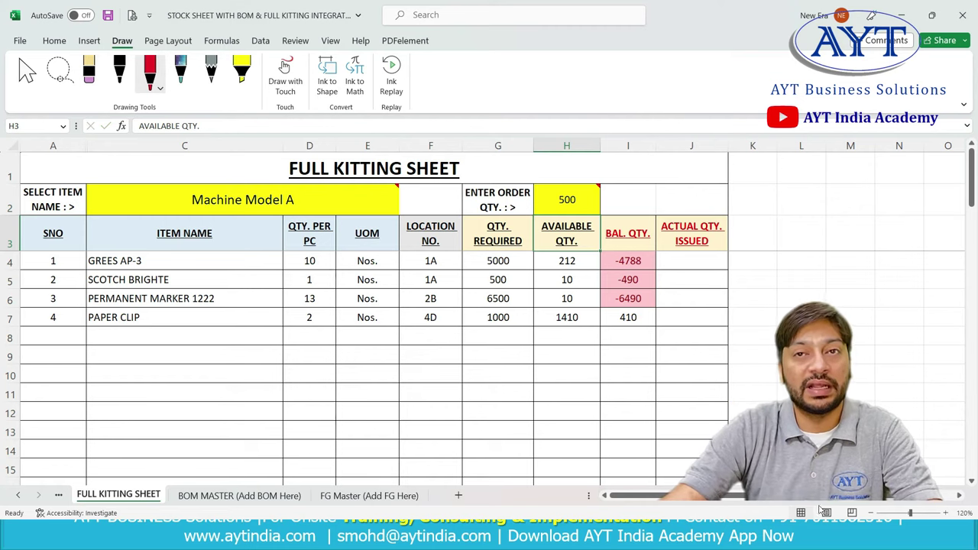
click(212, 262)
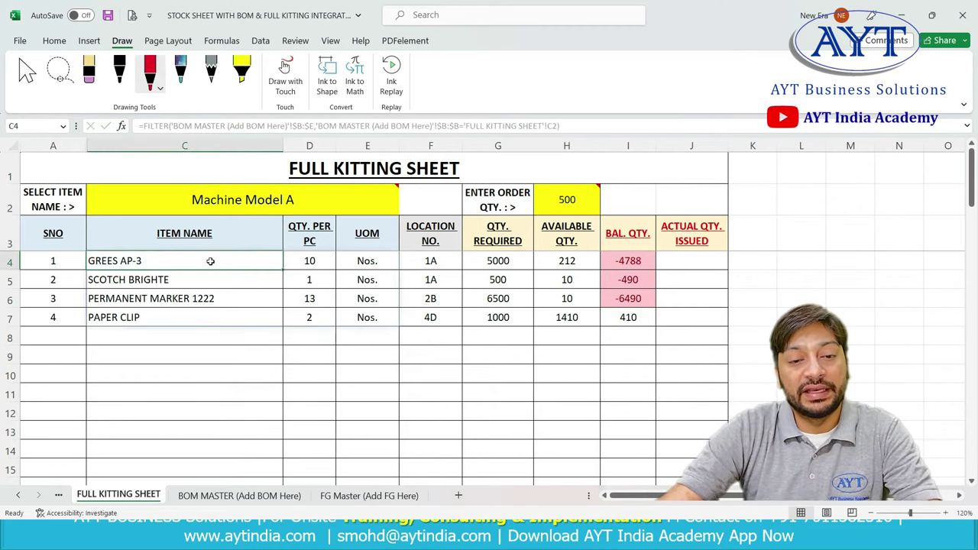
click(205, 281)
click(202, 299)
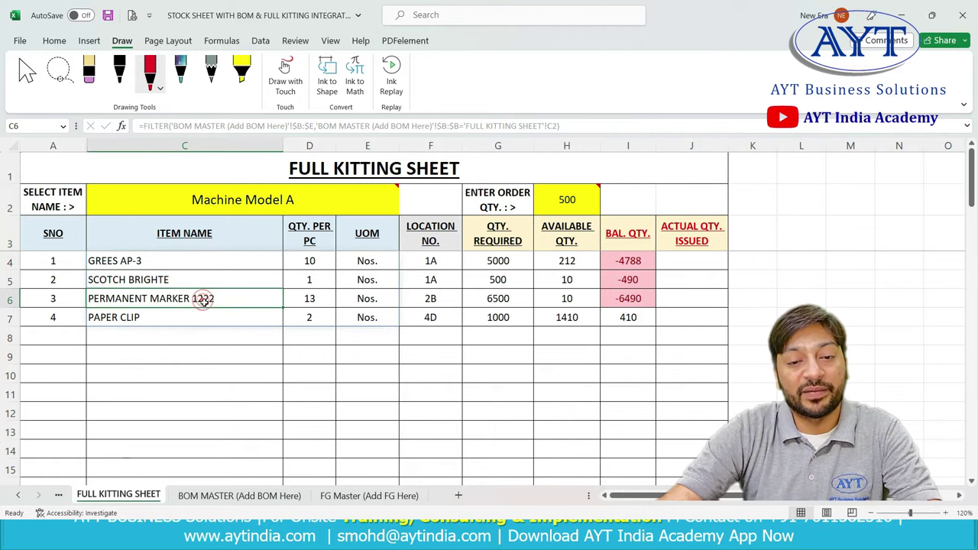
click(206, 324)
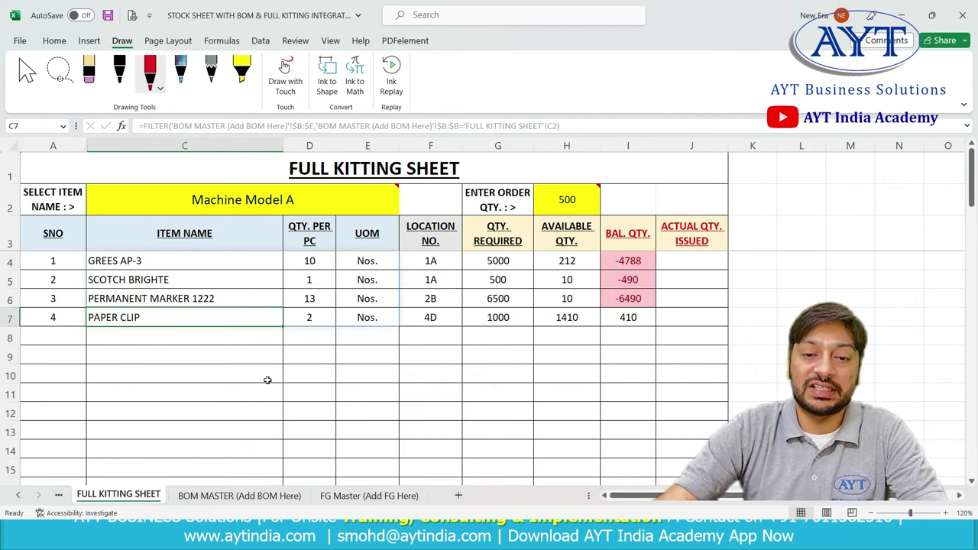
click(324, 262)
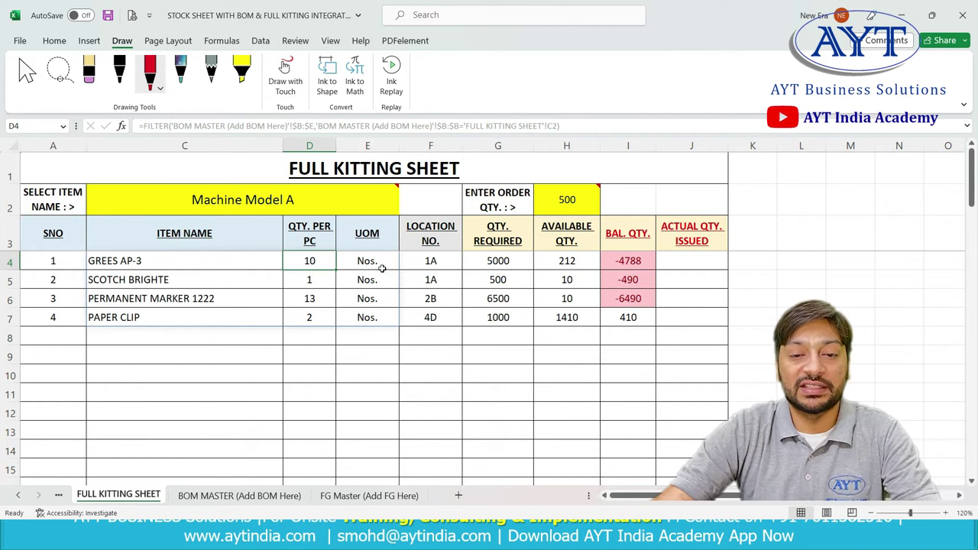
click(309, 279)
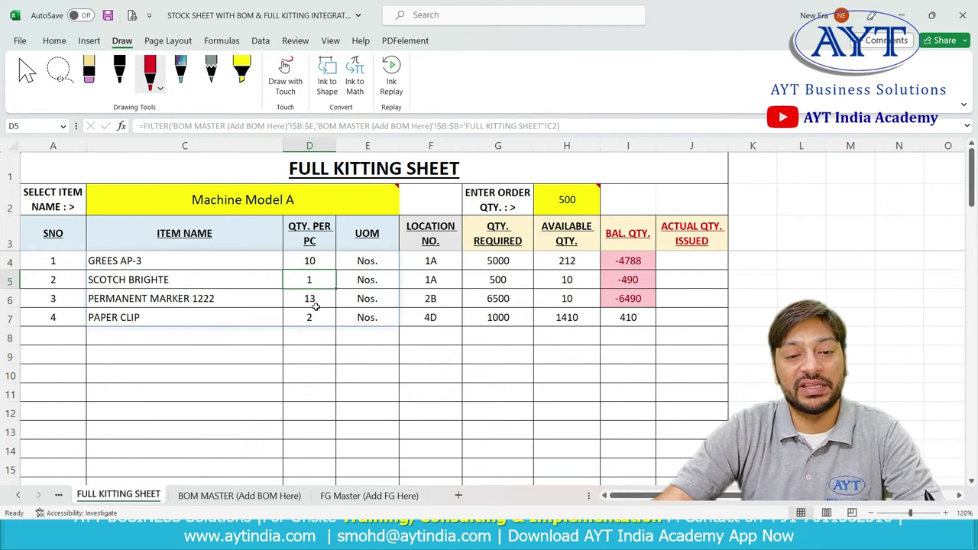
click(315, 304)
click(325, 318)
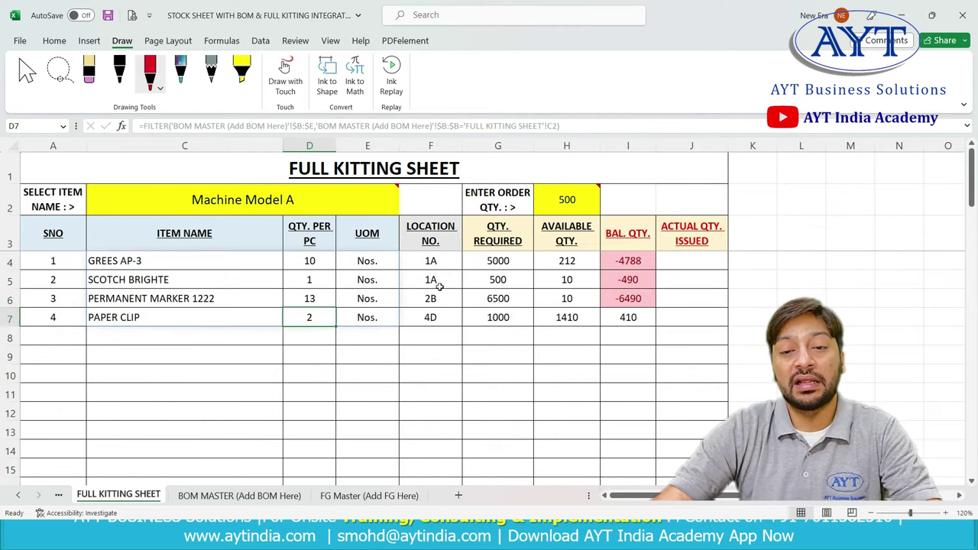
click(435, 262)
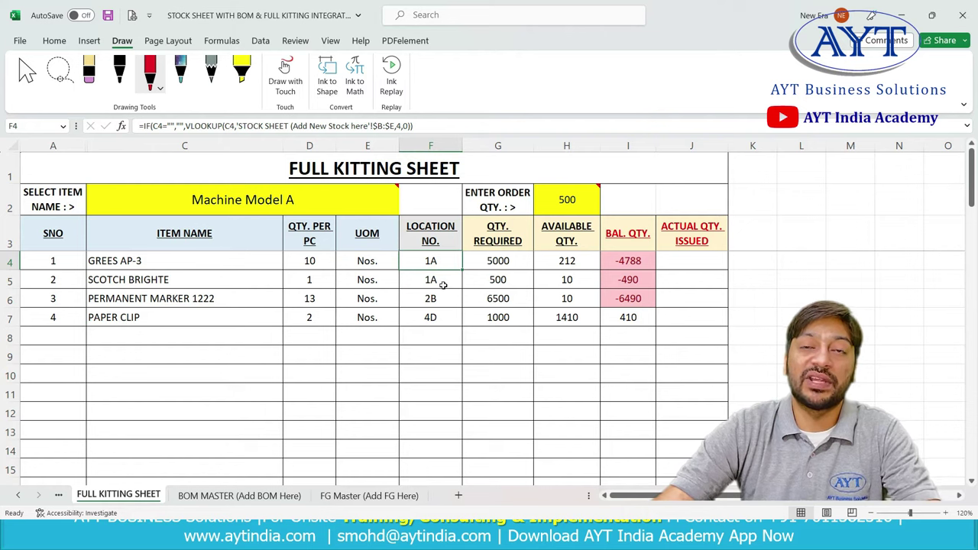
click(449, 287)
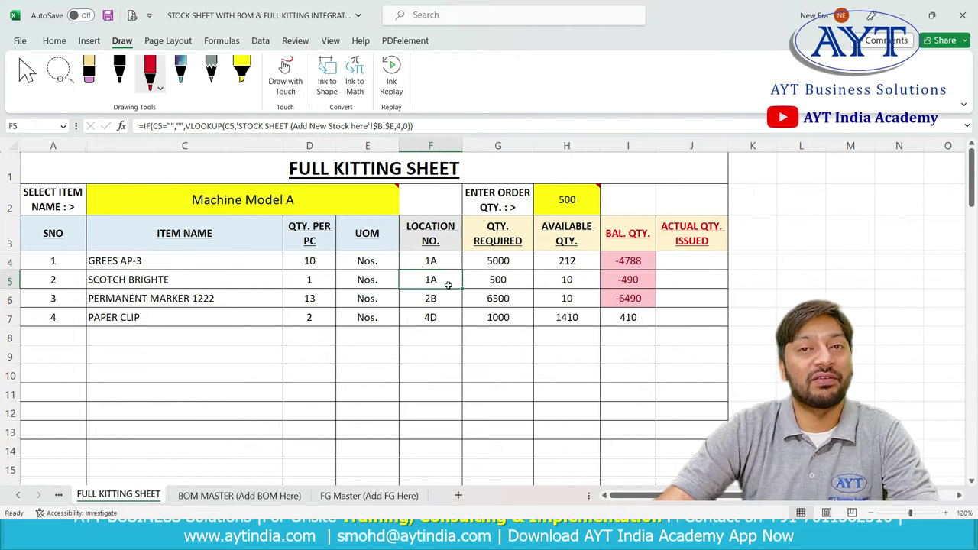
click(450, 298)
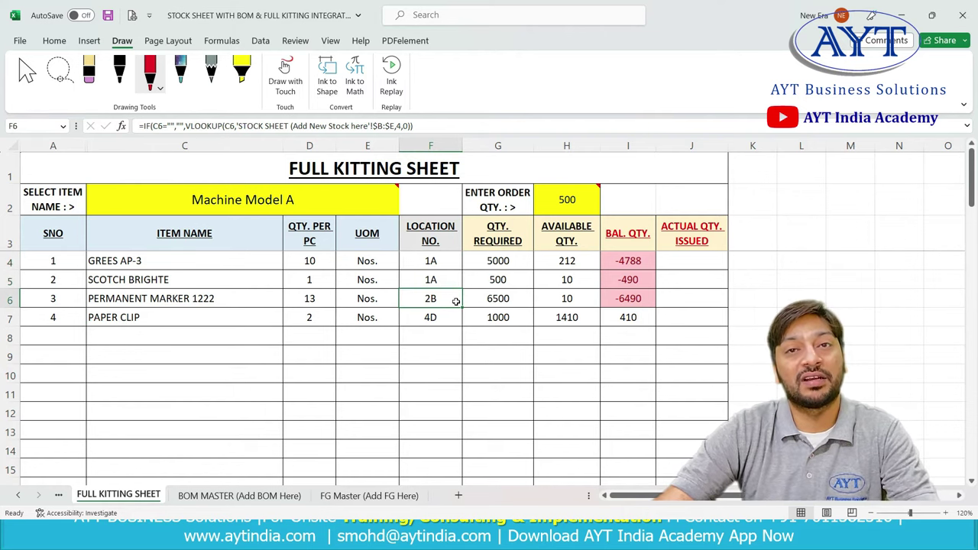
click(455, 317)
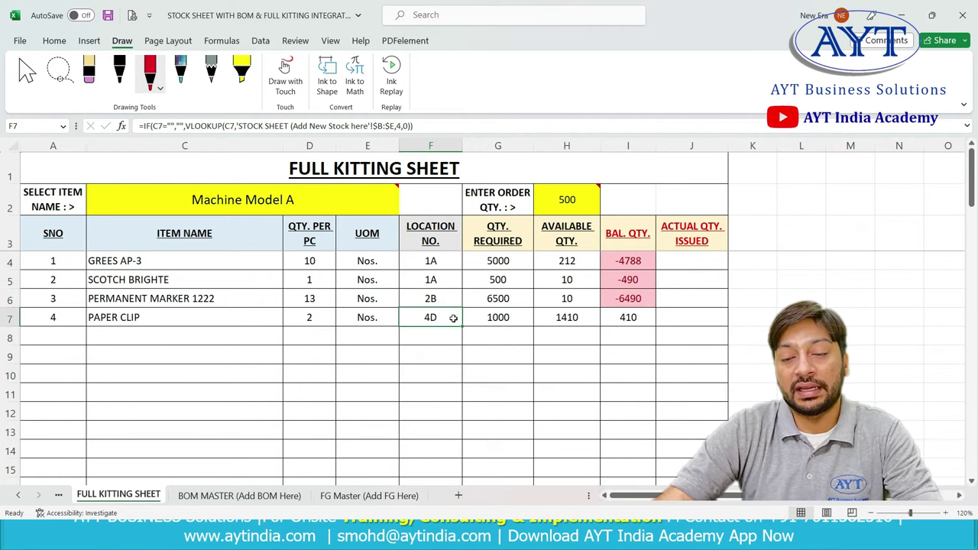
click(494, 267)
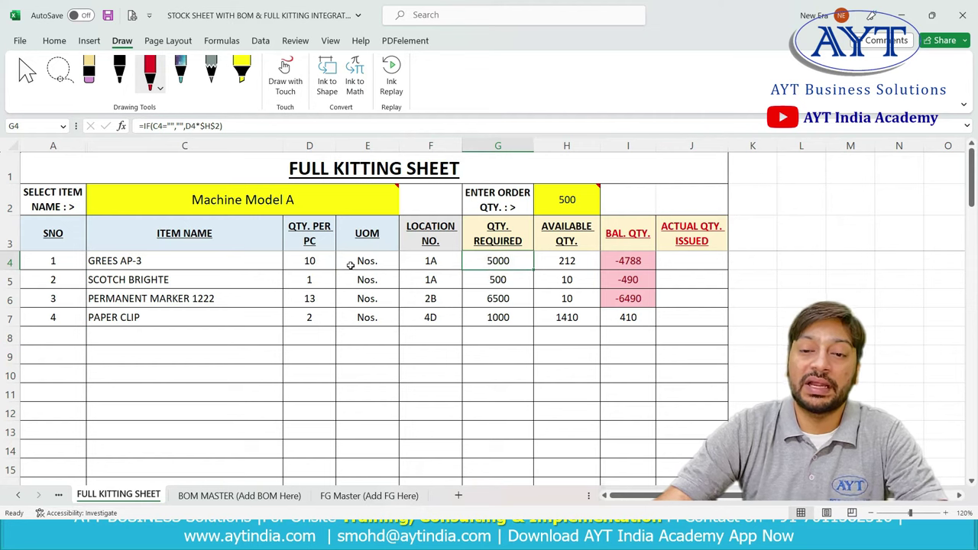
click(508, 298)
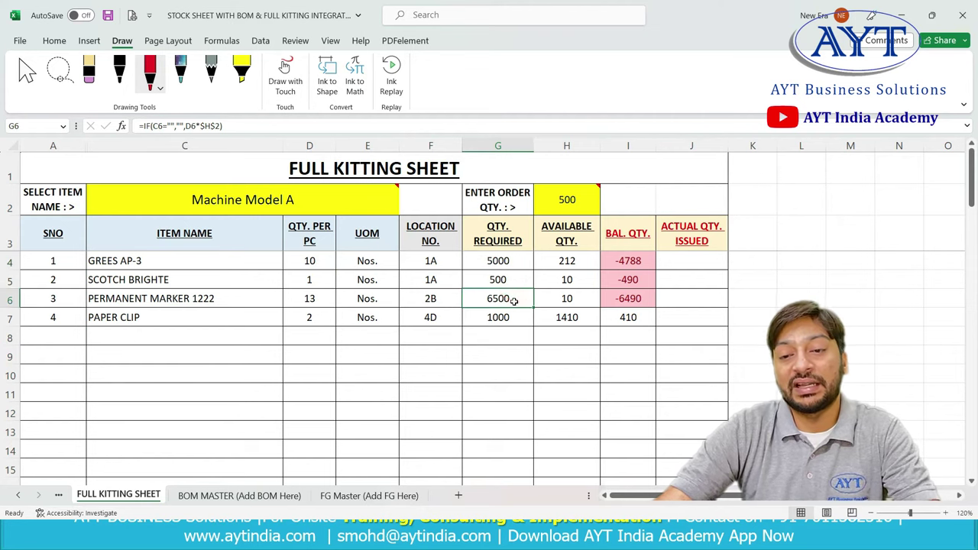
click(500, 322)
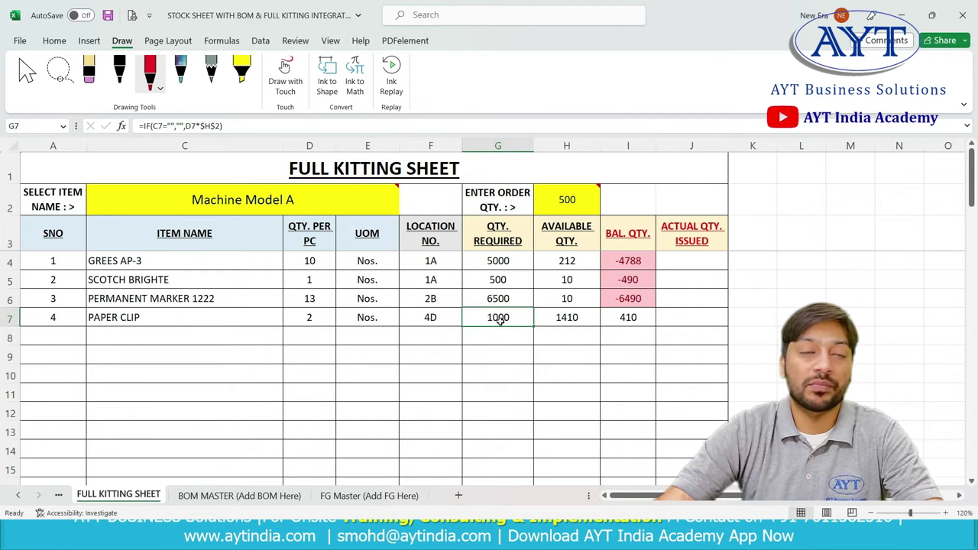
click(569, 265)
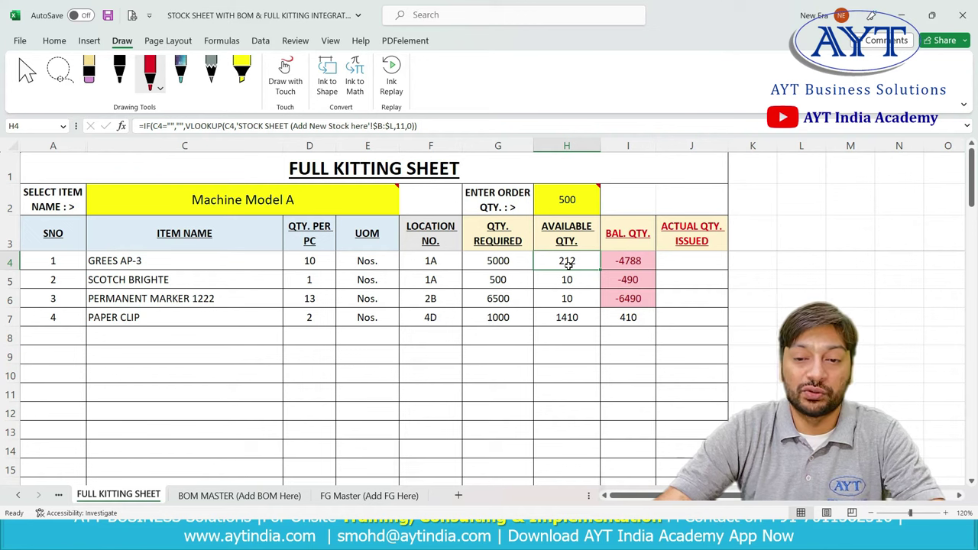
click(574, 283)
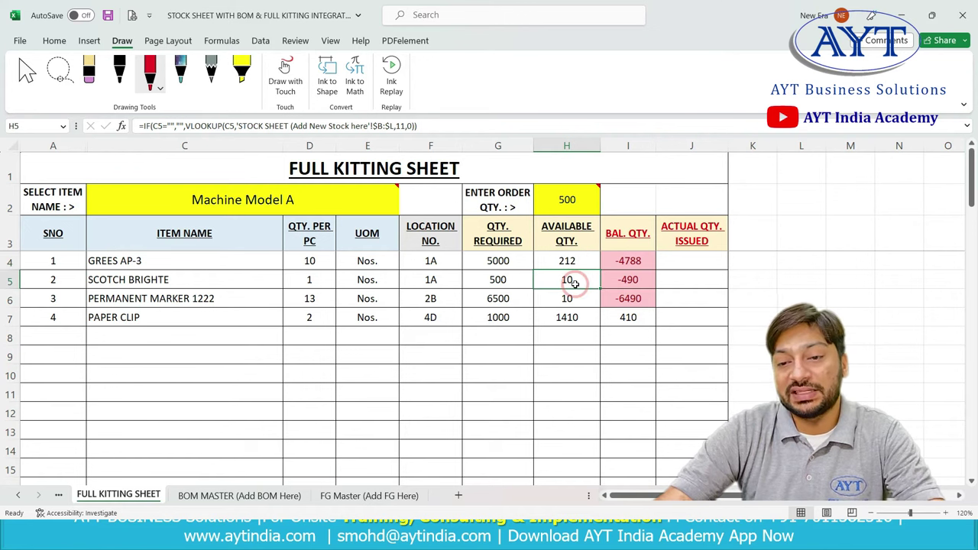
click(575, 300)
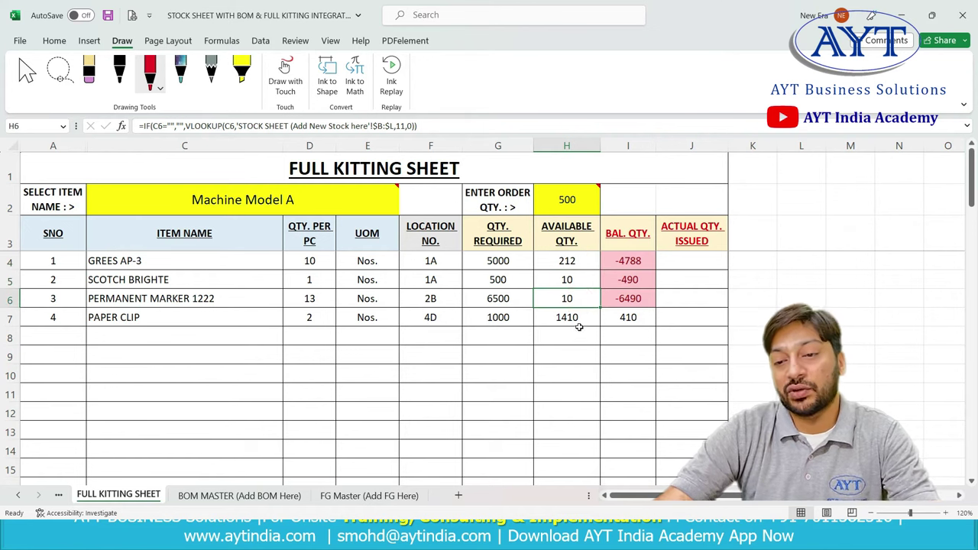
click(576, 319)
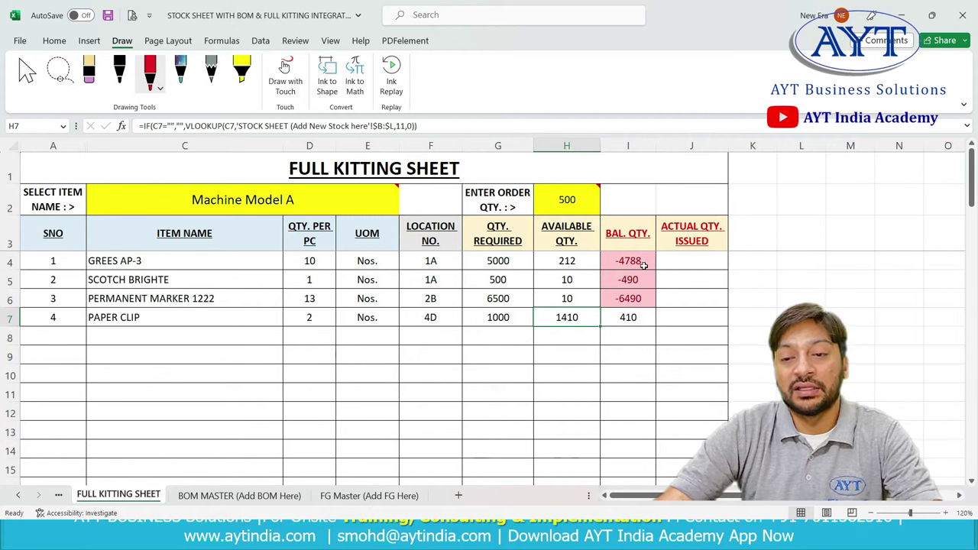
mouse_move(549, 193)
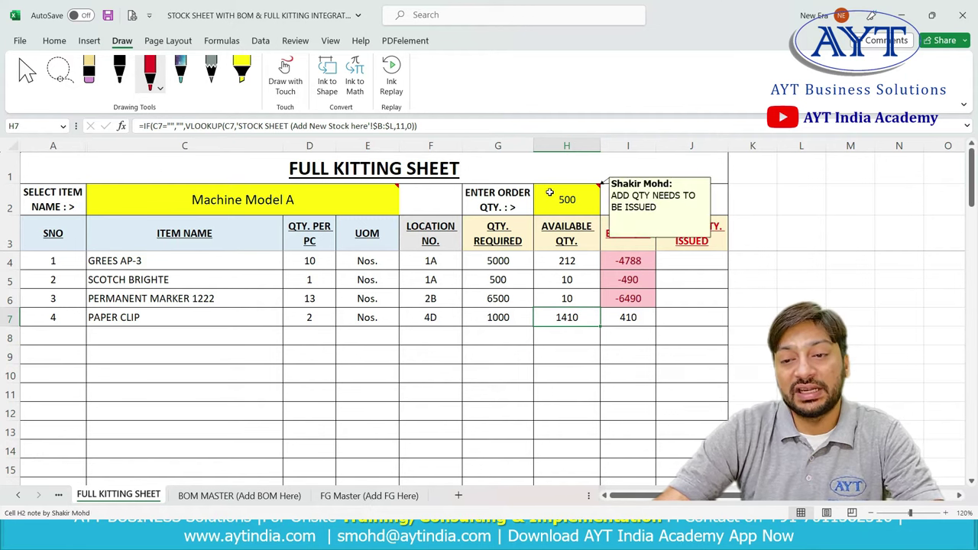
click(628, 280)
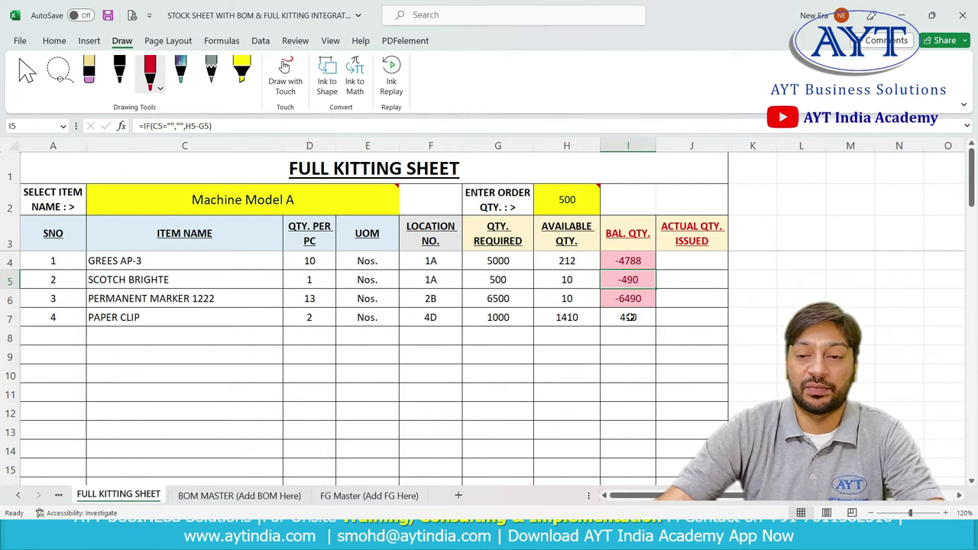
click(623, 322)
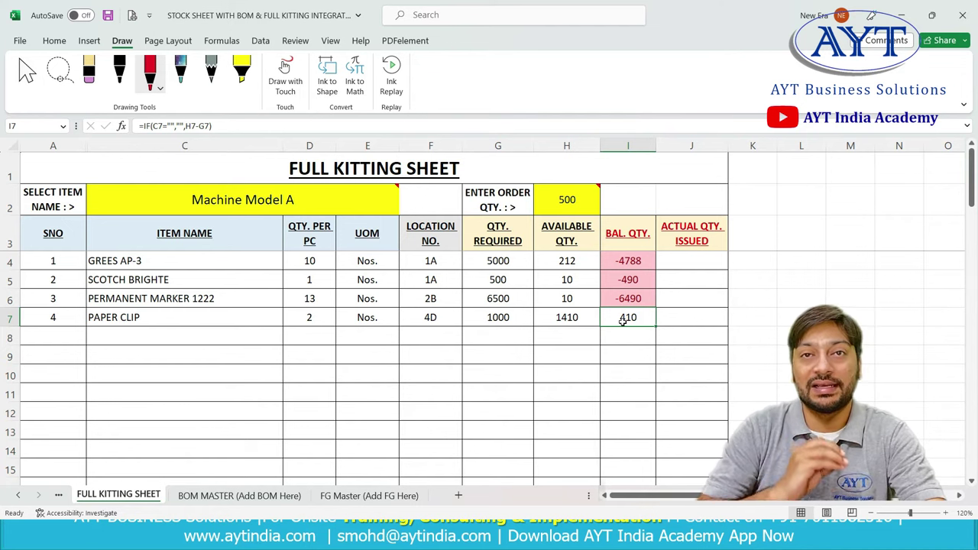
Change the order quantity in H2 to 10 and review each item's available stock and balance.
click(582, 203)
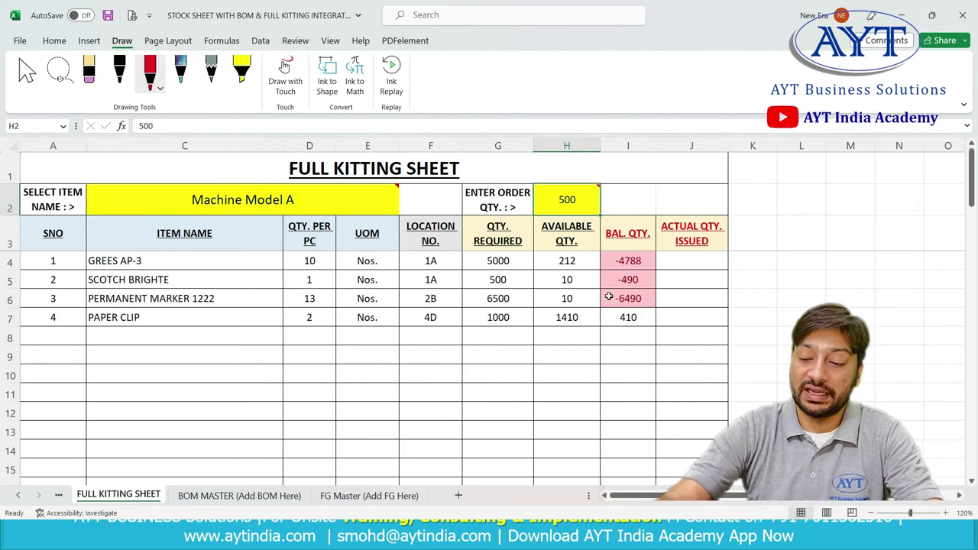
text(10)
key(Return)
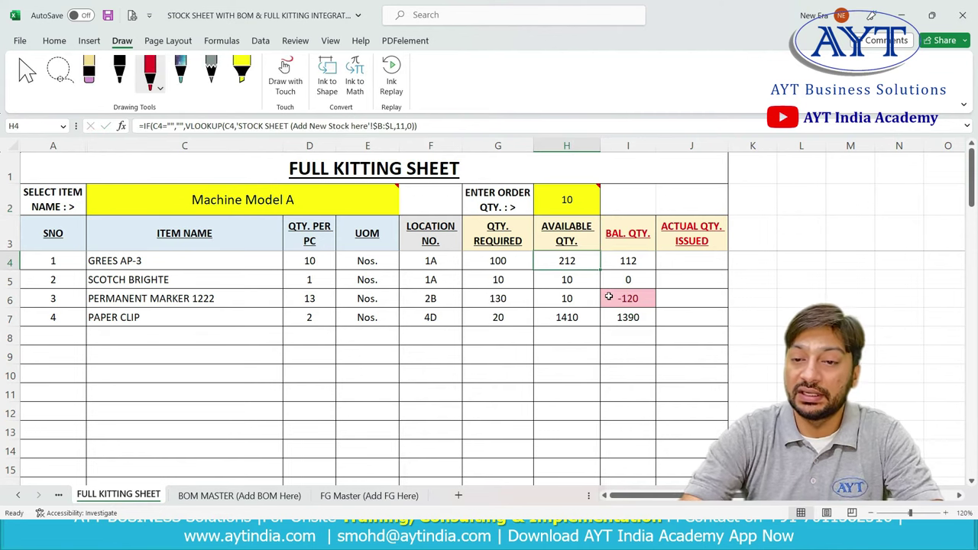
click(592, 302)
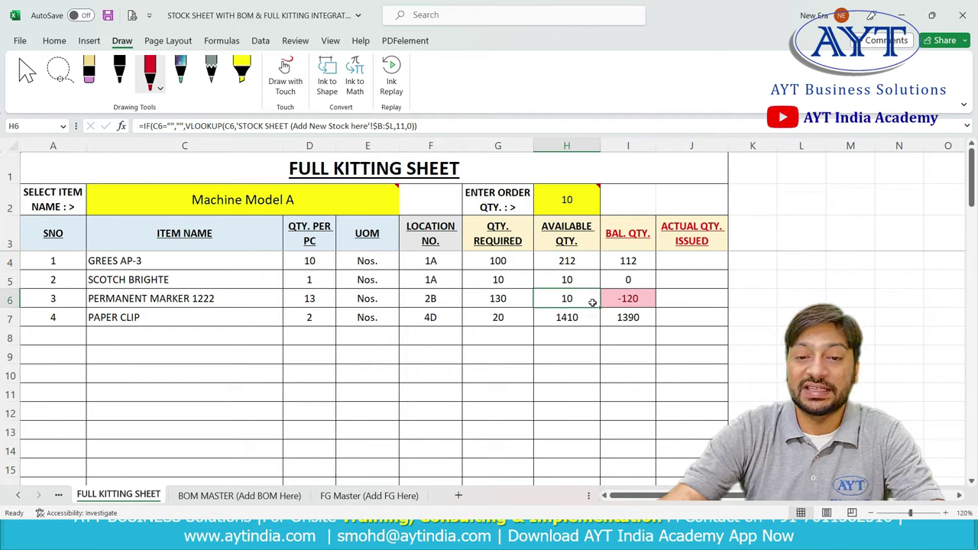
click(577, 261)
click(627, 259)
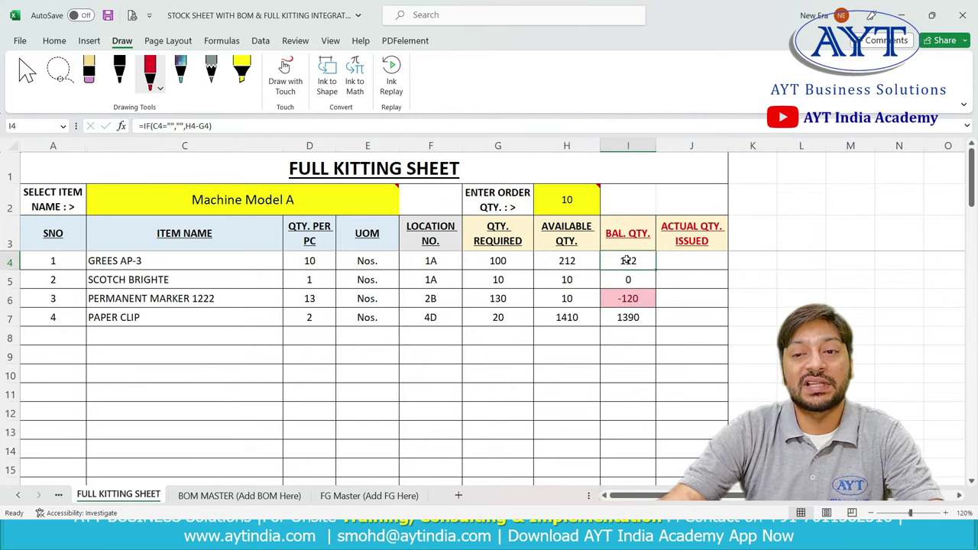
click(580, 276)
click(631, 281)
click(580, 297)
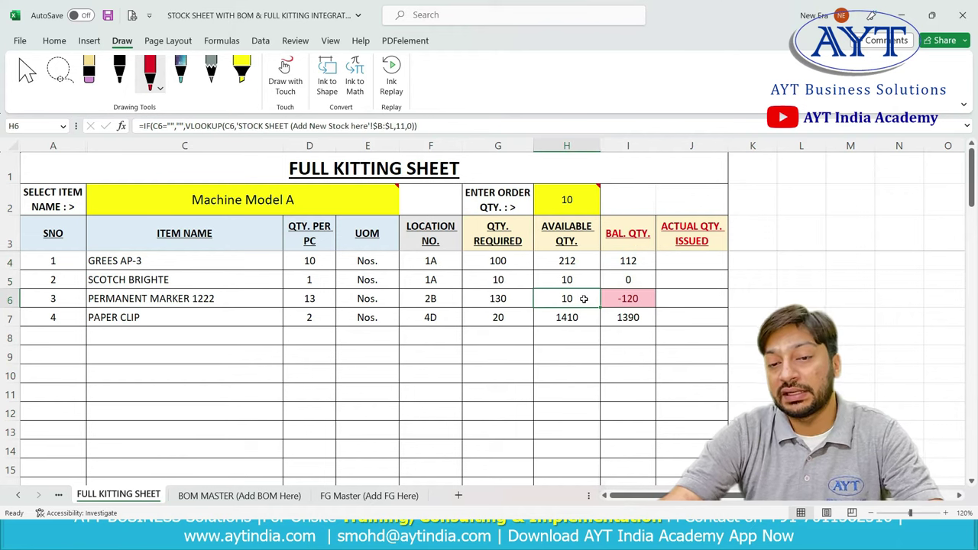
click(575, 318)
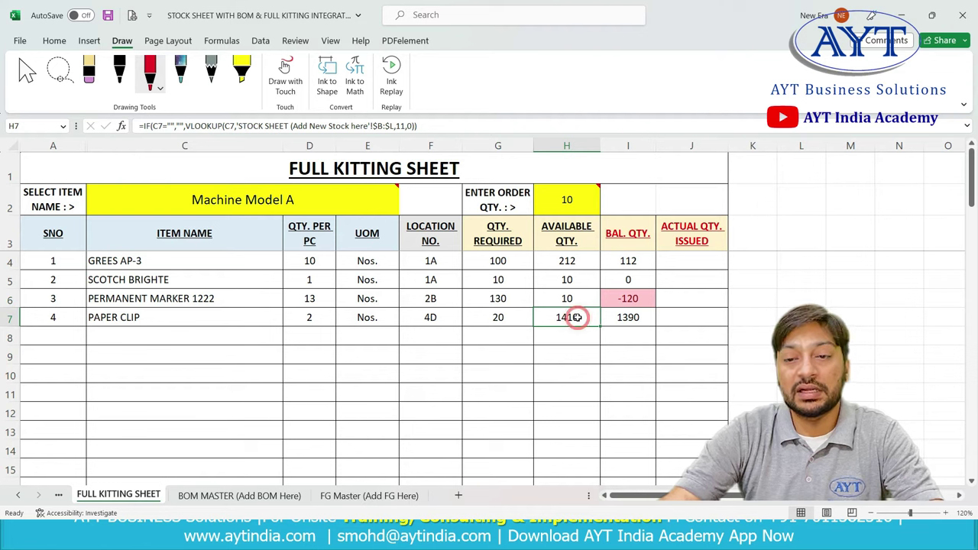
Set the order quantity to 1, leaving only PERMANENT MARKER 1222 short at -3.
click(566, 197)
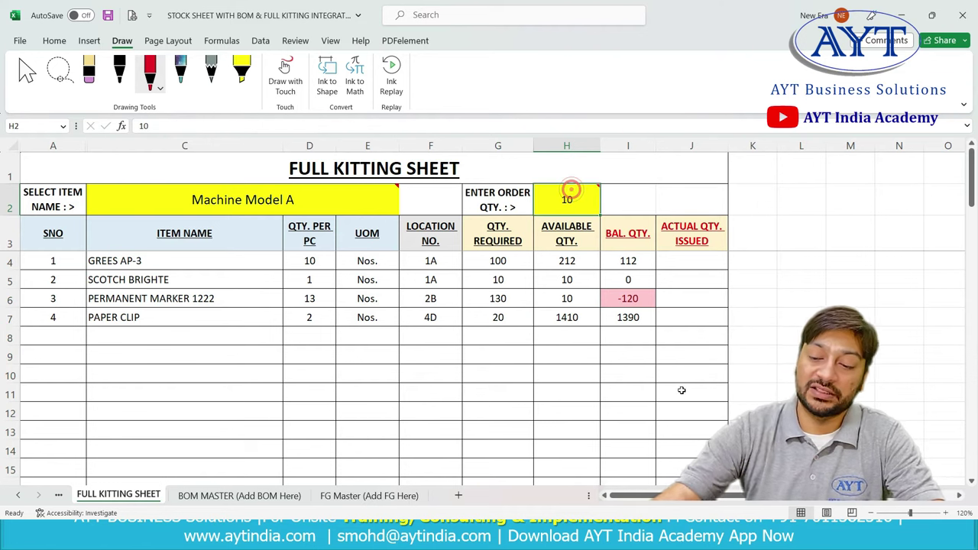
text(1)
key(Return)
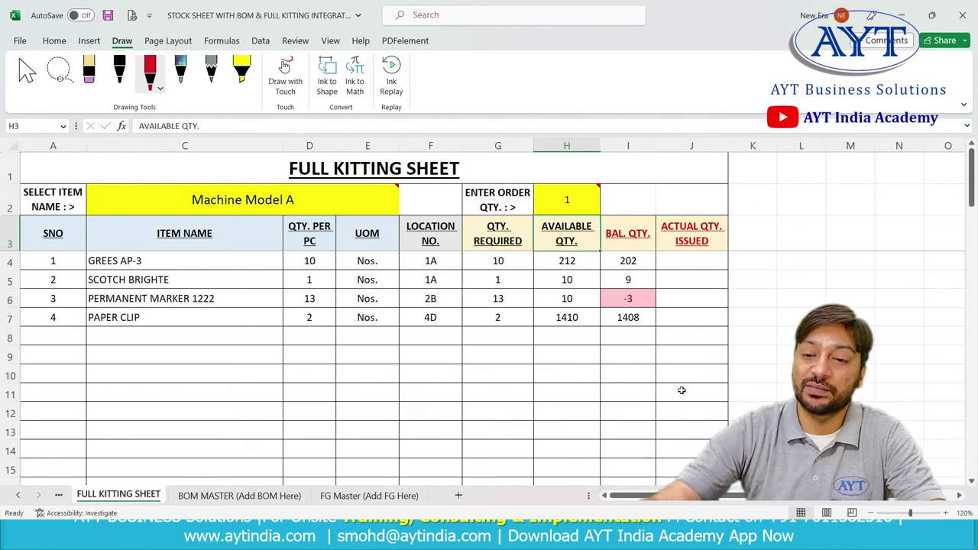
click(615, 301)
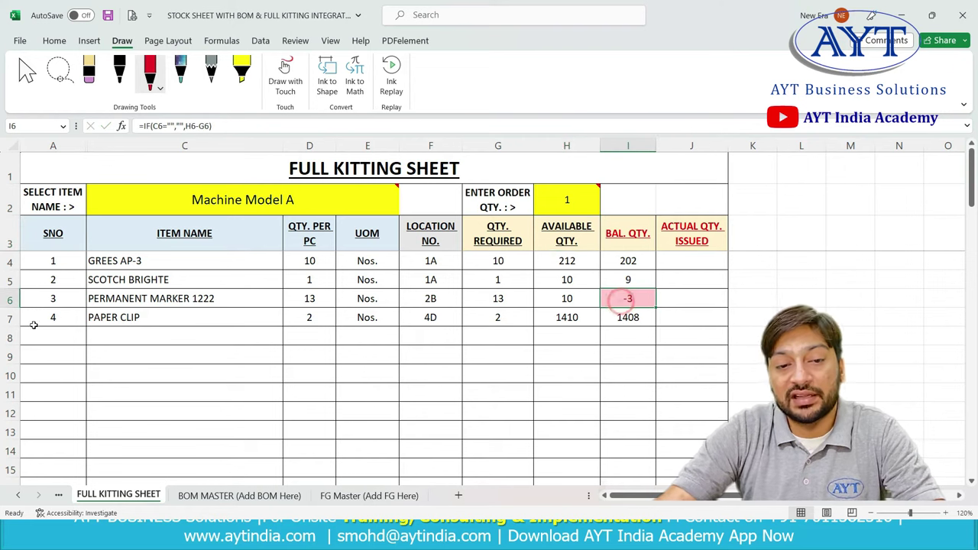
click(10, 299)
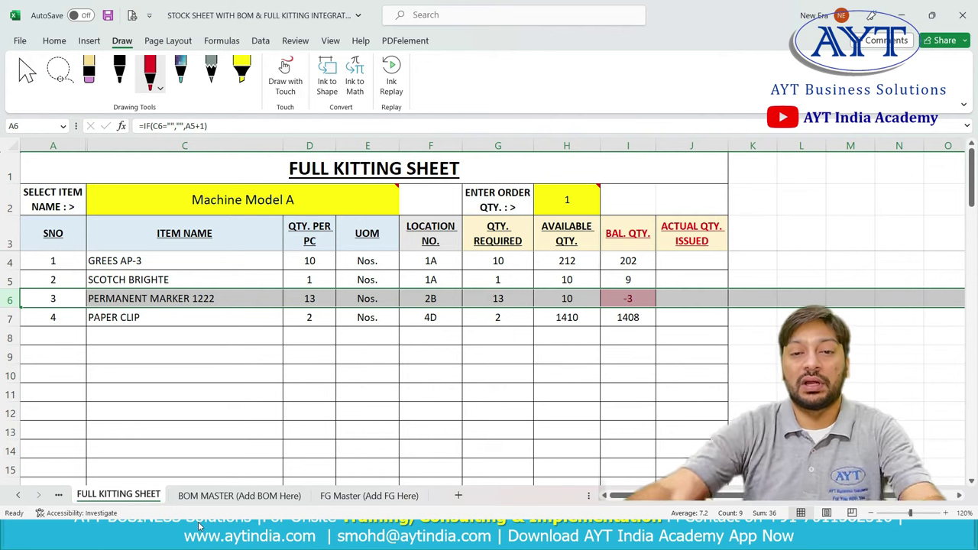
click(309, 197)
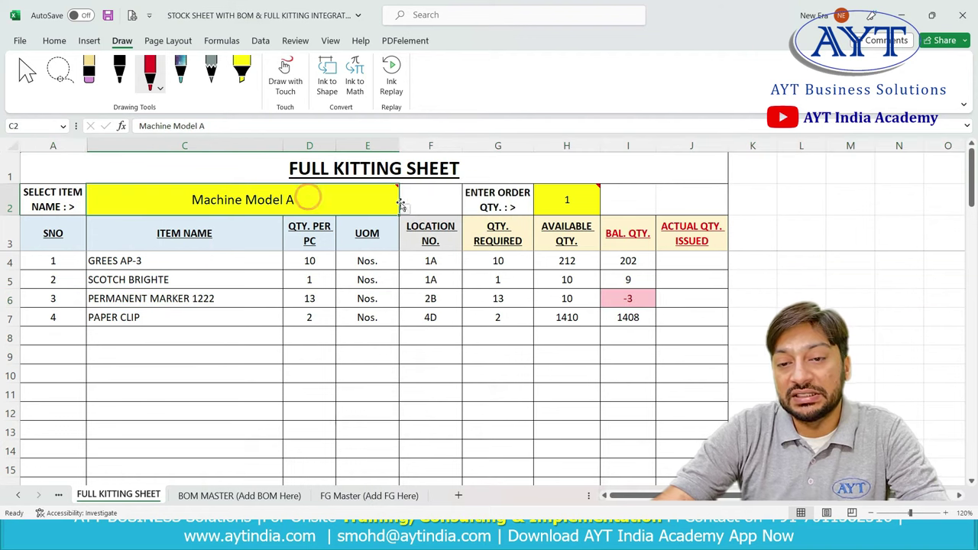
Switch the finished good in C2 to Hand Grinder Model B with order quantity 1.
click(404, 207)
click(330, 232)
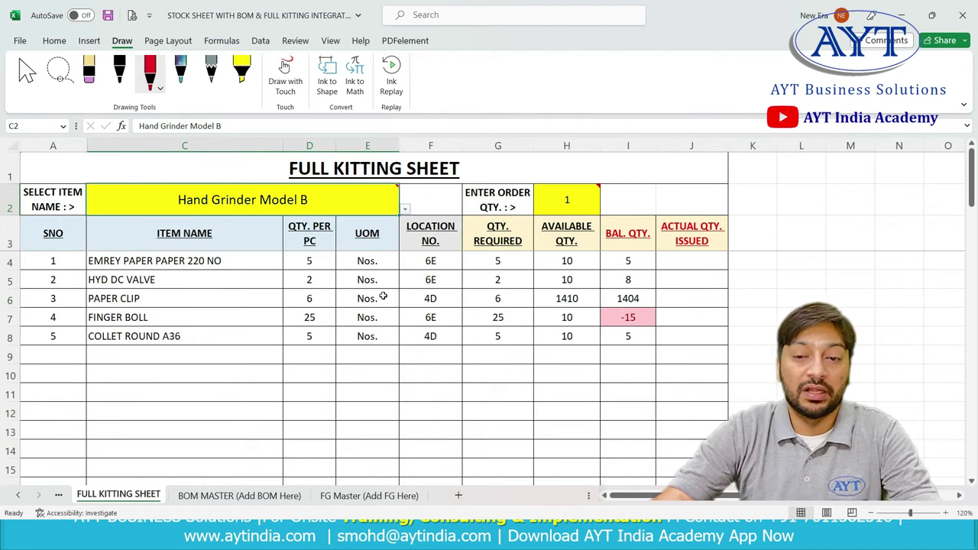
click(573, 201)
Review stock and balances for the BOM items, highlighting the FINGER BOLL row short by 15.
click(586, 264)
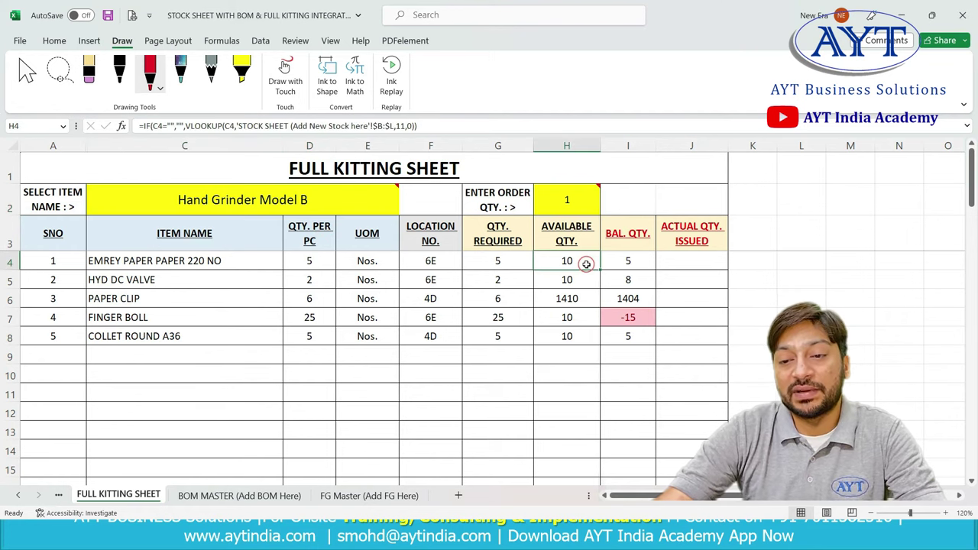
click(628, 261)
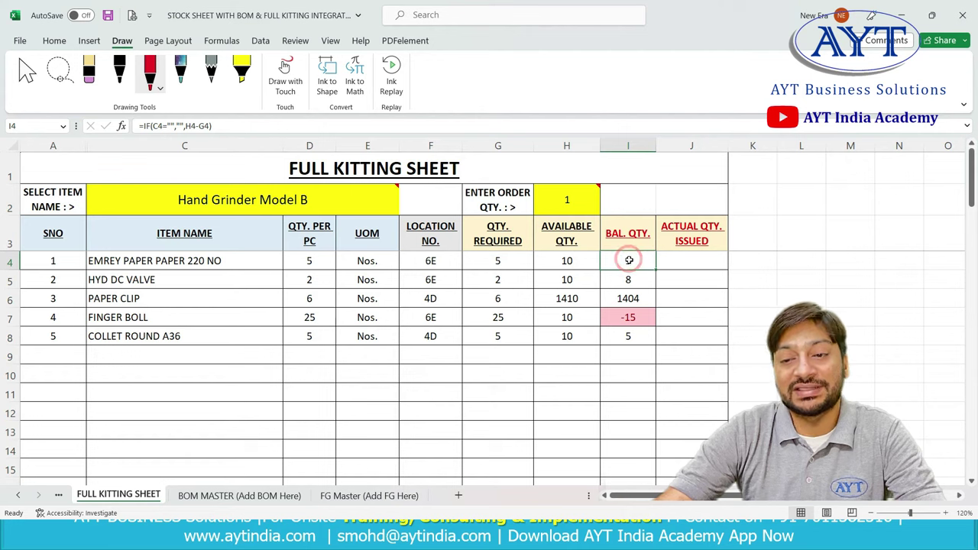
click(628, 281)
click(632, 298)
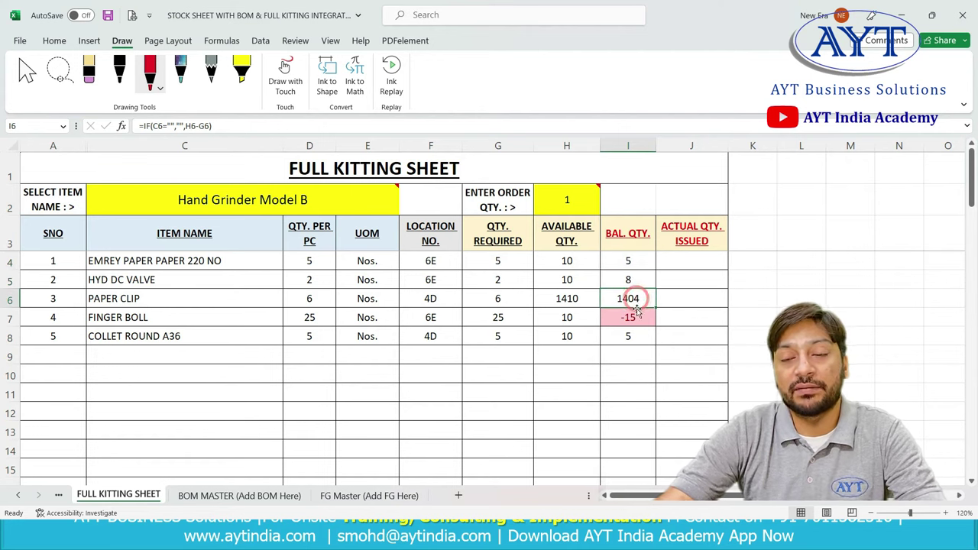
click(644, 319)
click(10, 317)
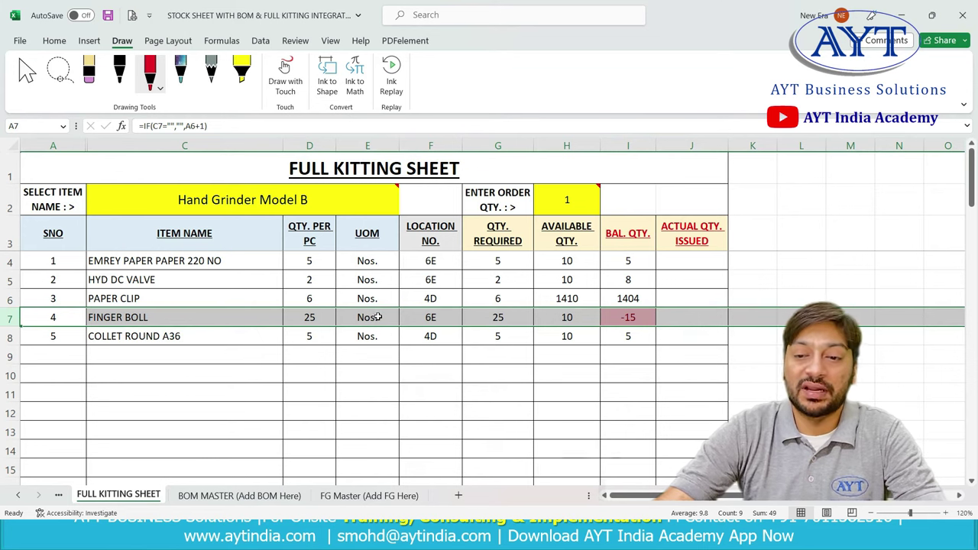
click(572, 199)
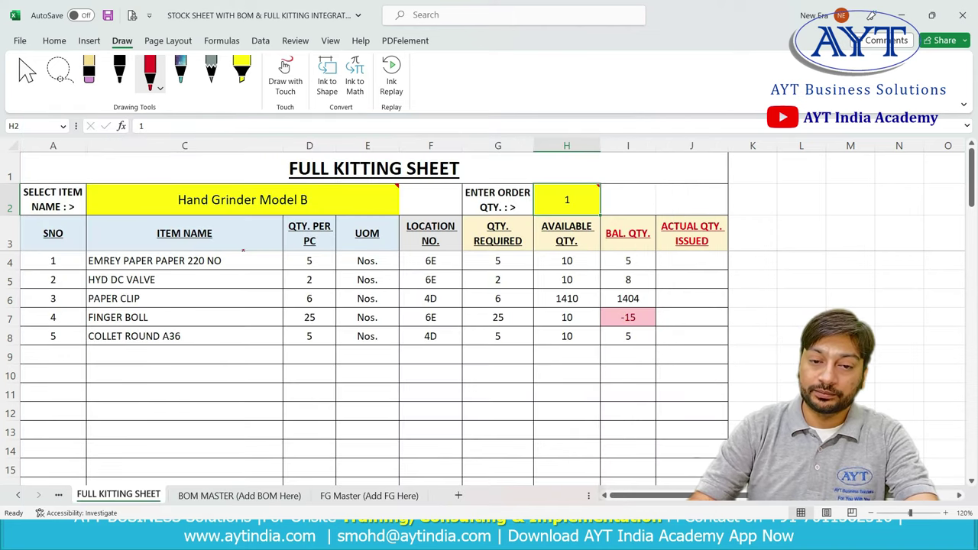
Scribble red ink notes below the table, over the UOM column and through the stock figures.
mouse_move(274, 388)
mouse_down()
mouse_move(293, 404)
mouse_move(350, 358)
mouse_up()
drag(333, 306, 361, 340)
mouse_move(385, 413)
mouse_down()
mouse_move(440, 356)
mouse_move(372, 452)
mouse_up()
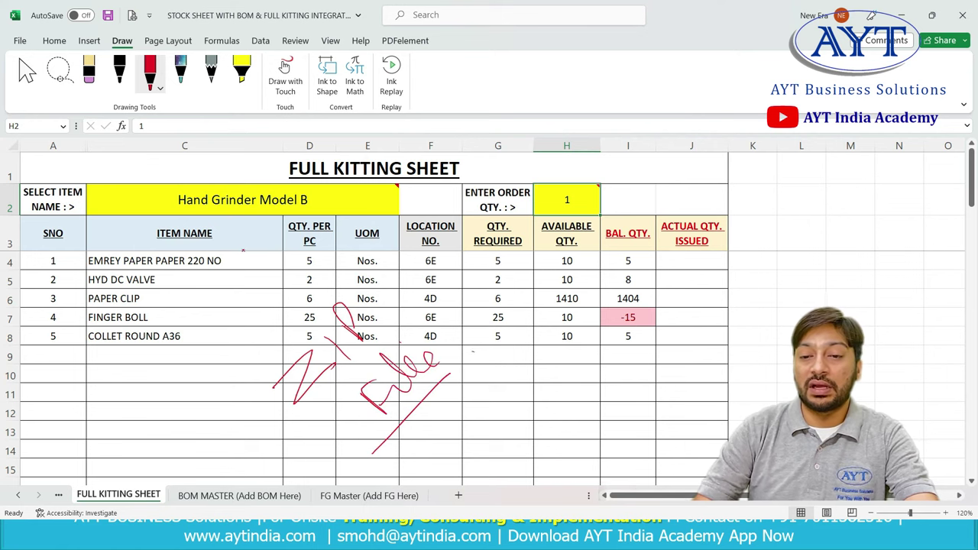
drag(473, 353, 504, 346)
drag(510, 356, 580, 292)
drag(588, 314, 522, 385)
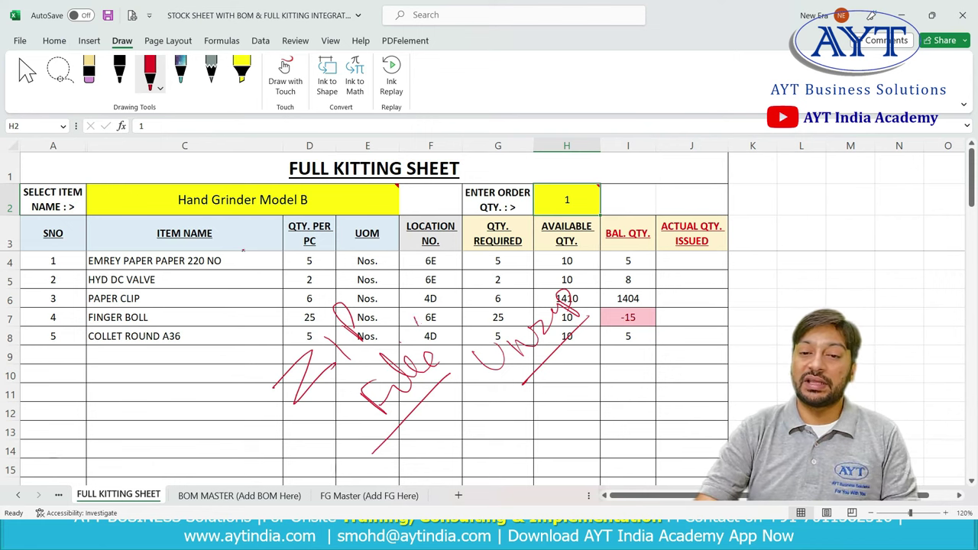
Handwrite red notes over the required quantities, AVAILABLE QTY. and BAL. QTY. headers.
mouse_move(465, 290)
mouse_down()
mouse_move(524, 258)
mouse_move(560, 222)
mouse_up()
drag(541, 277, 559, 261)
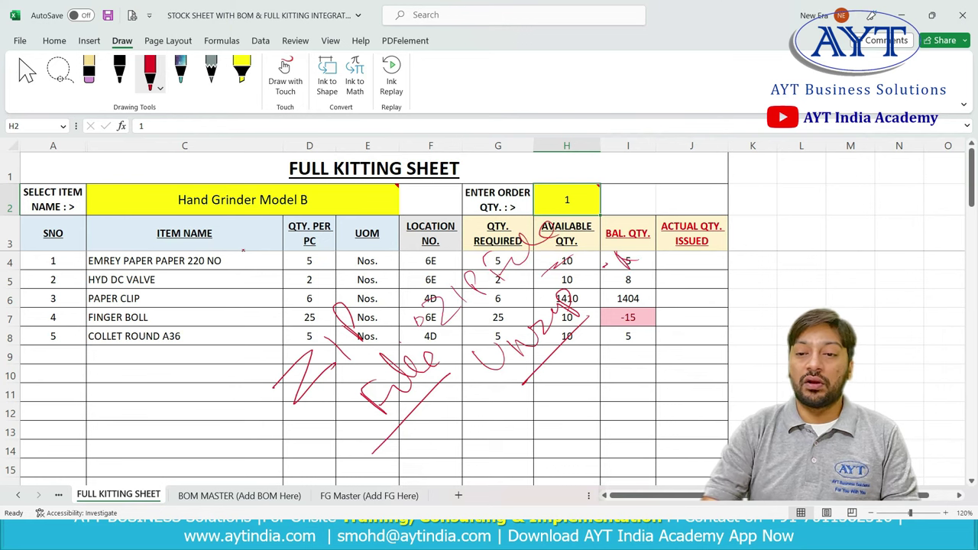
drag(615, 239, 649, 227)
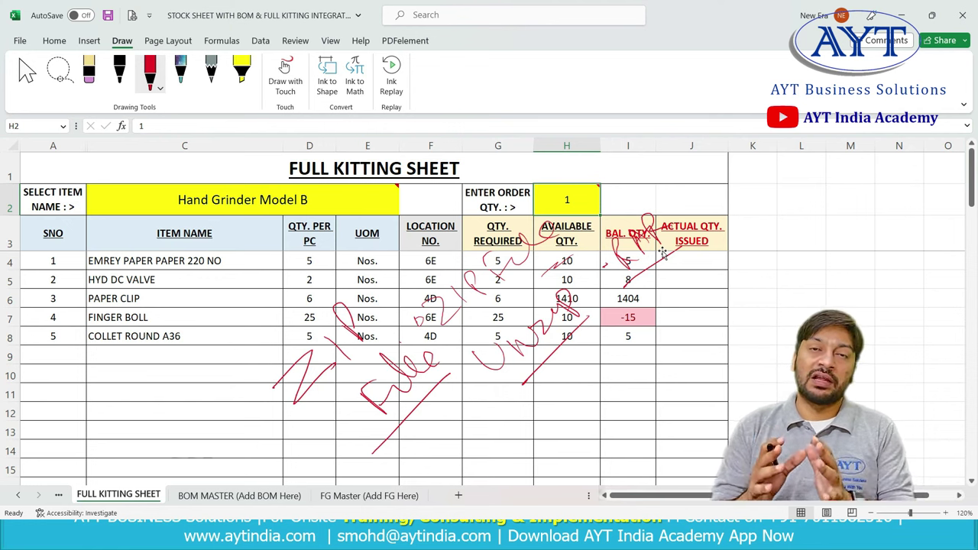
click(188, 274)
click(218, 254)
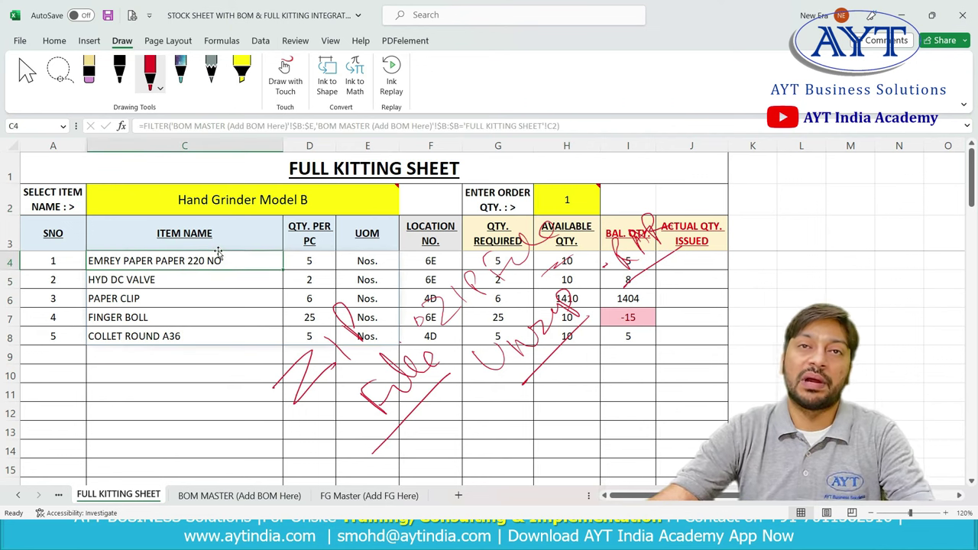